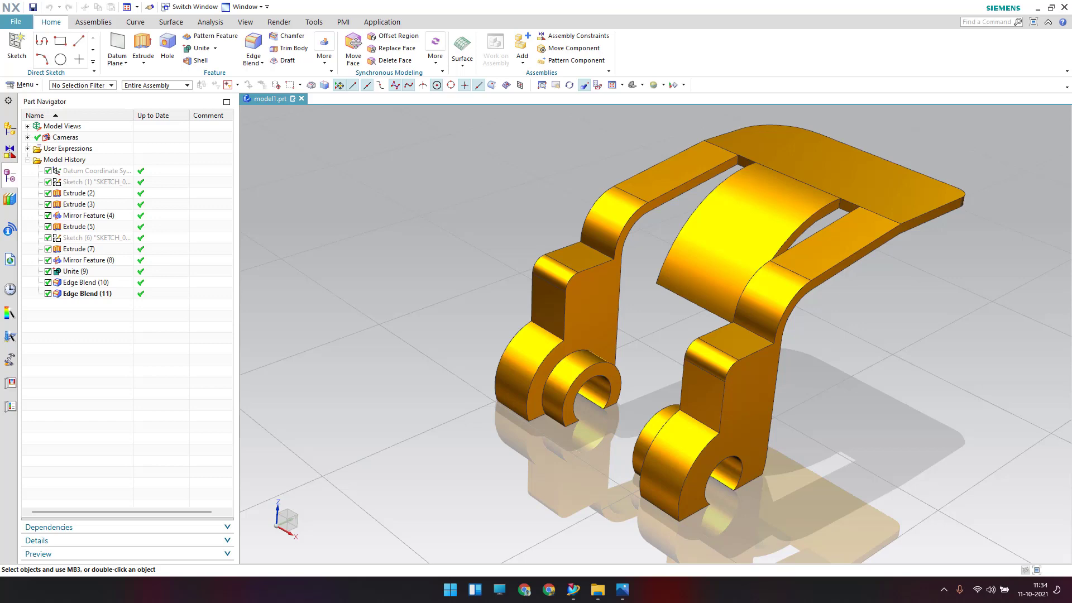
- Orbit and zoom the existing bracket model and compare it with the reference drawing
{"action": "middle_click_drag", "start_coordinate": [452, 309], "coordinate": [519, 313]}
{"action": "scroll", "coordinate": [437, 406], "scroll_direction": "up", "scroll_amount": 4}
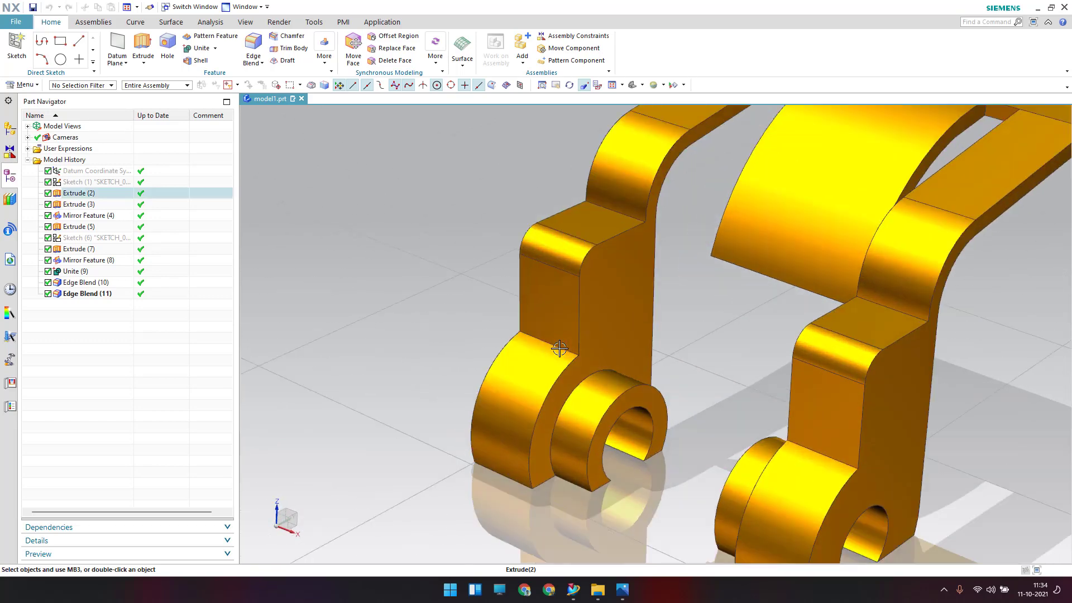
{"action": "mouse_move", "coordinate": [418, 304]}
{"action": "middle_mouse_down"}
{"action": "mouse_move", "coordinate": [390, 289]}
{"action": "mouse_move", "coordinate": [409, 307]}
{"action": "middle_mouse_up"}
{"action": "scroll", "coordinate": [410, 302], "scroll_direction": "up", "scroll_amount": 4}
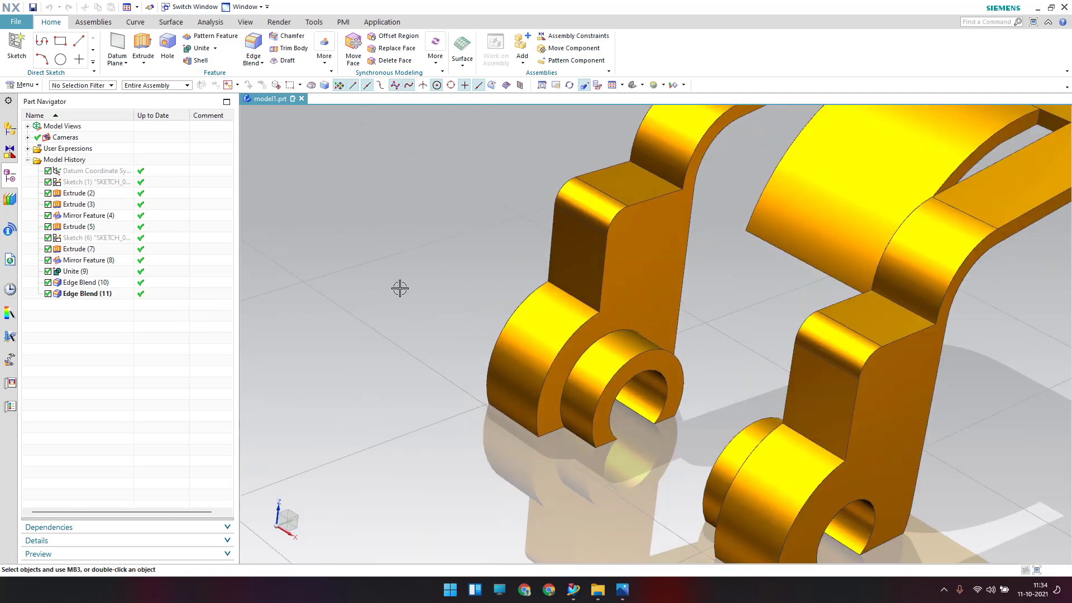
{"action": "scroll", "coordinate": [400, 288], "scroll_direction": "down", "scroll_amount": 4}
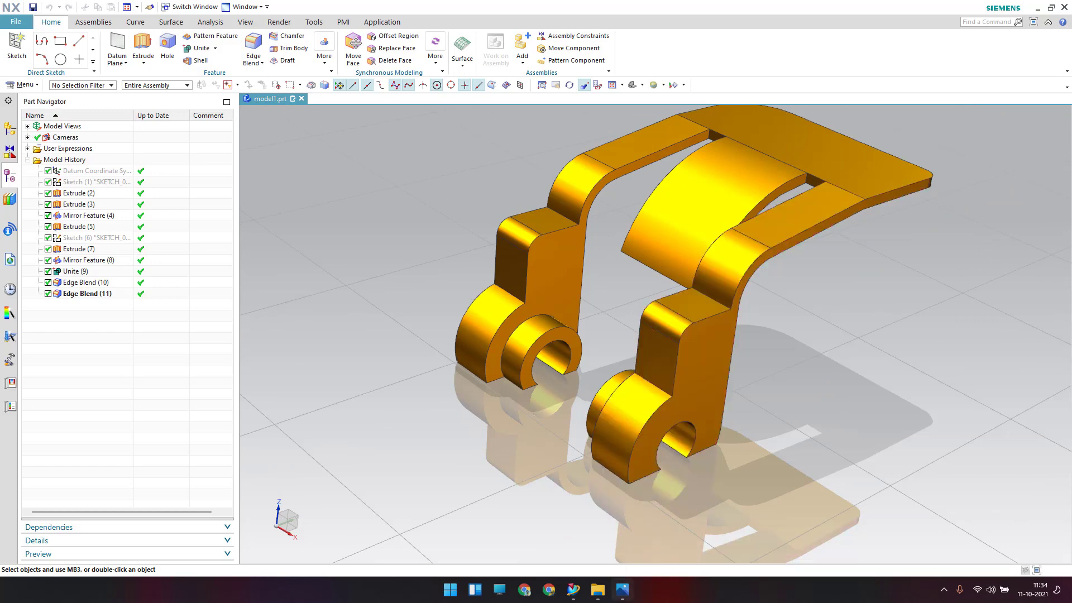
{"action": "left_click", "coordinate": [622, 590]}
{"action": "scroll", "coordinate": [527, 315], "scroll_direction": "down", "scroll_amount": 3}
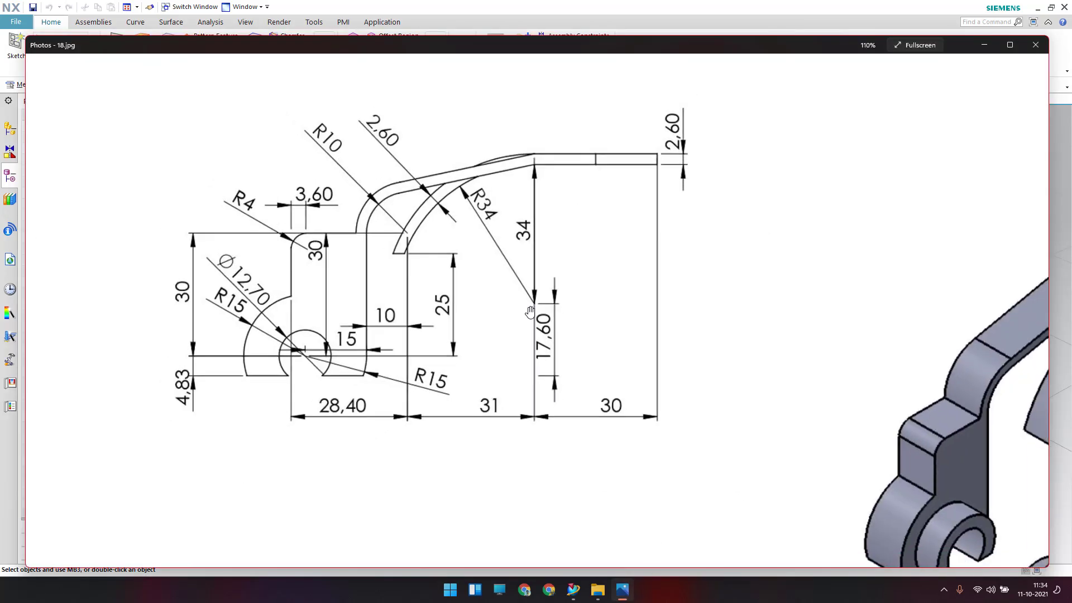
{"action": "scroll", "coordinate": [531, 324], "scroll_direction": "down", "scroll_amount": 1}
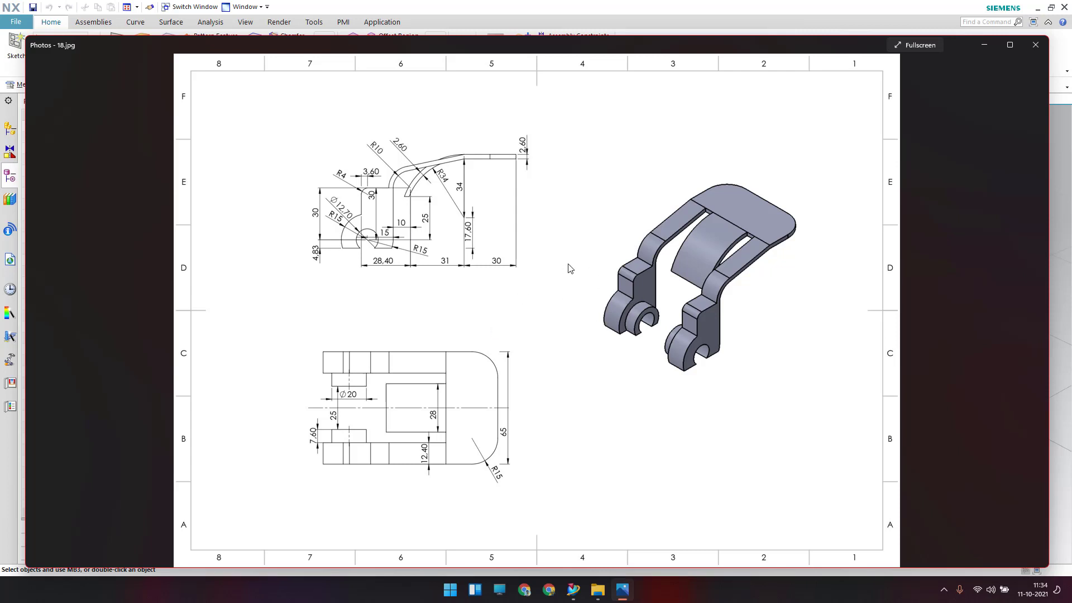
{"action": "left_click", "coordinate": [840, 15]}
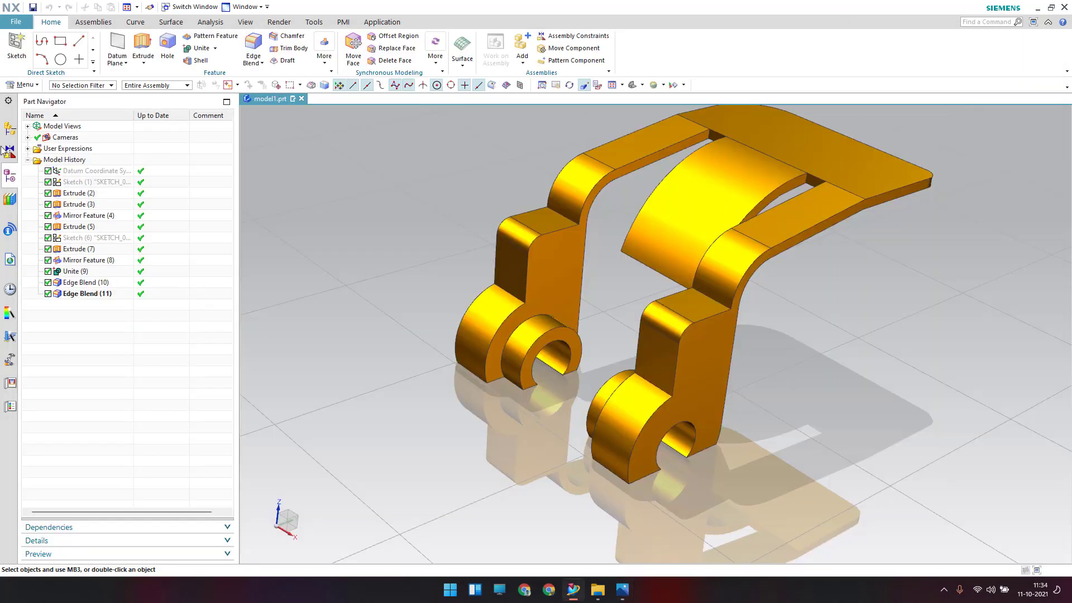
- Create a new millimetre part model2.prt from the Model template
{"action": "left_click", "coordinate": [15, 22]}
{"action": "left_click", "coordinate": [30, 39]}
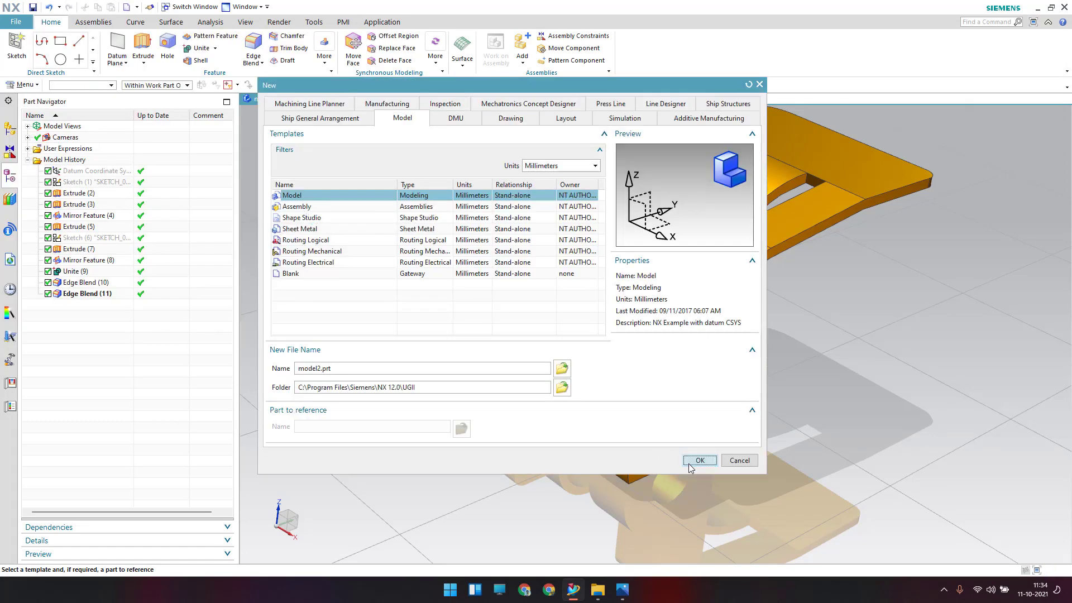
{"action": "left_click", "coordinate": [699, 460]}
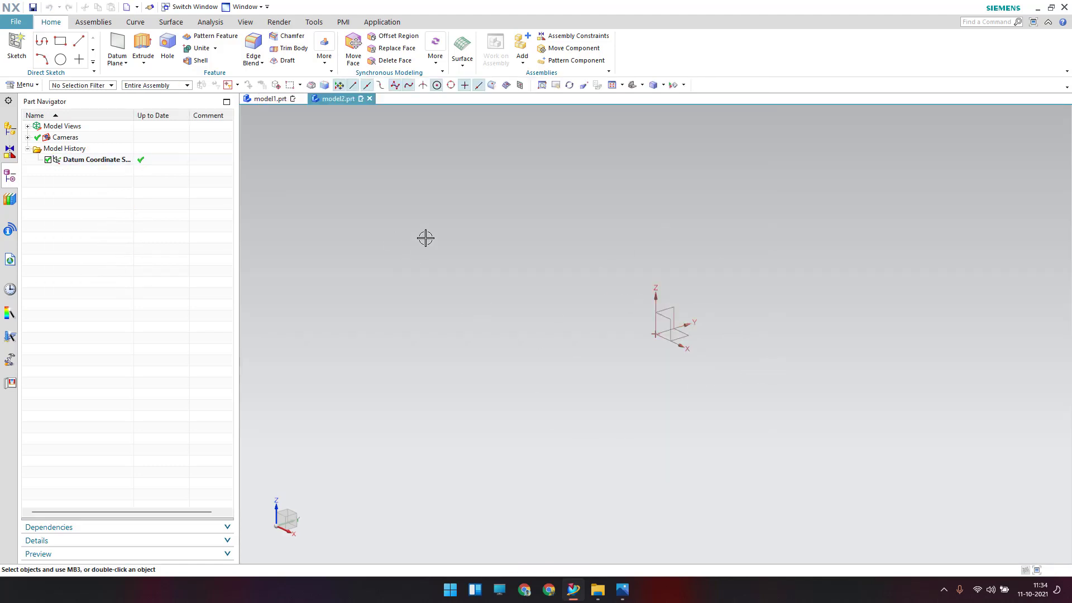
- Start a sketch on the default plane and bring up the reference drawing, zoomed in
{"action": "left_click", "coordinate": [27, 59]}
{"action": "left_click", "coordinate": [362, 316]}
{"action": "middle_click", "coordinate": [579, 403]}
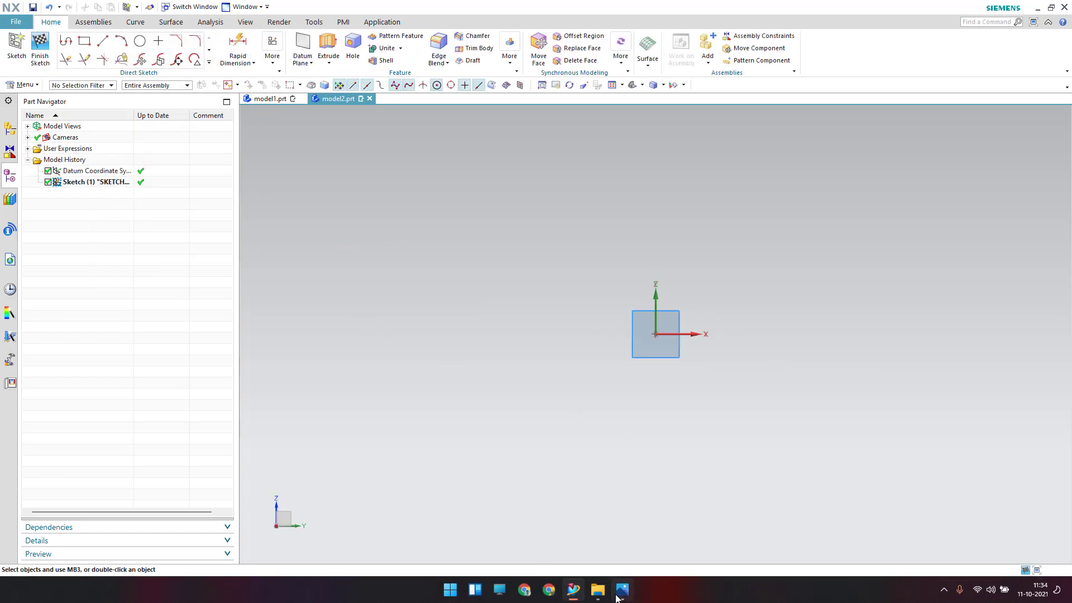
{"action": "left_click", "coordinate": [621, 591]}
{"action": "scroll", "coordinate": [377, 236], "scroll_direction": "up", "scroll_amount": 5}
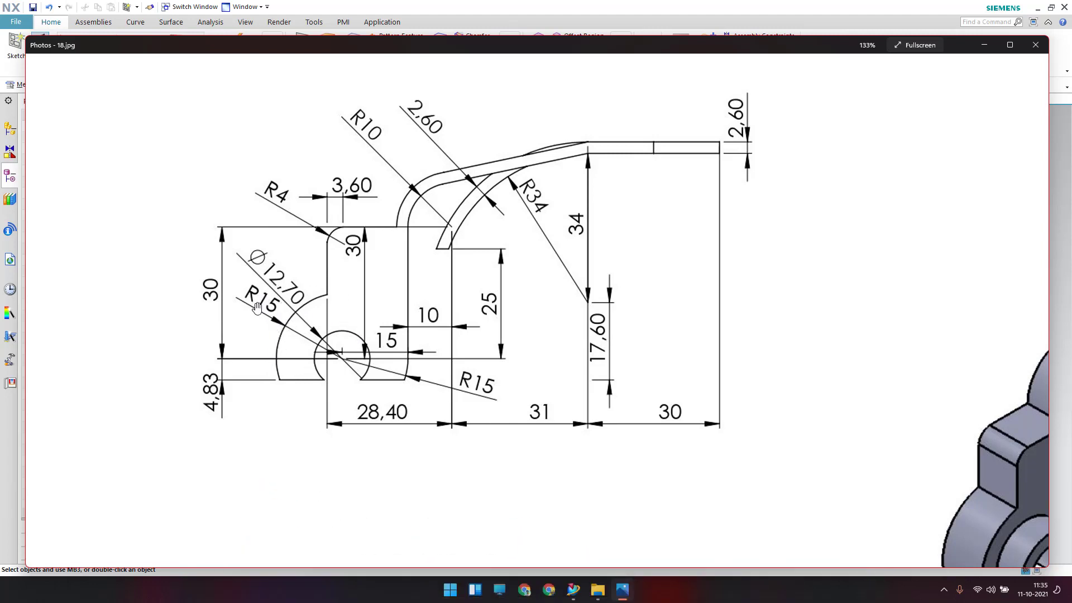
- Draw concentric circles of diameter 12.7 and 30 at the sketch origin
{"action": "left_click", "coordinate": [741, 8]}
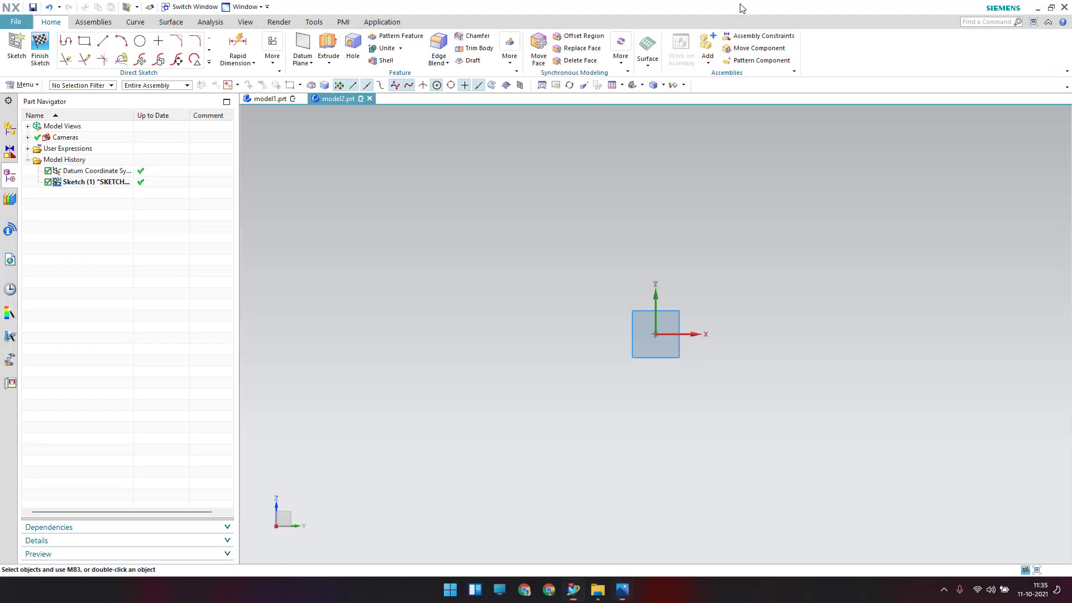
{"action": "left_click", "coordinate": [140, 40]}
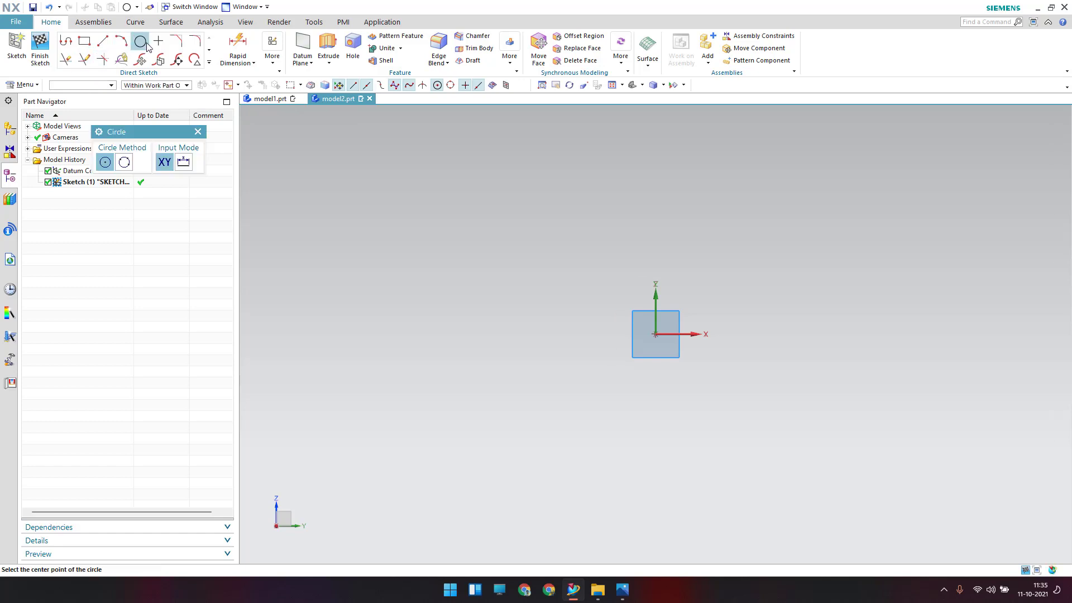
{"action": "left_click", "coordinate": [655, 334]}
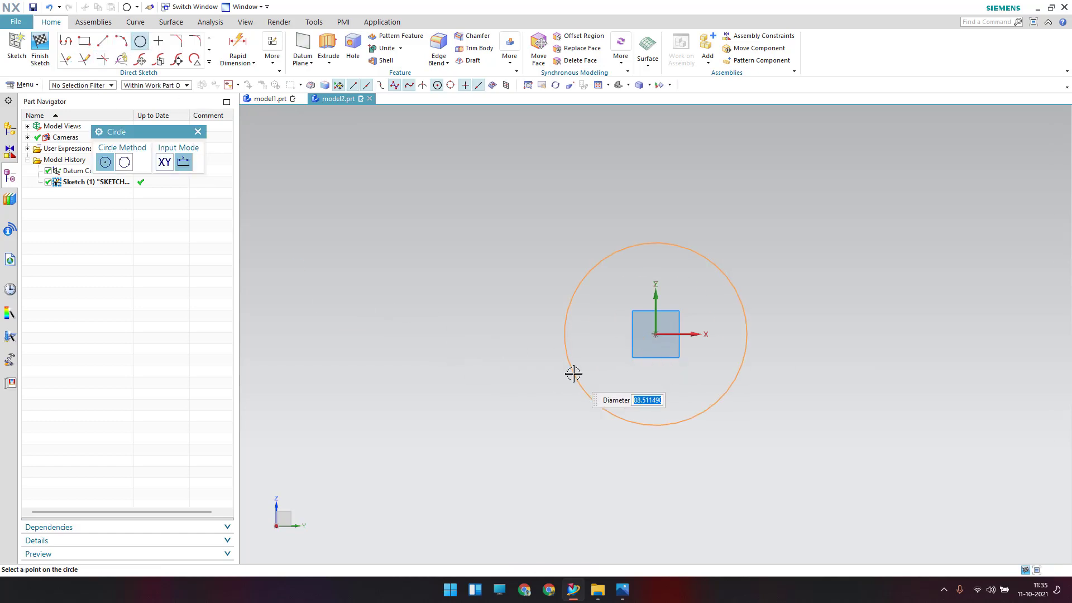
{"action": "key", "text": "Return"}
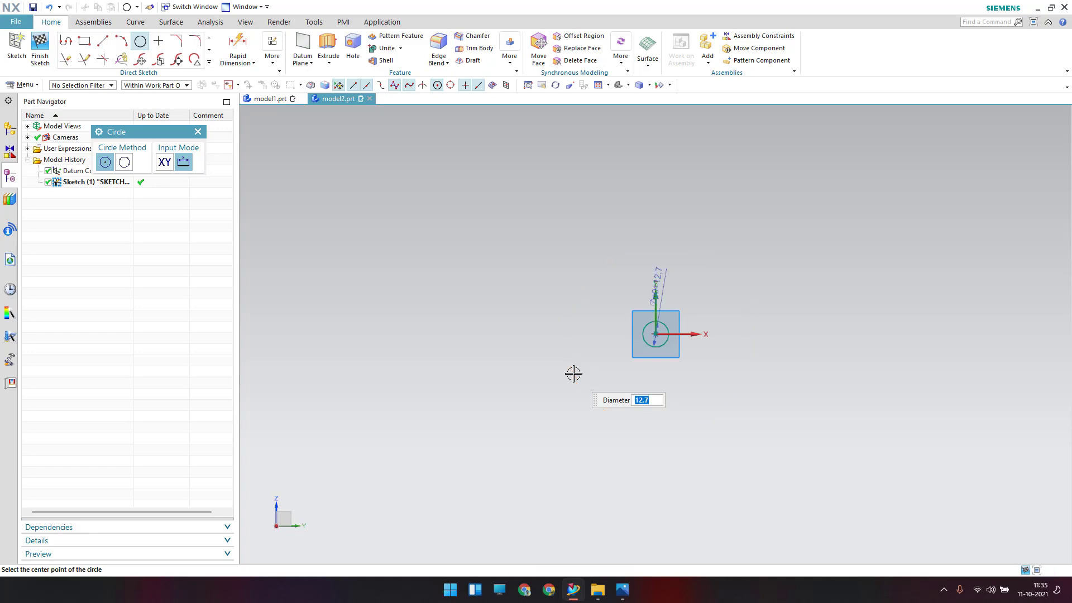
{"action": "type", "text": "30"}
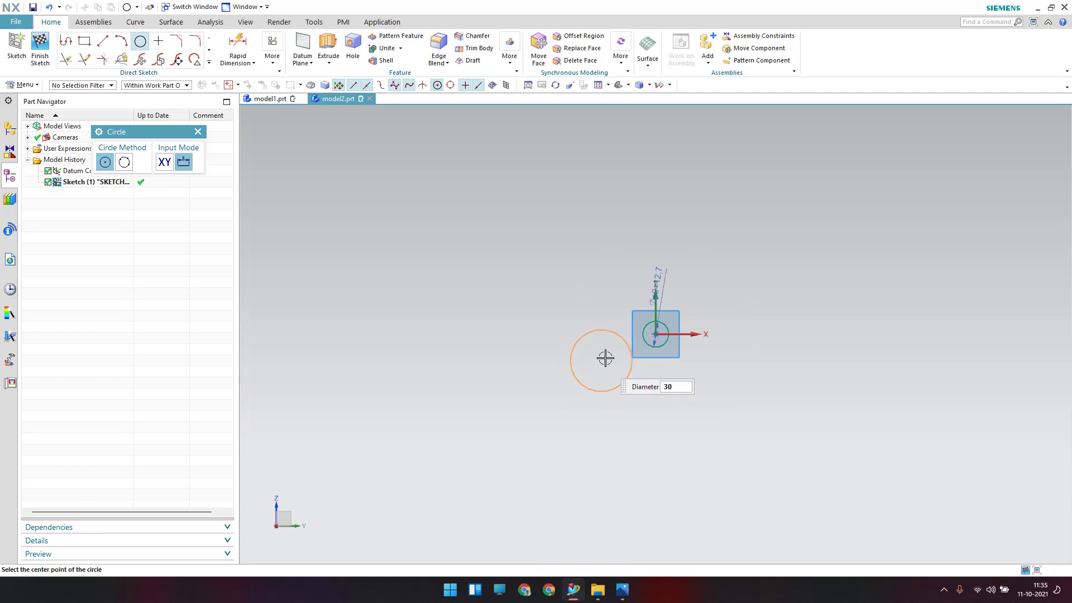
{"action": "left_click", "coordinate": [656, 334]}
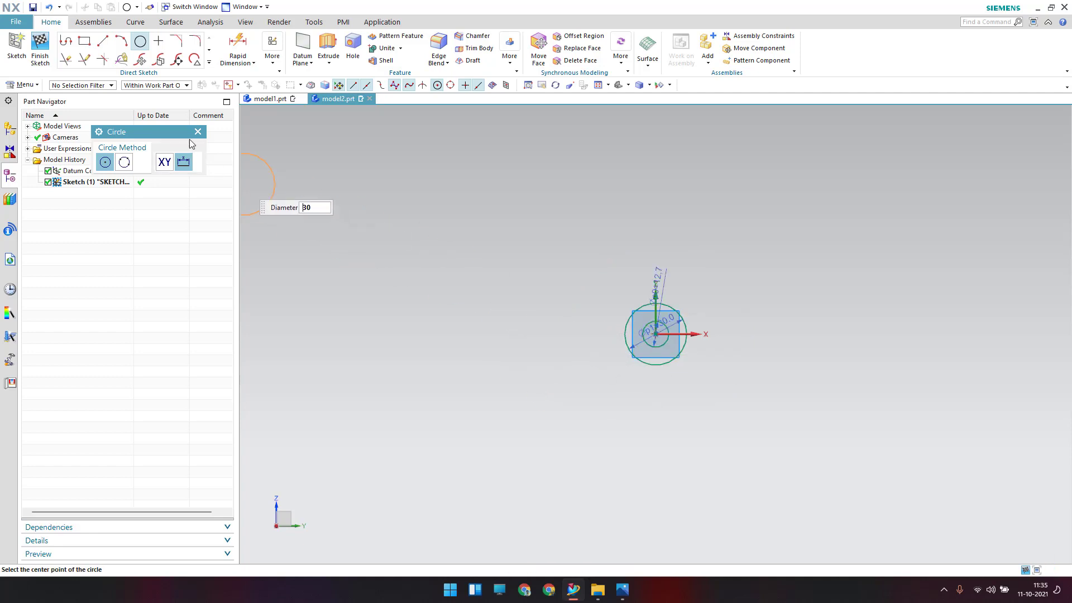
{"action": "key", "text": "Escape"}
- Fit the circles in view and check them against the reference drawing
{"action": "key", "text": "ctrl+f"}
{"action": "scroll", "coordinate": [430, 213], "scroll_direction": "down", "scroll_amount": 5}
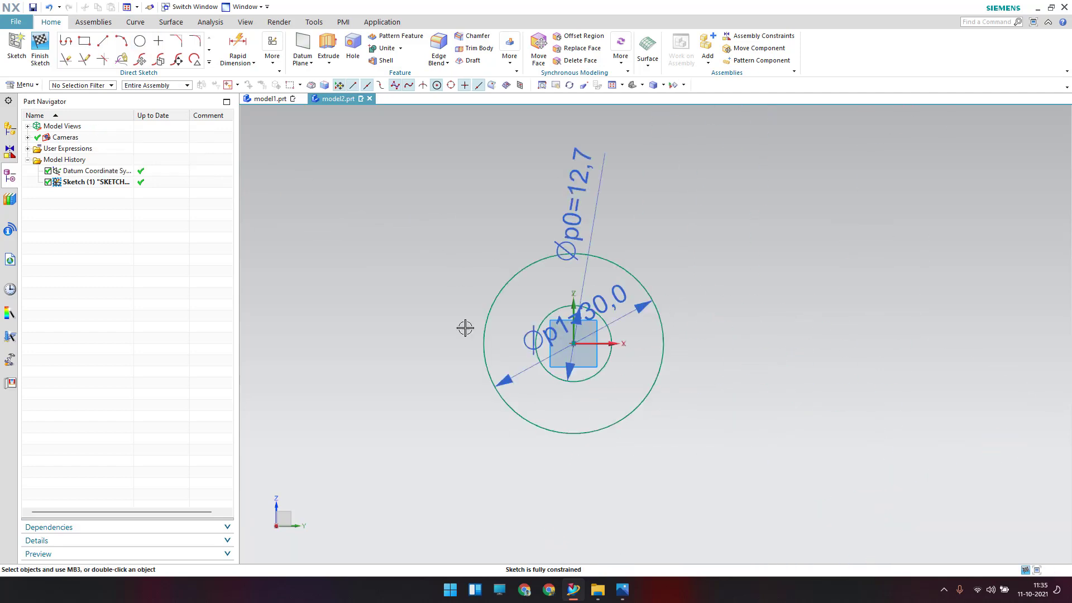
{"action": "left_click", "coordinate": [623, 589]}
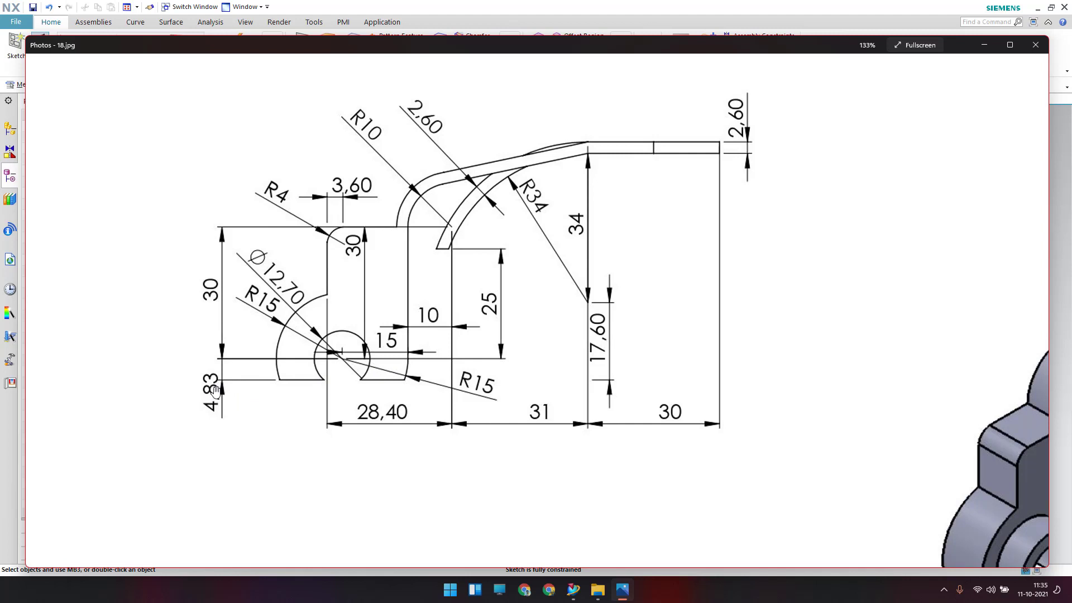
- Draw a horizontal base line across both circles
{"action": "left_click", "coordinate": [689, 15]}
{"action": "left_click", "coordinate": [103, 41]}
{"action": "left_click", "coordinate": [442, 400]}
{"action": "left_click", "coordinate": [679, 401]}
{"action": "key", "text": "Escape"}
- Dimension the base line 4.83 below the circle centre
{"action": "key", "text": "d"}
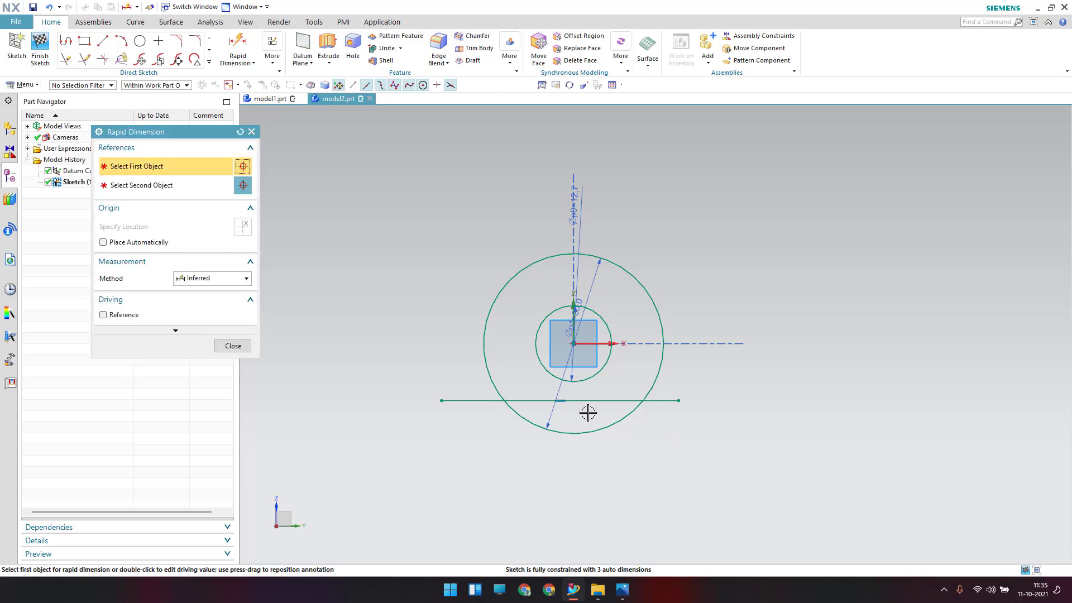
{"action": "left_click", "coordinate": [586, 401]}
{"action": "left_click", "coordinate": [575, 344]}
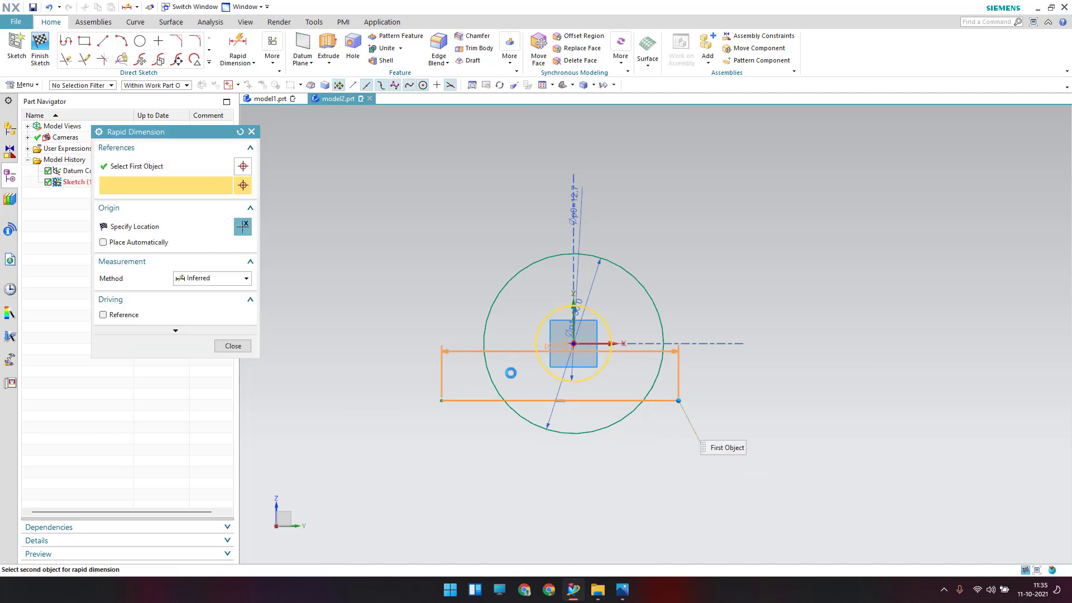
{"action": "left_click", "coordinate": [376, 383]}
{"action": "type", "text": "4.83"}
{"action": "key", "text": "Return"}
{"action": "key", "text": "Escape"}
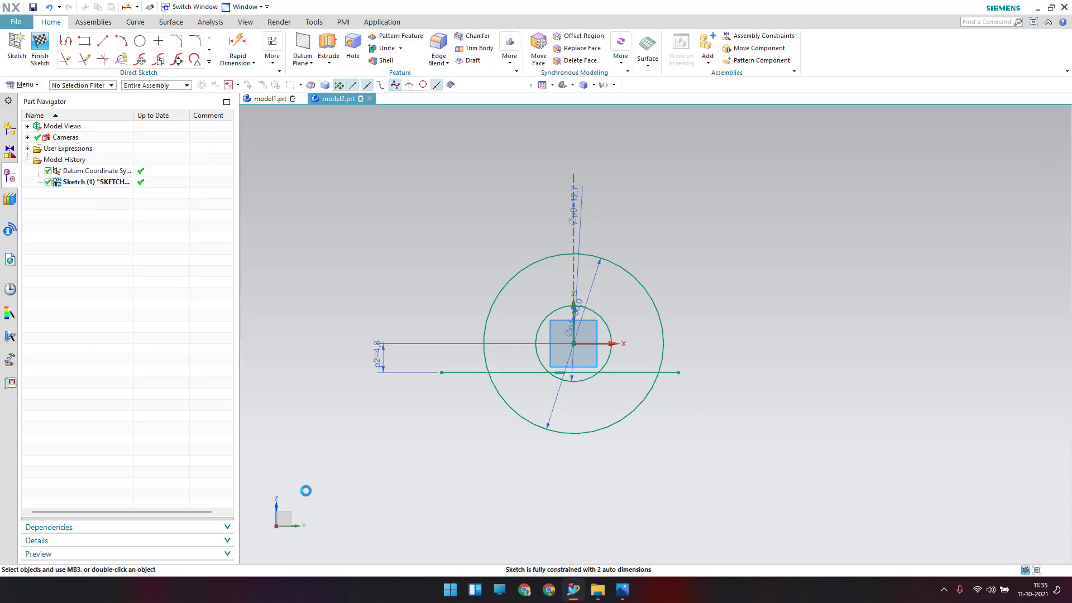
- Trim away both circles' lower arcs, the line inside the hole and the line's overhangs
{"action": "key", "text": "t"}
{"action": "scroll", "coordinate": [538, 411], "scroll_direction": "up", "scroll_amount": 3}
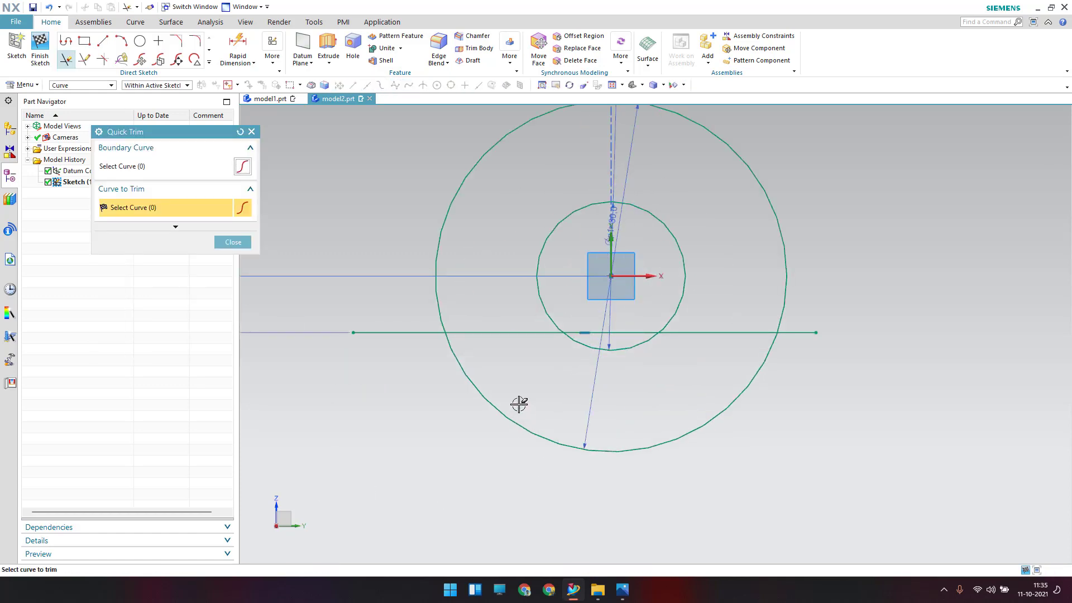
{"action": "left_click", "coordinate": [474, 395]}
{"action": "left_click", "coordinate": [613, 349]}
{"action": "left_click", "coordinate": [631, 333]}
{"action": "left_click", "coordinate": [797, 333]}
{"action": "left_click", "coordinate": [400, 332]}
{"action": "key", "text": "Escape"}
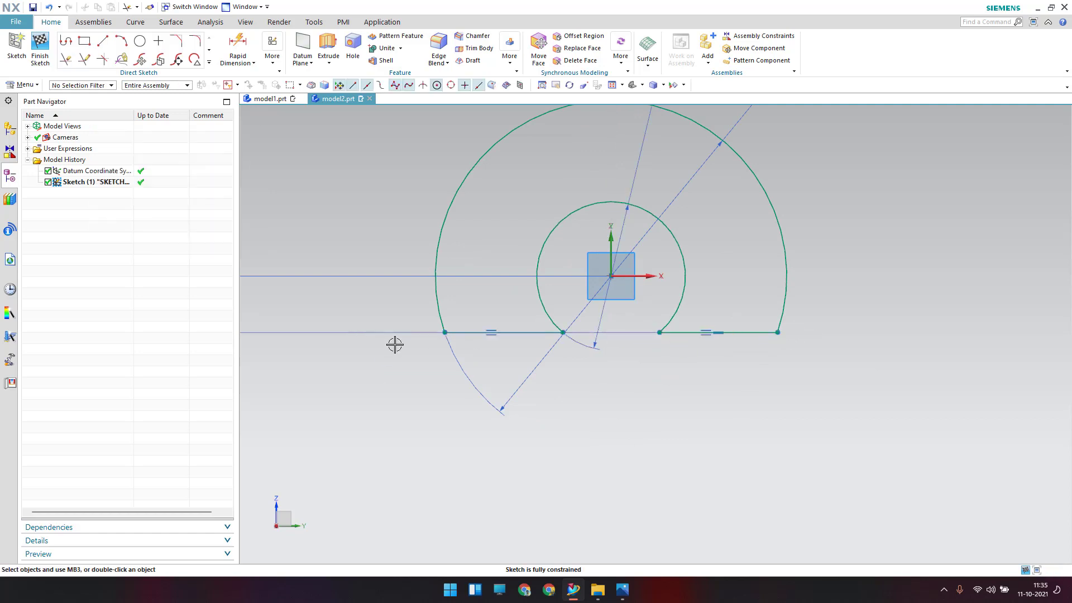
{"action": "key", "text": "ctrl+f"}
- Move the 12.7 and 30 diameter dimensions to the upper left and reopen the drawing
{"action": "left_click_drag", "start_coordinate": [813, 147], "coordinate": [553, 258]}
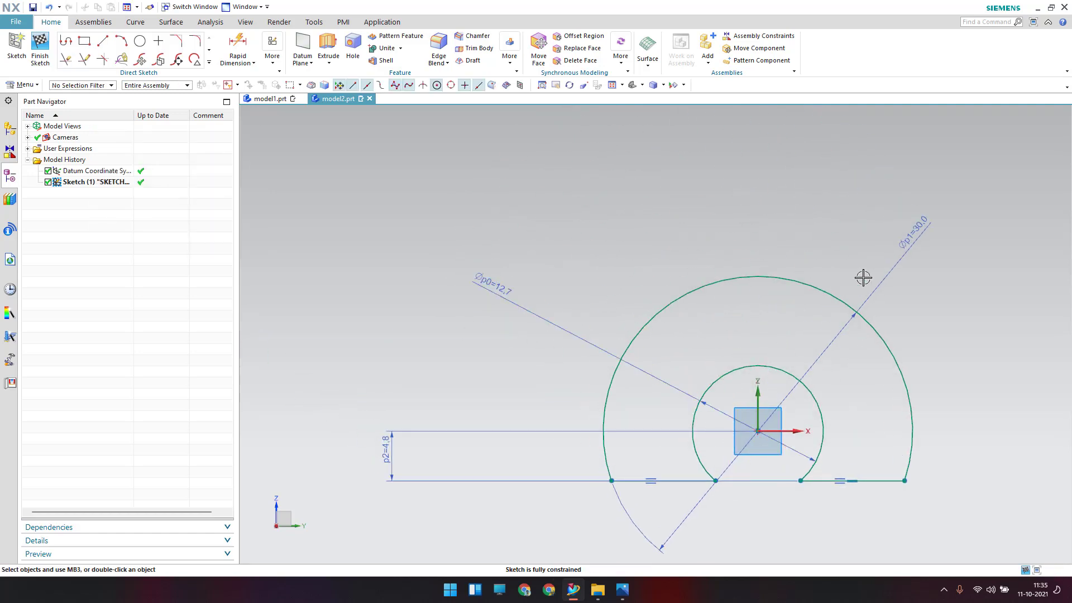
{"action": "left_click_drag", "start_coordinate": [920, 230], "coordinate": [573, 301]}
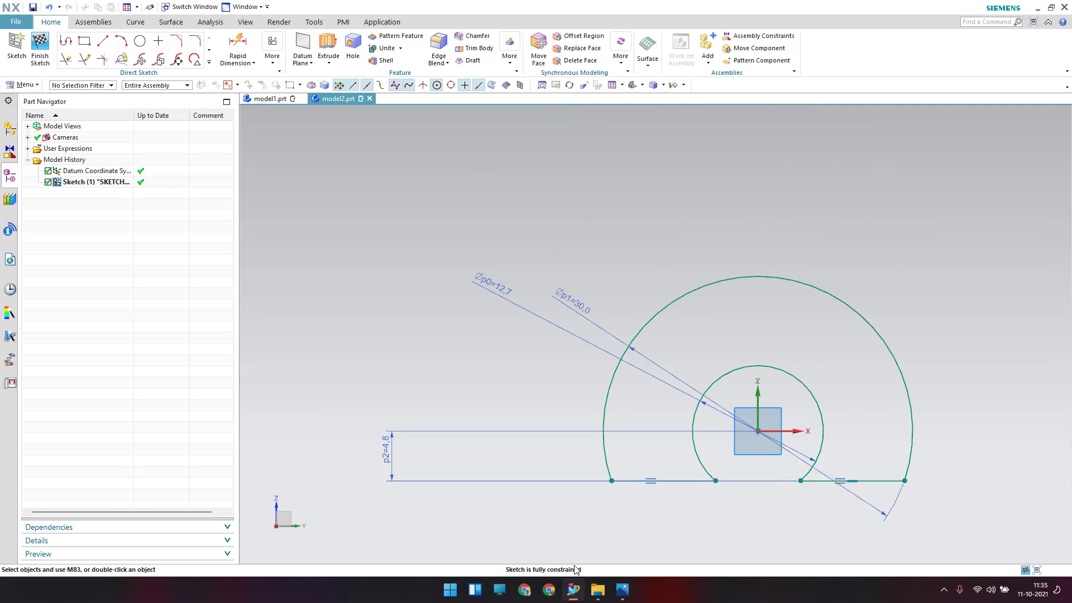
{"action": "left_click", "coordinate": [622, 589]}
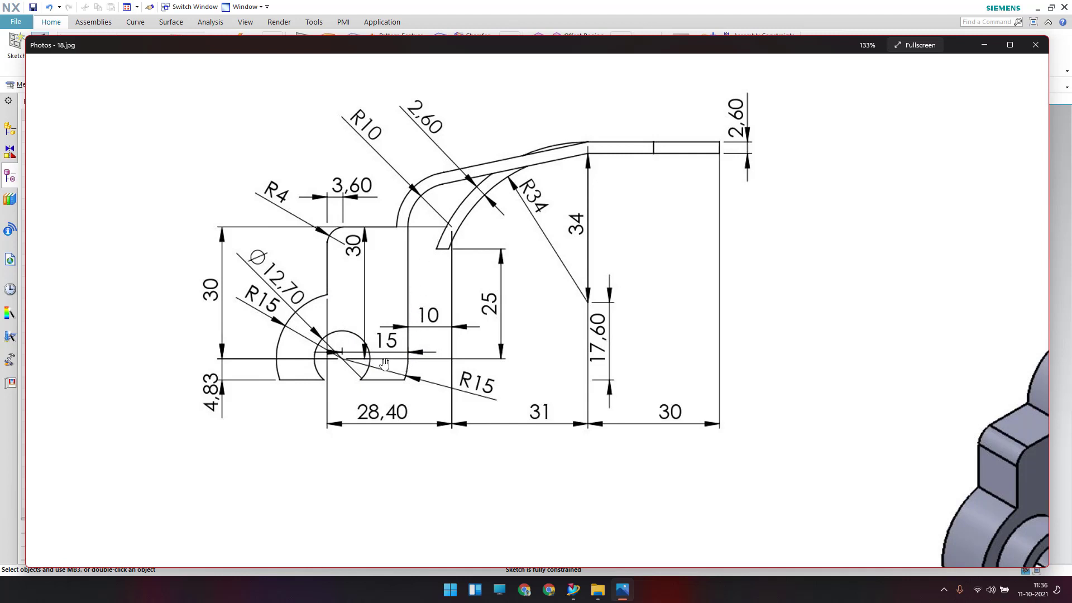
- Draw vertical side lines above the lug, including one right of the circle
{"action": "left_click", "coordinate": [759, 14]}
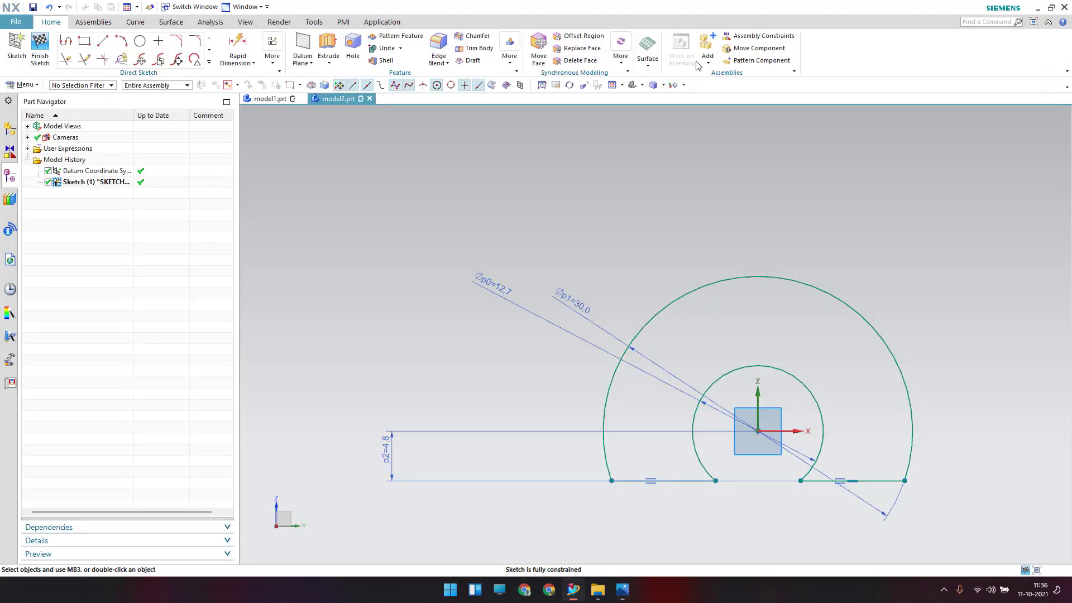
{"action": "left_click", "coordinate": [102, 40]}
{"action": "scroll", "coordinate": [354, 254], "scroll_direction": "up", "scroll_amount": 3}
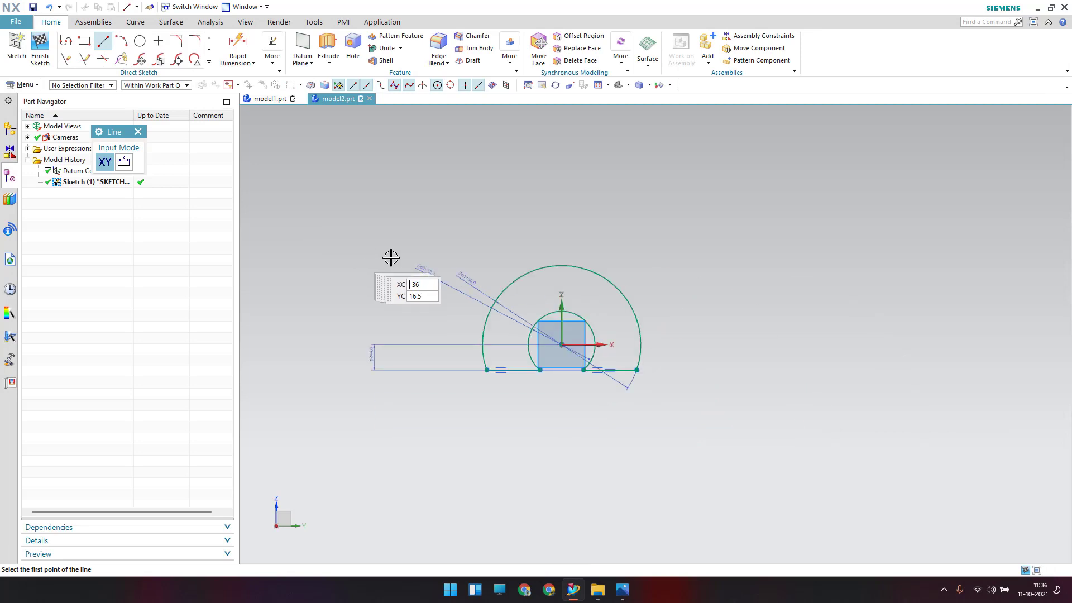
{"action": "left_click", "coordinate": [509, 171]}
{"action": "left_click", "coordinate": [506, 311]}
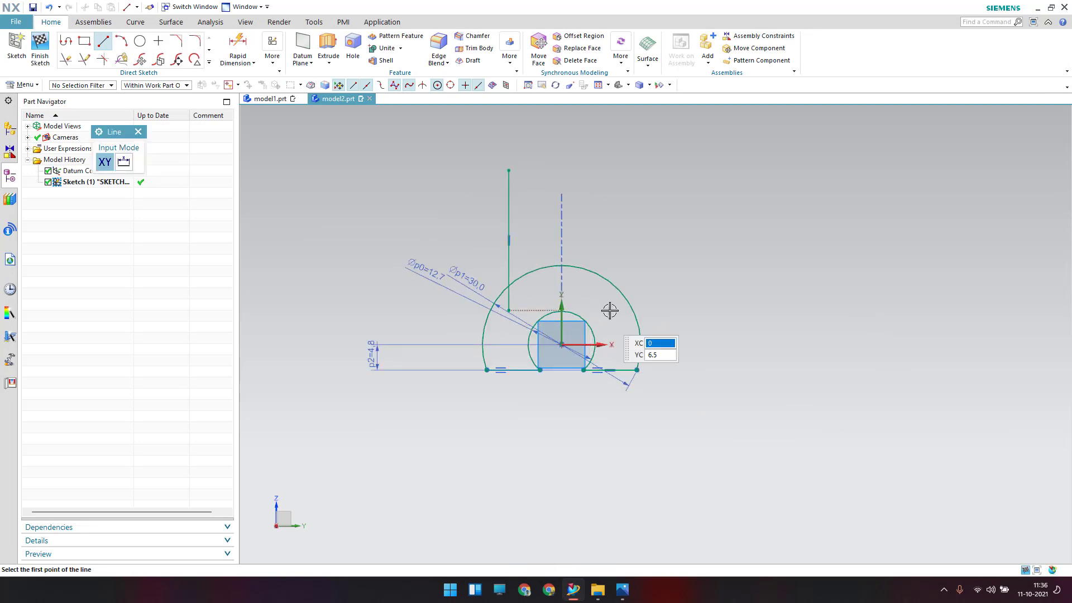
{"action": "left_click", "coordinate": [651, 344]}
{"action": "left_click", "coordinate": [658, 183]}
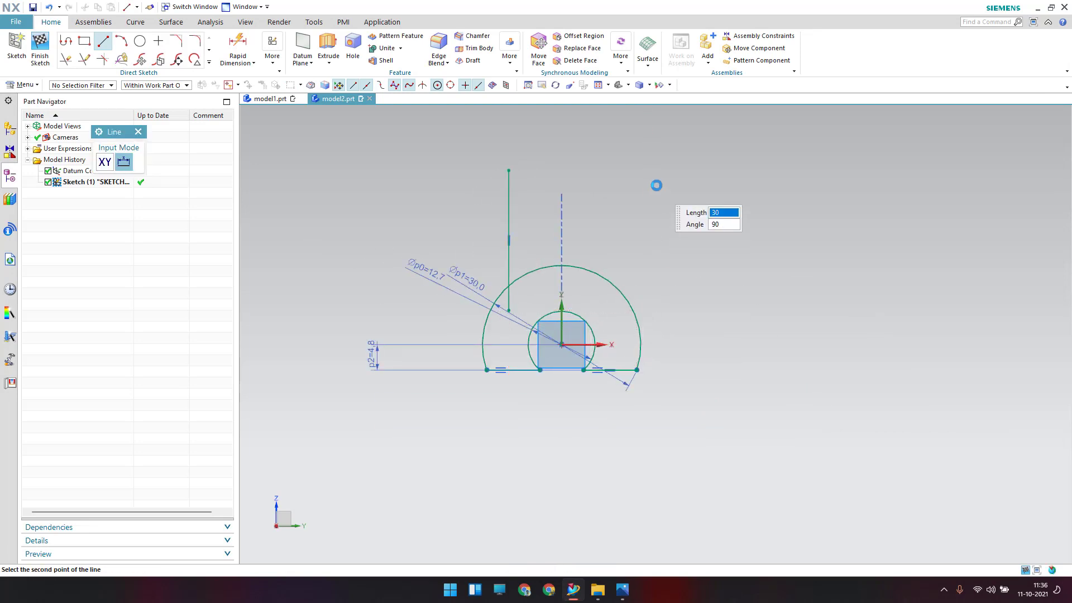
{"action": "key", "text": "Escape"}
{"action": "scroll", "coordinate": [651, 343], "scroll_direction": "down", "scroll_amount": 3}
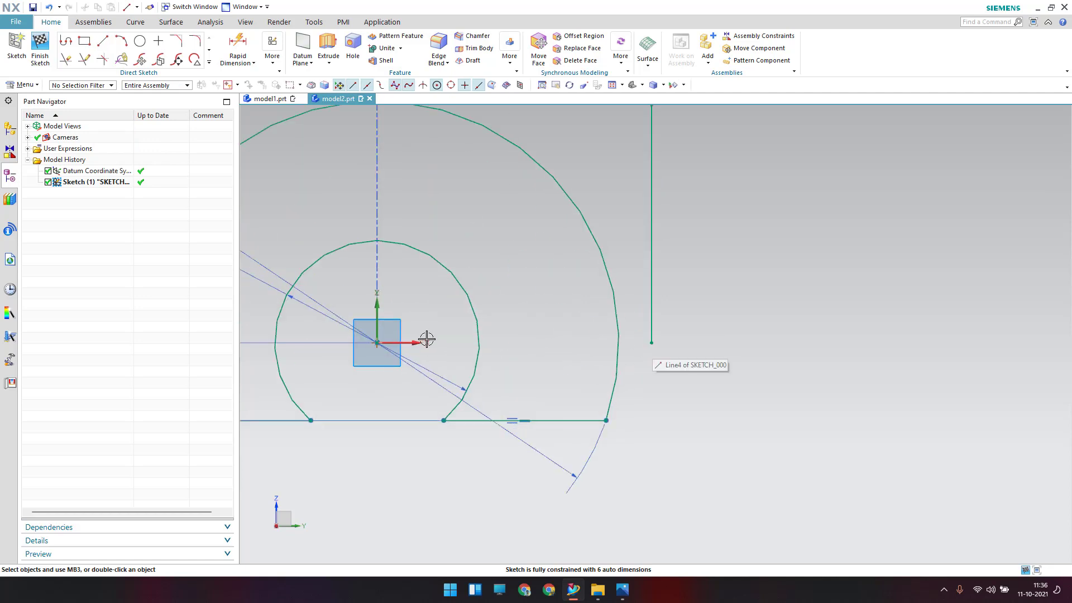
- Constrain the right line's bottom endpoint onto the X axis and the large arc
{"action": "key", "text": "c"}
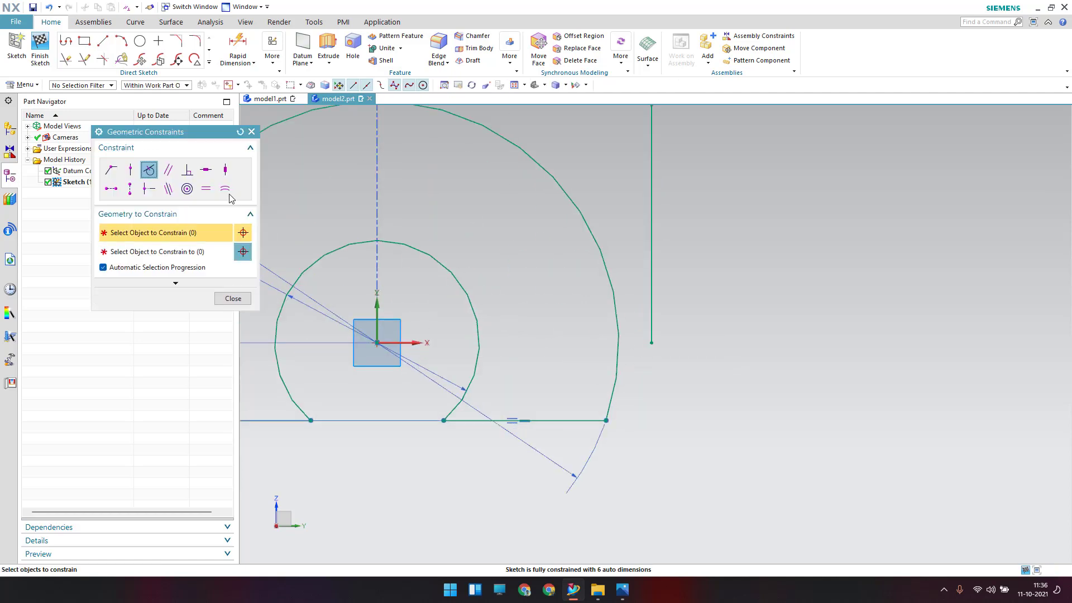
{"action": "left_click", "coordinate": [131, 171]}
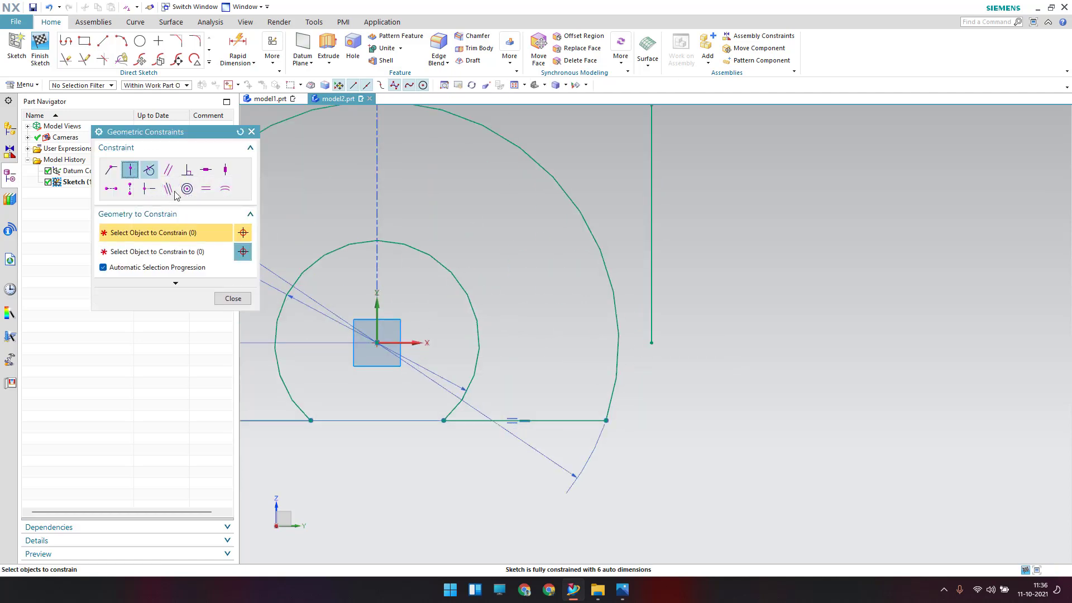
{"action": "left_click", "coordinate": [652, 343]}
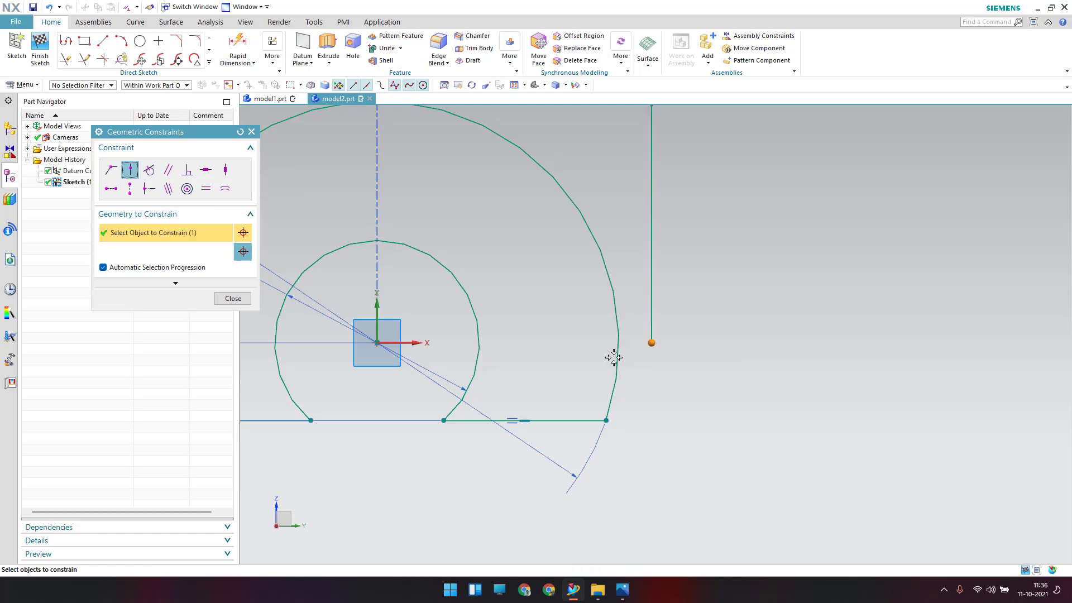
{"action": "left_click", "coordinate": [414, 343]}
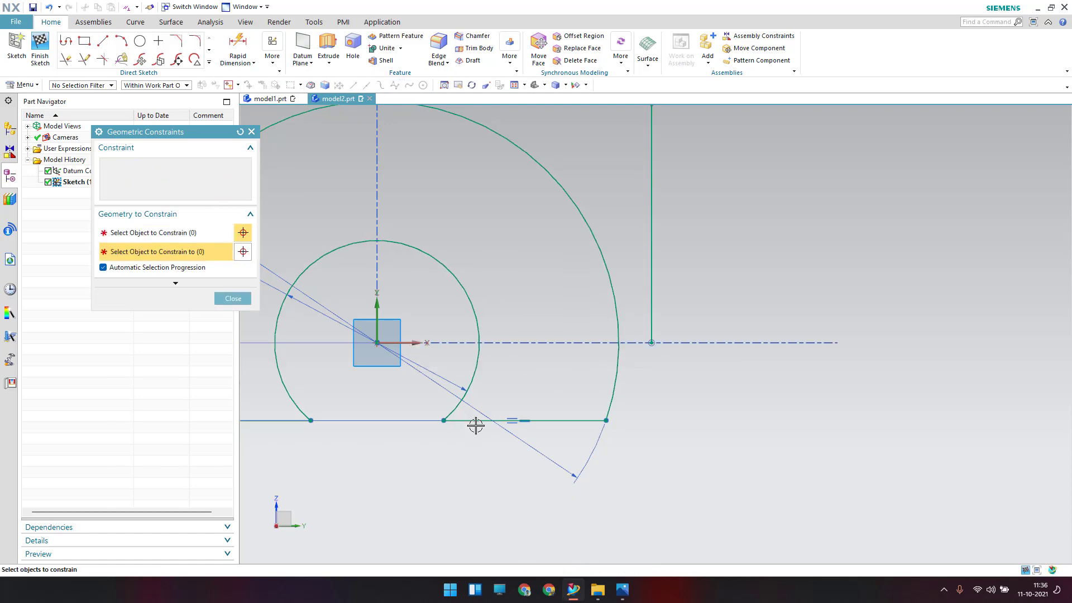
{"action": "left_click", "coordinate": [651, 343]}
{"action": "left_click", "coordinate": [617, 335]}
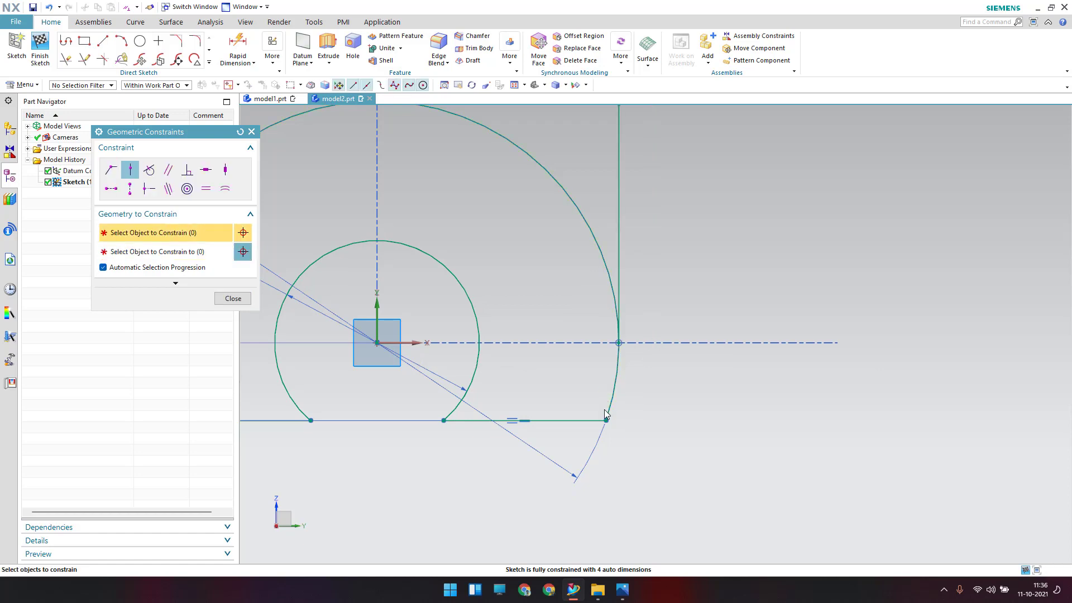
{"action": "left_click", "coordinate": [244, 301]}
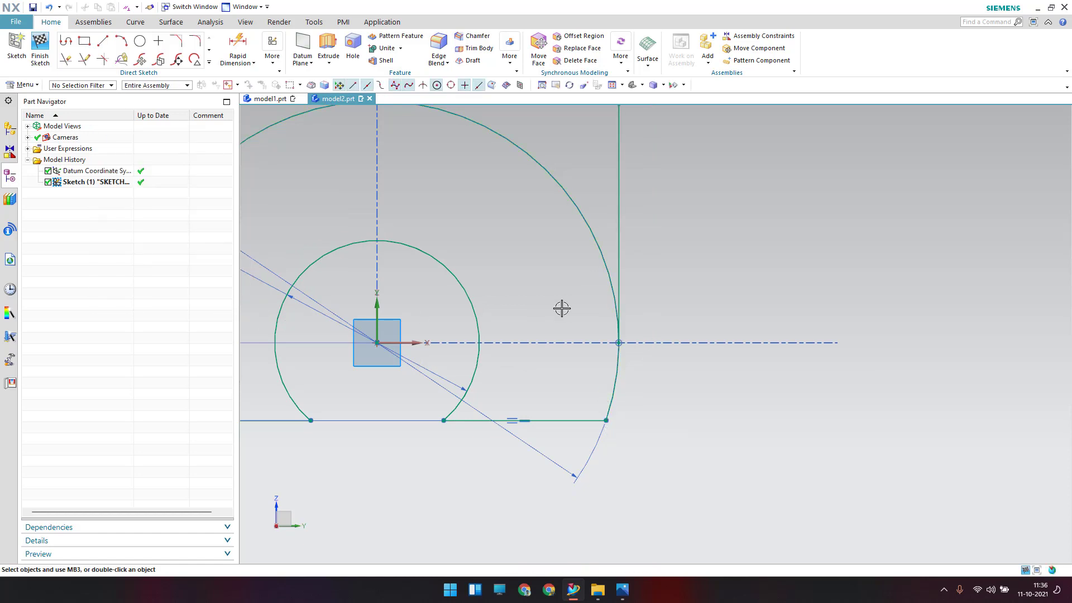
- Make the right vertical line tangent to the large arc
{"action": "key", "text": "c"}
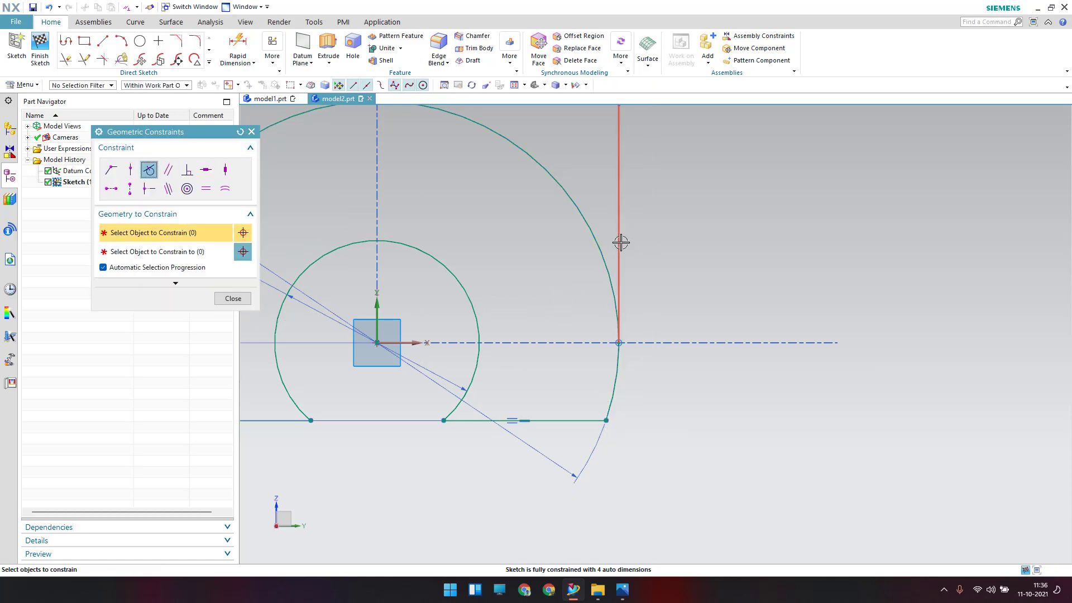
{"action": "left_click", "coordinate": [620, 242]}
{"action": "left_click", "coordinate": [597, 249]}
{"action": "left_click", "coordinate": [233, 298]}
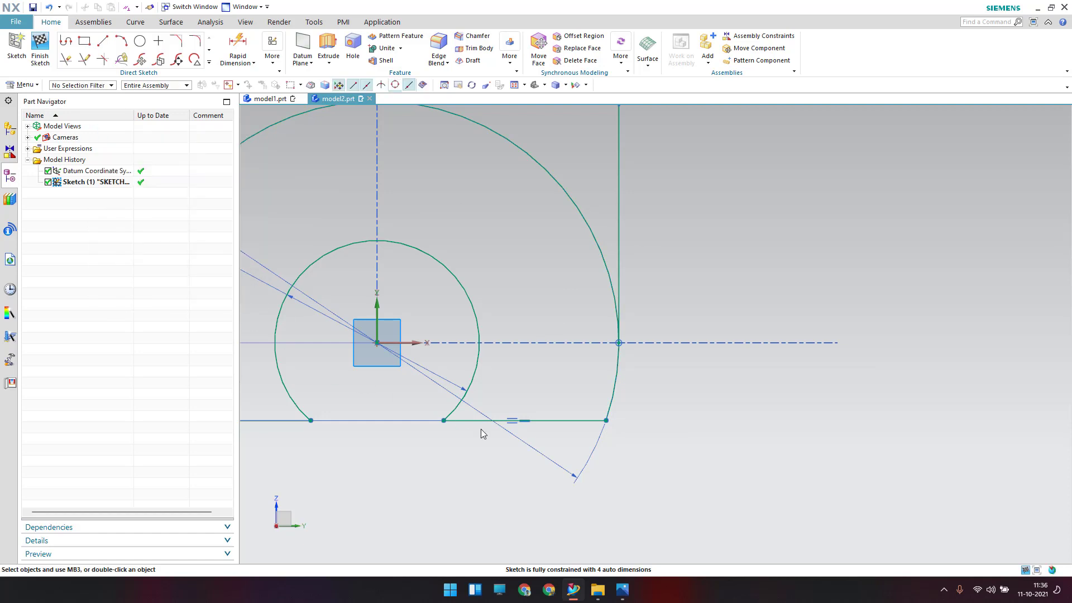
- Trim off the top of the large arc between the side lines
{"action": "key", "text": "l"}
{"action": "scroll", "coordinate": [629, 436], "scroll_direction": "down", "scroll_amount": 4}
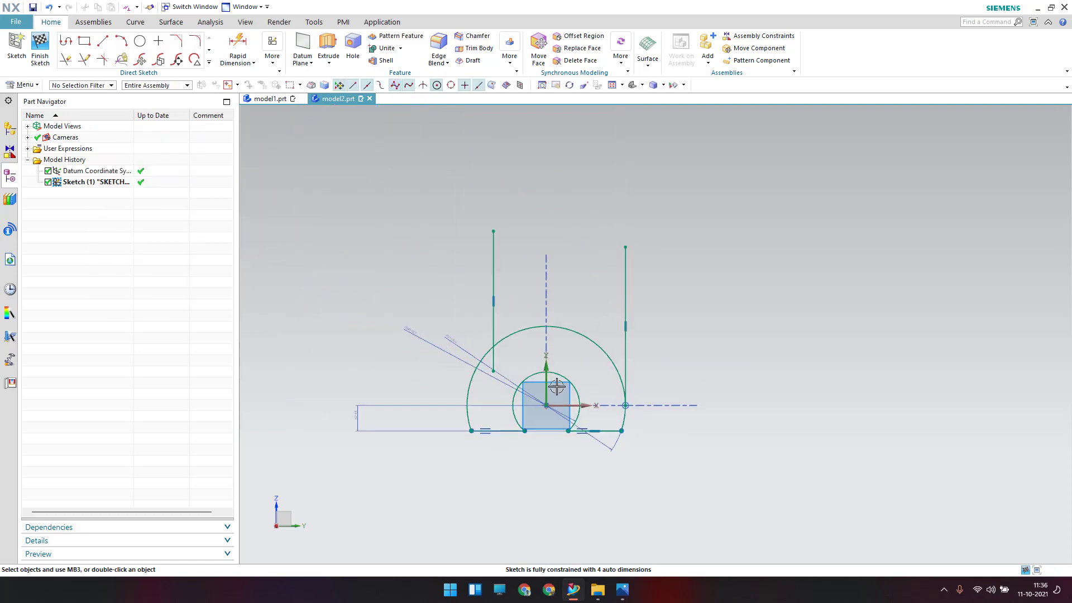
{"action": "scroll", "coordinate": [622, 395], "scroll_direction": "up", "scroll_amount": 4}
{"action": "key", "text": "t"}
{"action": "left_click", "coordinate": [642, 319]}
- Trim the left line's piece below the arc, then bring up the 18.jpg drawing
{"action": "left_click", "coordinate": [440, 392]}
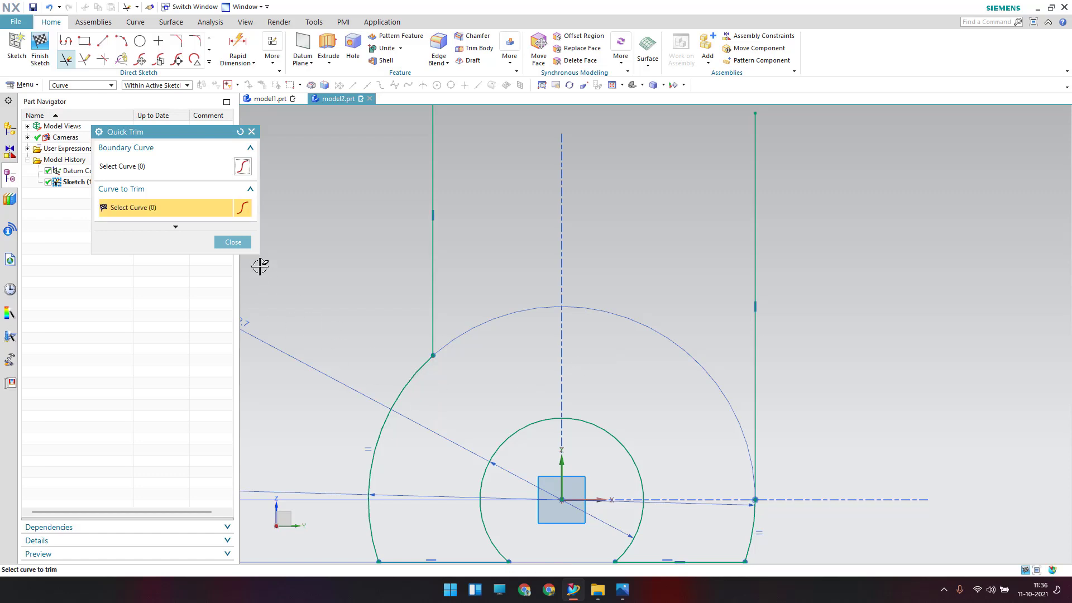
{"action": "left_click", "coordinate": [233, 242]}
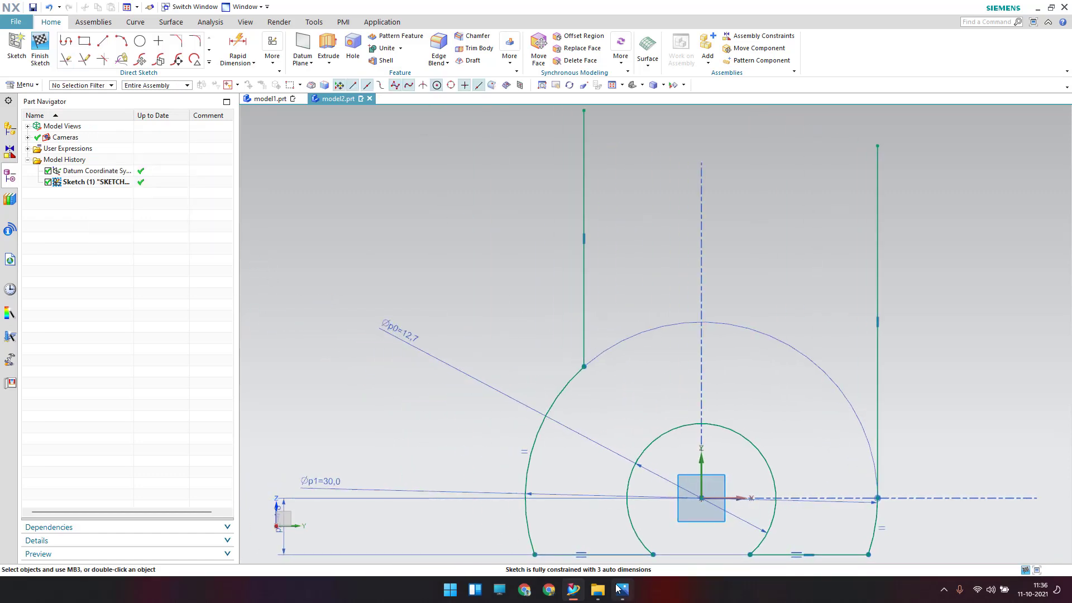
{"action": "left_click", "coordinate": [621, 589]}
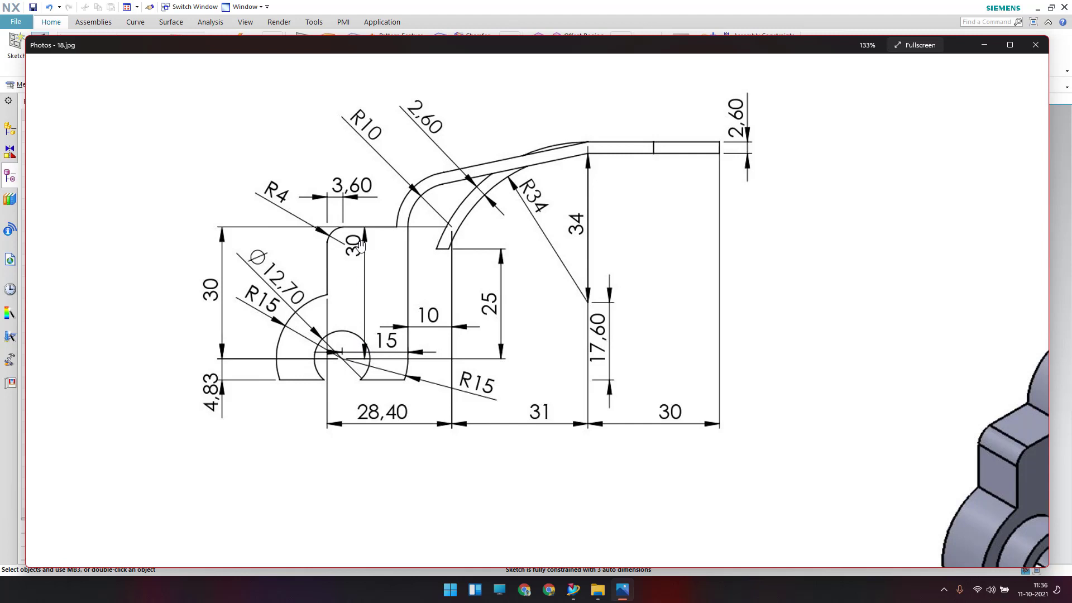
- Dimension the left line's top point at a height of 30 above the sketch origin
{"action": "left_click", "coordinate": [768, 9]}
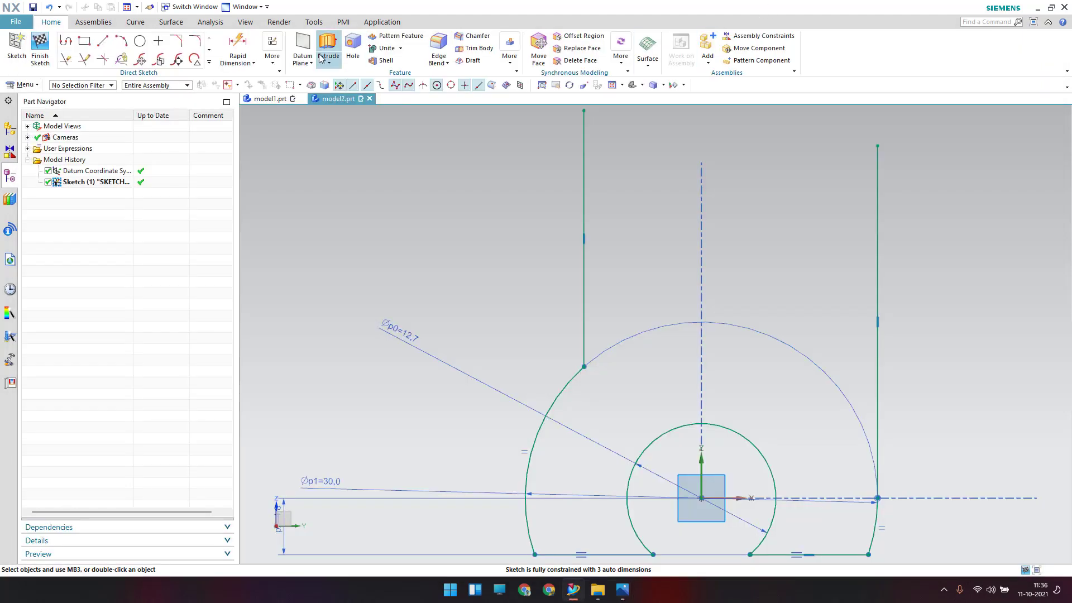
{"action": "left_click", "coordinate": [237, 47]}
{"action": "scroll", "coordinate": [561, 252], "scroll_direction": "down", "scroll_amount": 3}
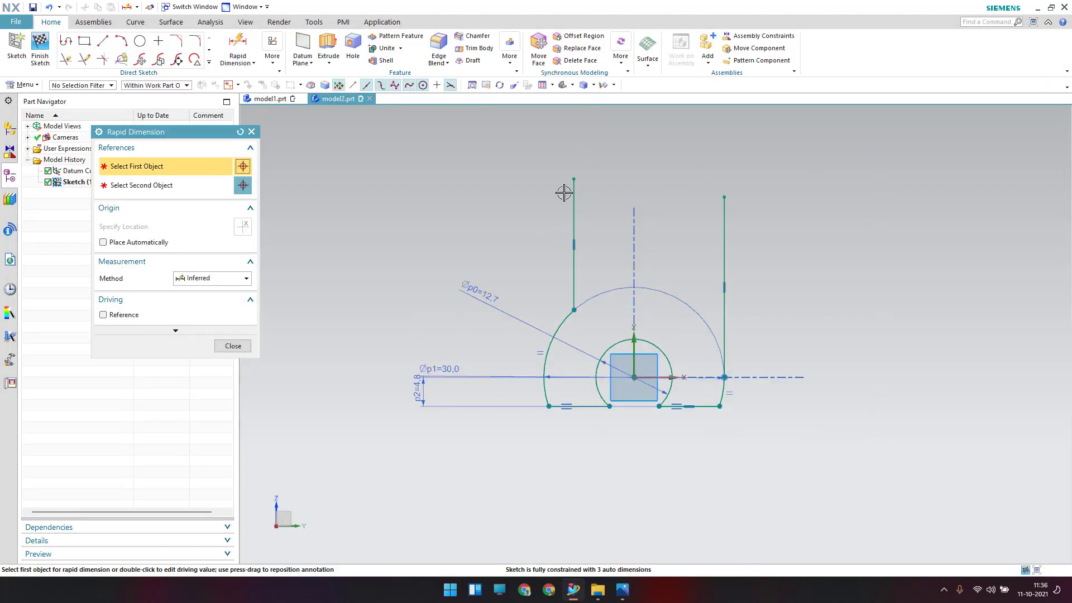
{"action": "left_click", "coordinate": [572, 180]}
{"action": "left_click", "coordinate": [634, 377]}
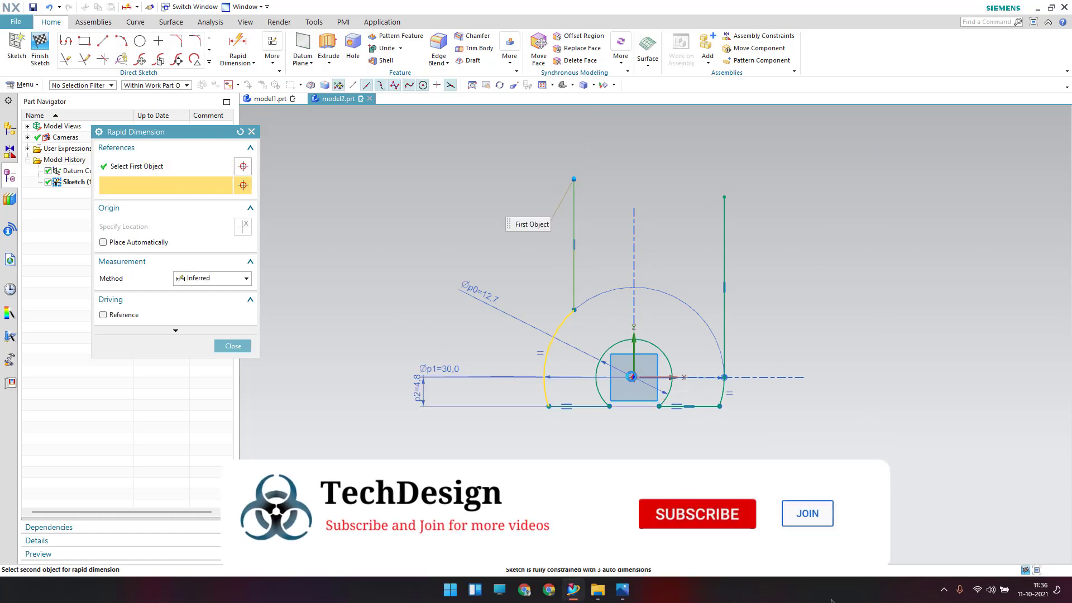
{"action": "left_click", "coordinate": [315, 377]}
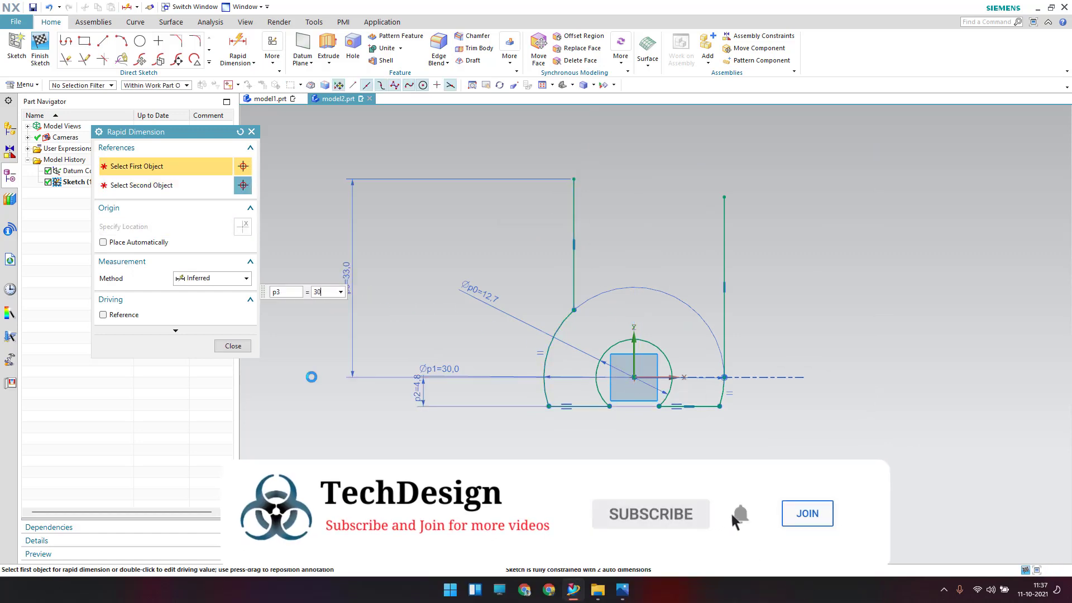
{"action": "type", "text": "30"}
{"action": "key", "text": "Return"}
- Draw a horizontal top line running right from the left line's top endpoint
{"action": "left_click", "coordinate": [233, 346]}
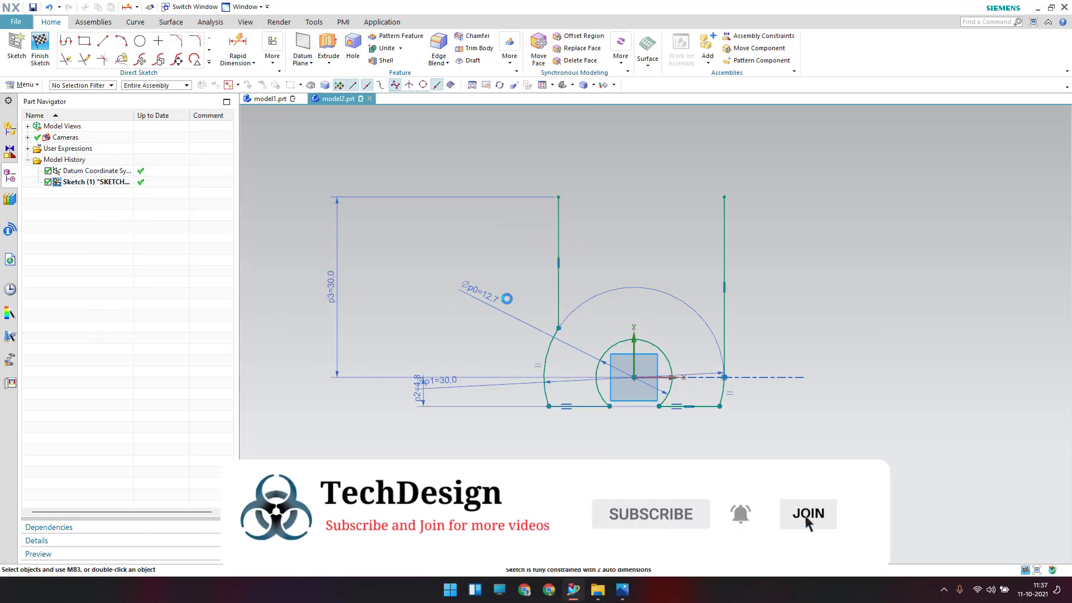
{"action": "left_click", "coordinate": [103, 40]}
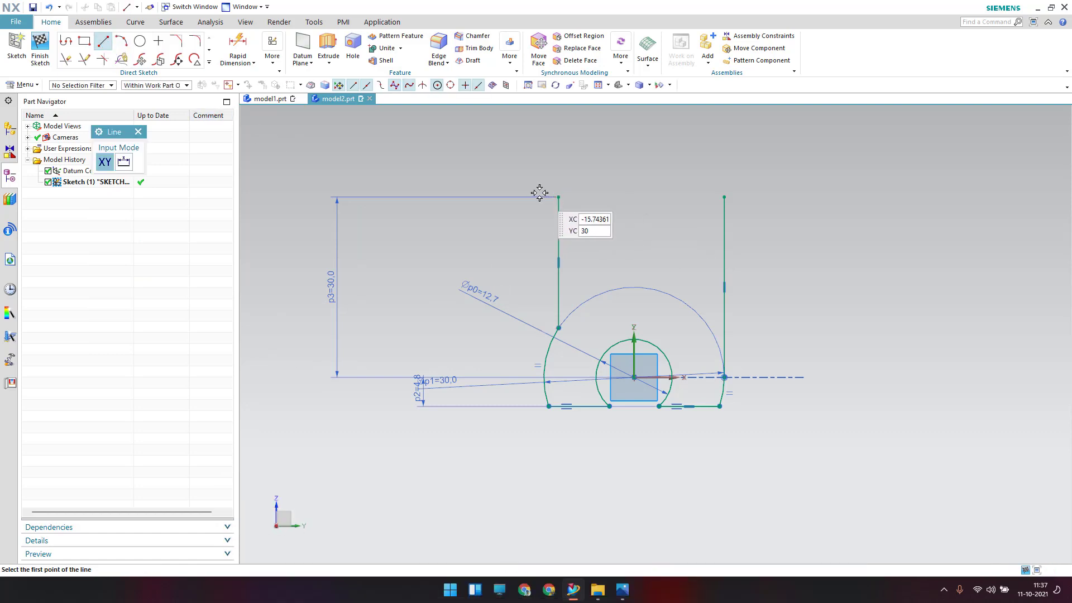
{"action": "left_click", "coordinate": [558, 197]}
{"action": "left_click", "coordinate": [671, 256]}
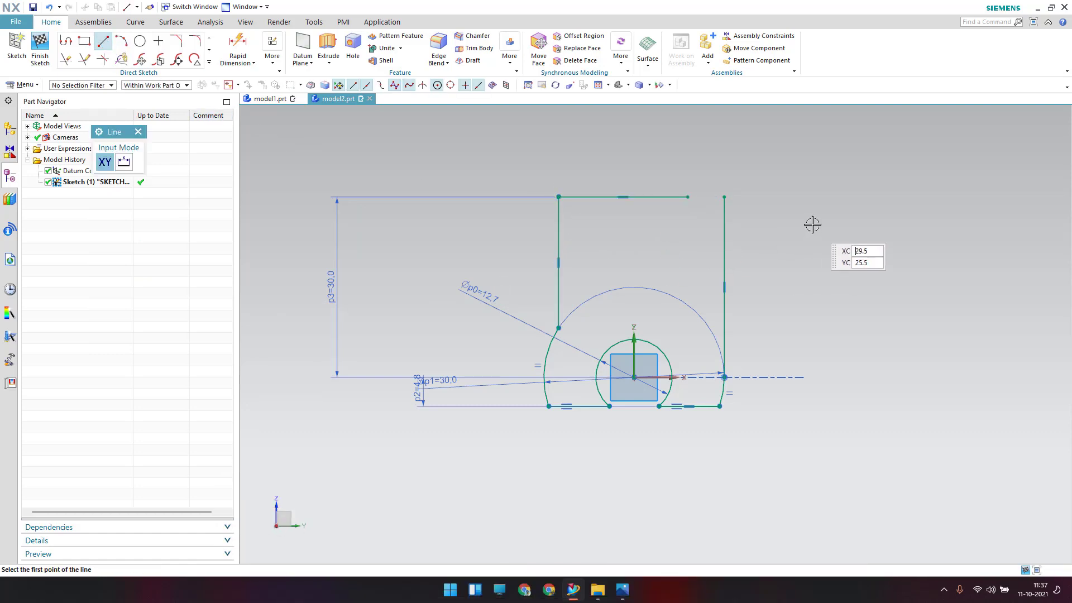
{"action": "middle_click_drag", "start_coordinate": [814, 223], "coordinate": [737, 266], "text": "shift"}
{"action": "key", "text": "Escape"}
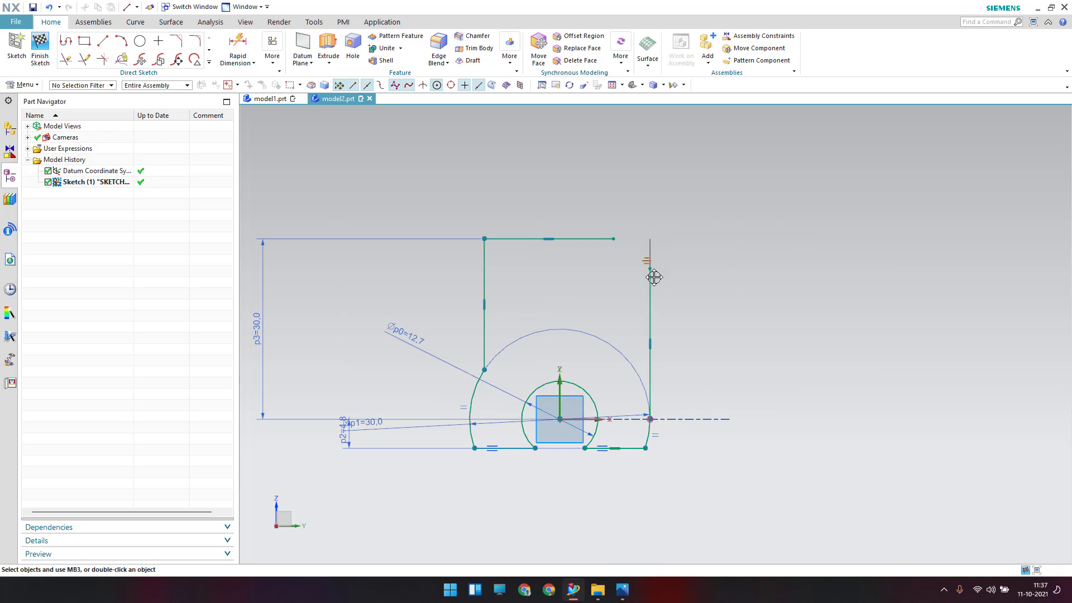
{"action": "scroll", "coordinate": [733, 251], "scroll_direction": "up", "scroll_amount": 2}
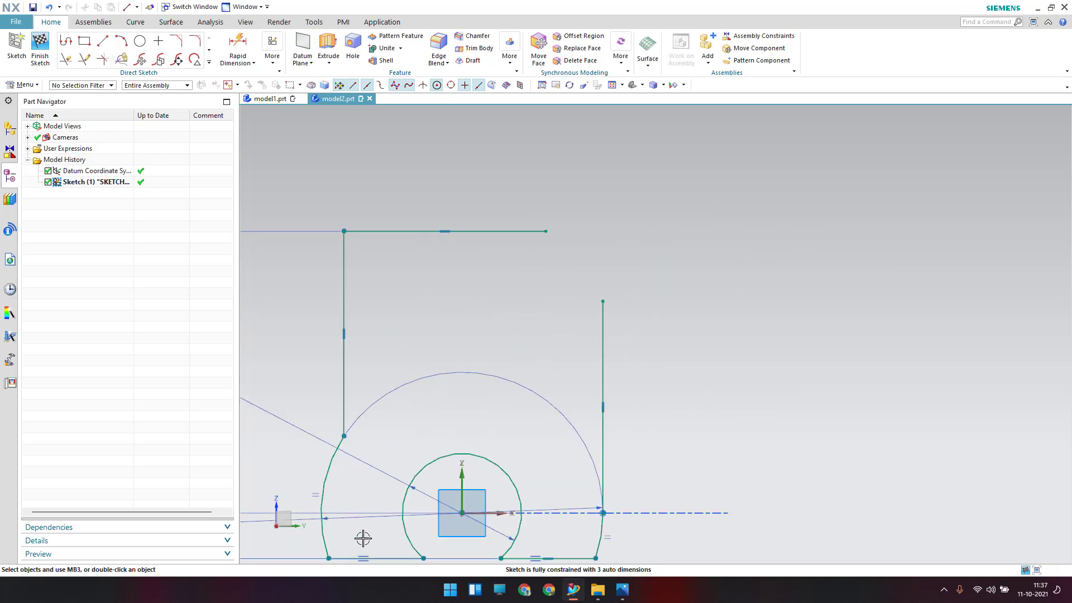
- Check the reference drawing in Photos and return to the sketch
{"action": "left_click", "coordinate": [622, 590]}
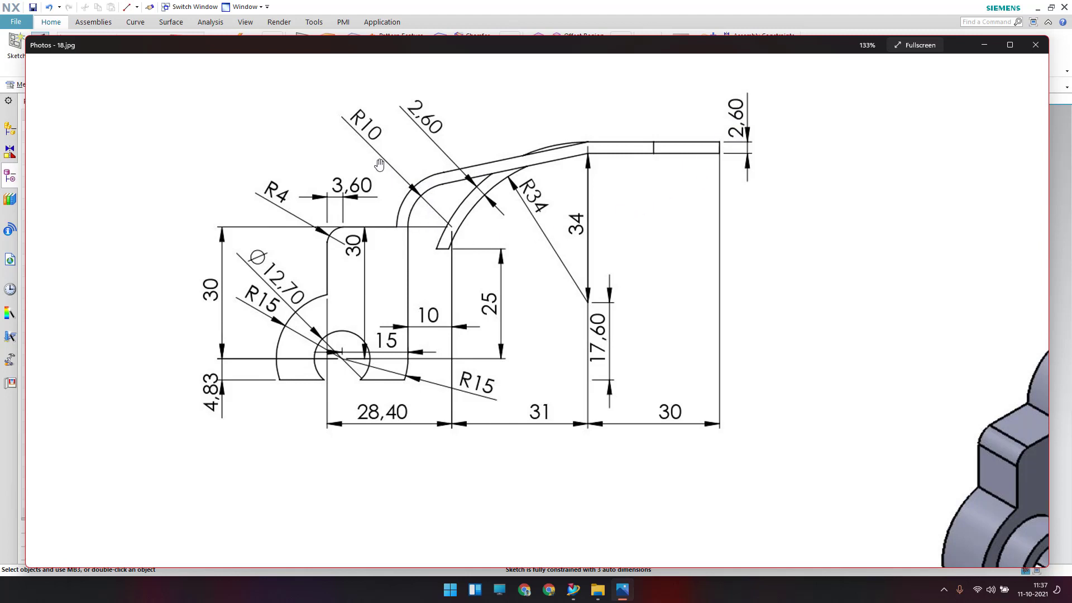
{"action": "key", "text": "alt+Tab"}
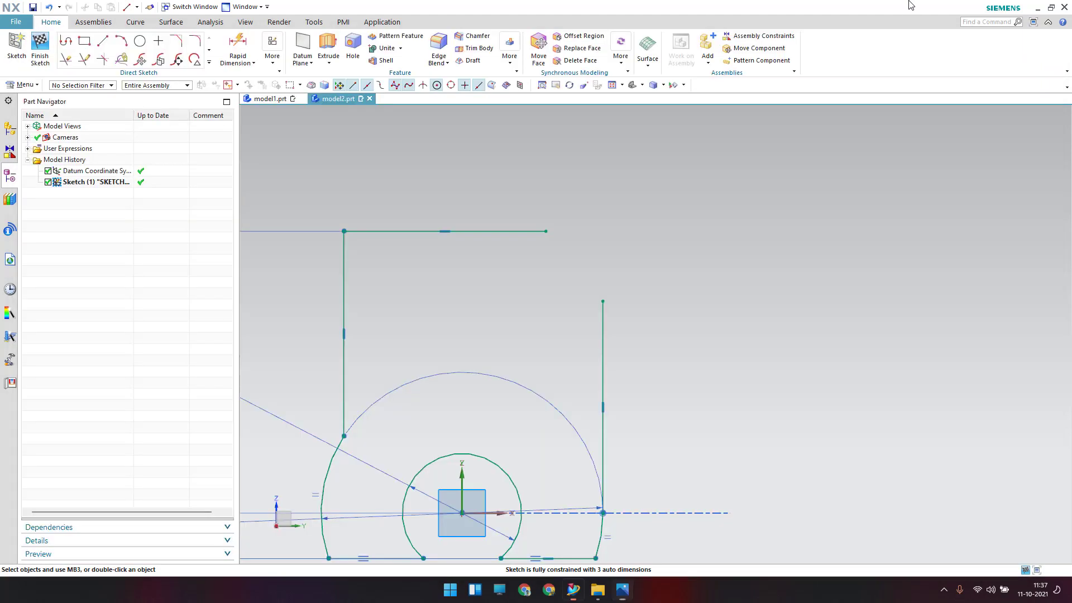
{"action": "left_click", "coordinate": [123, 40]}
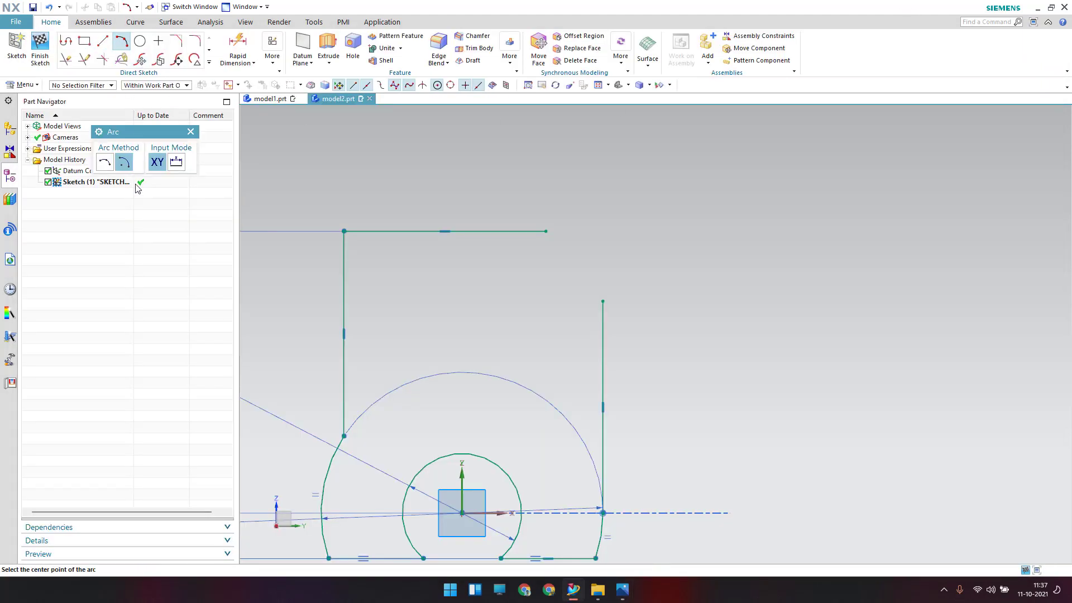
- Draw two concentric centre-point arcs above the top line's right end
{"action": "left_click", "coordinate": [631, 228]}
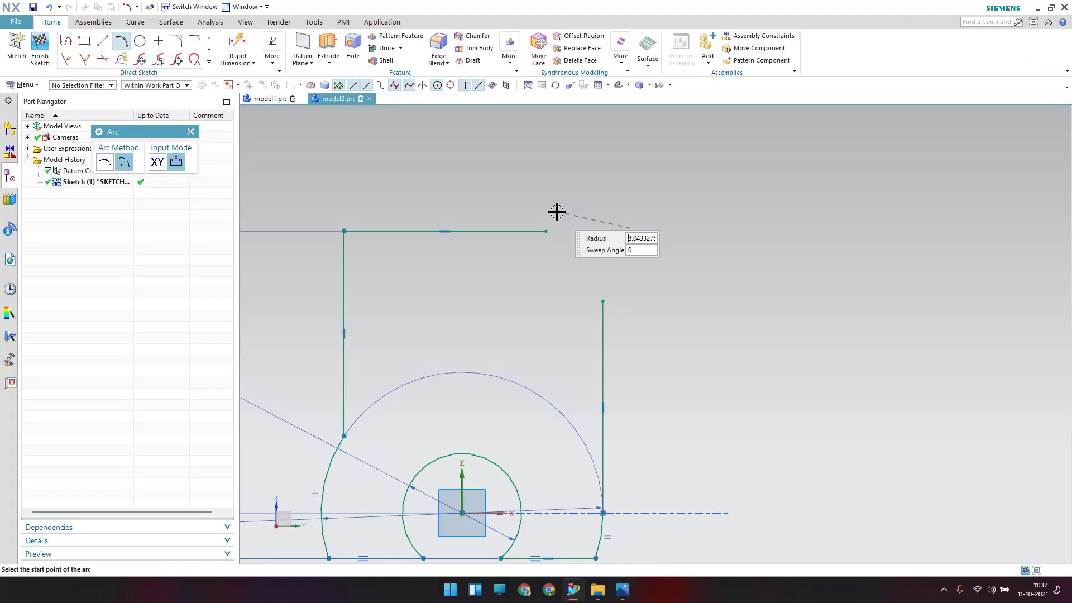
{"action": "left_click", "coordinate": [550, 230]}
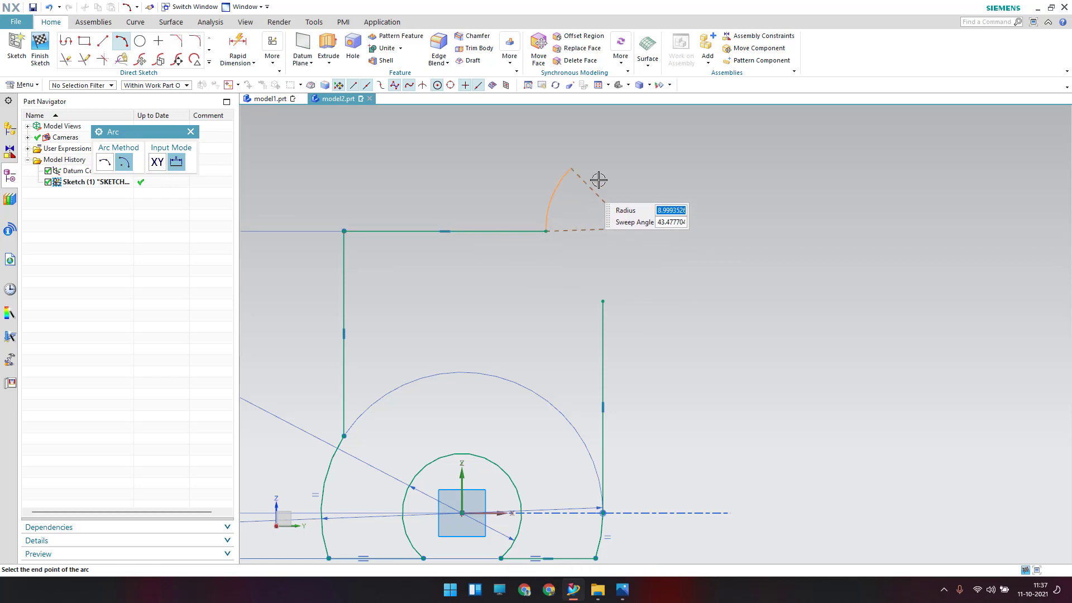
{"action": "left_click", "coordinate": [656, 164]}
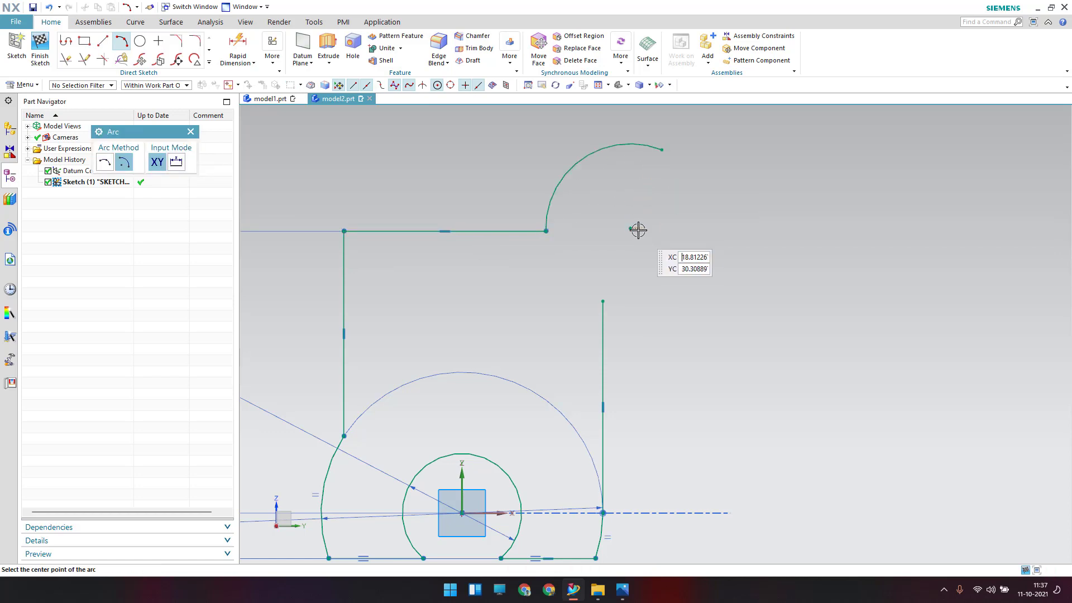
{"action": "left_click", "coordinate": [630, 228]}
{"action": "left_click", "coordinate": [570, 228]}
{"action": "left_click", "coordinate": [651, 172]}
{"action": "key", "text": "Escape"}
{"action": "key", "text": "c"}
{"action": "key", "text": "Escape"}
- Add a radius dimension to the inner arc, reading R6.4
{"action": "key", "text": "d"}
{"action": "left_click", "coordinate": [592, 183]}
{"action": "left_click", "coordinate": [474, 172]}
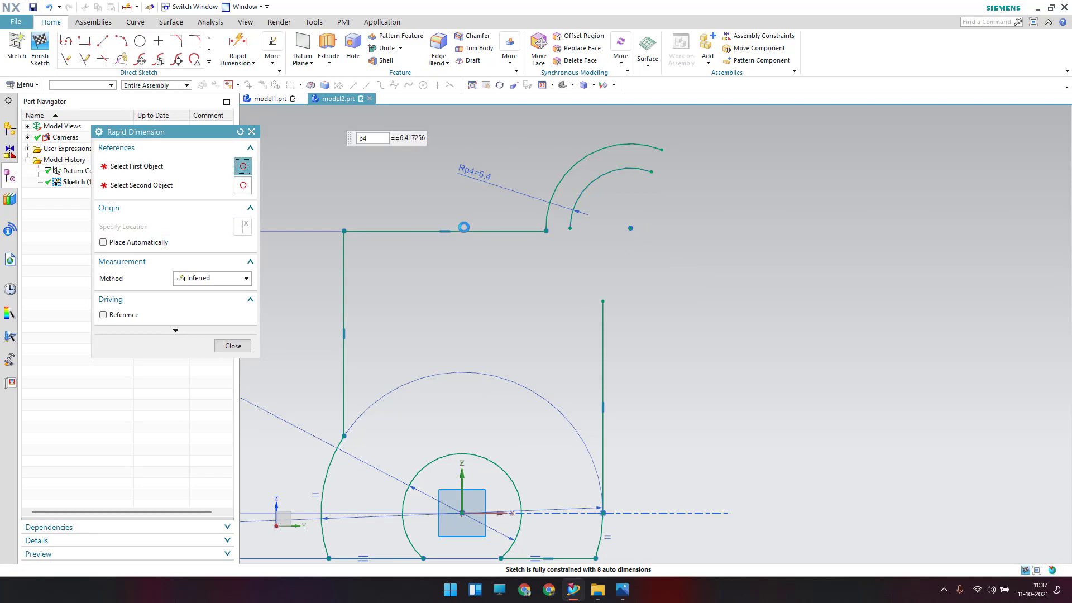
- Set the inner arc radius to 10 and the outer arc radius to 12.6, then view the drawing
{"action": "type", "text": "10"}
{"action": "key", "text": "Return"}
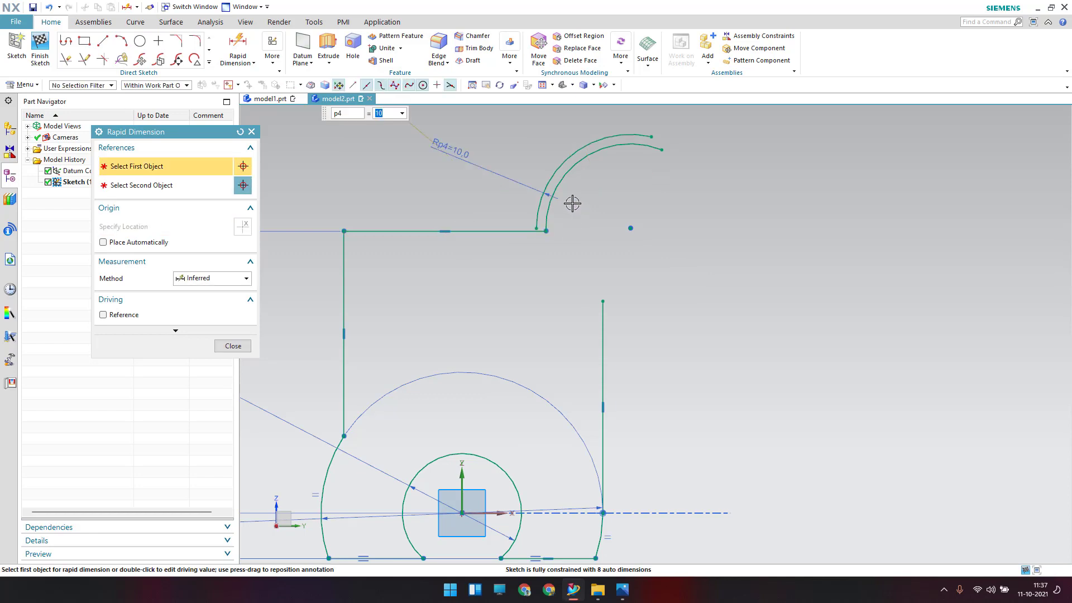
{"action": "left_click", "coordinate": [566, 177]}
{"action": "left_click", "coordinate": [433, 187]}
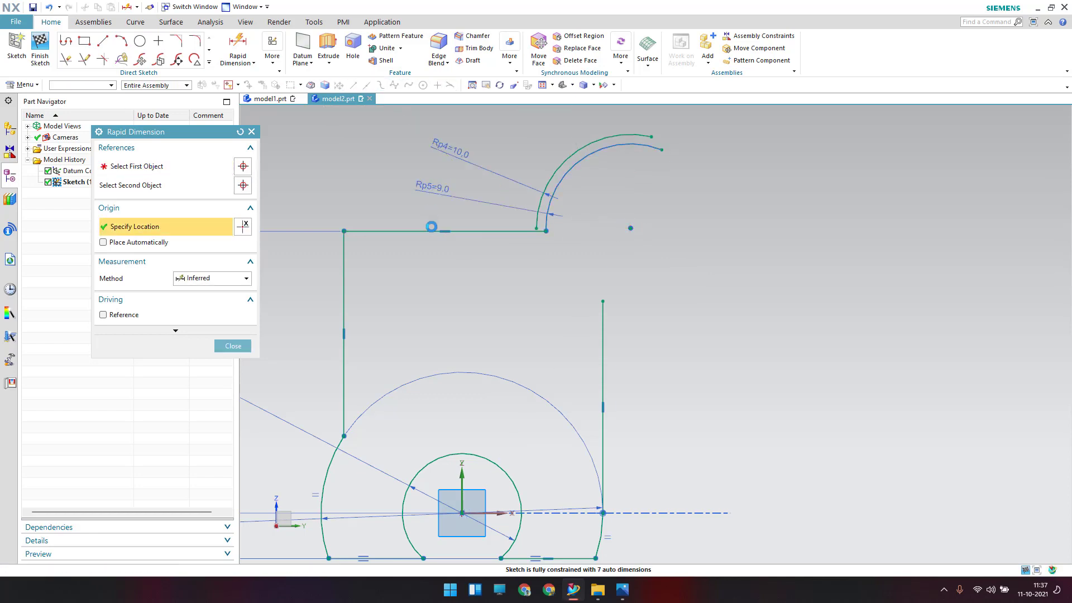
{"action": "type", "text": "12.6"}
{"action": "key", "text": "Return"}
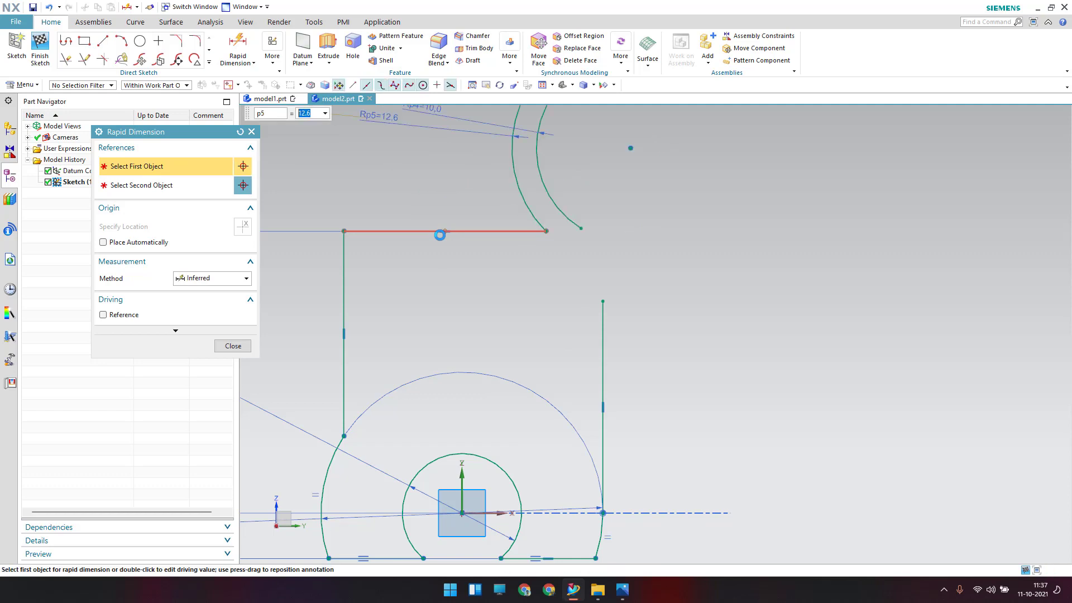
{"action": "key", "text": "Escape"}
{"action": "scroll", "coordinate": [620, 311], "scroll_direction": "down", "scroll_amount": 2}
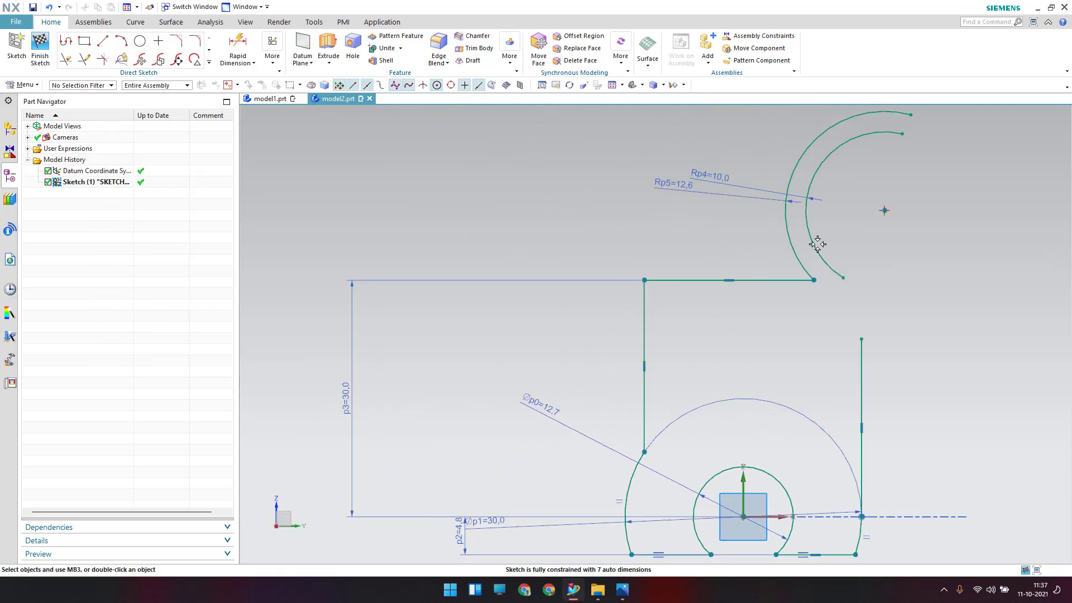
{"action": "left_click", "coordinate": [622, 589]}
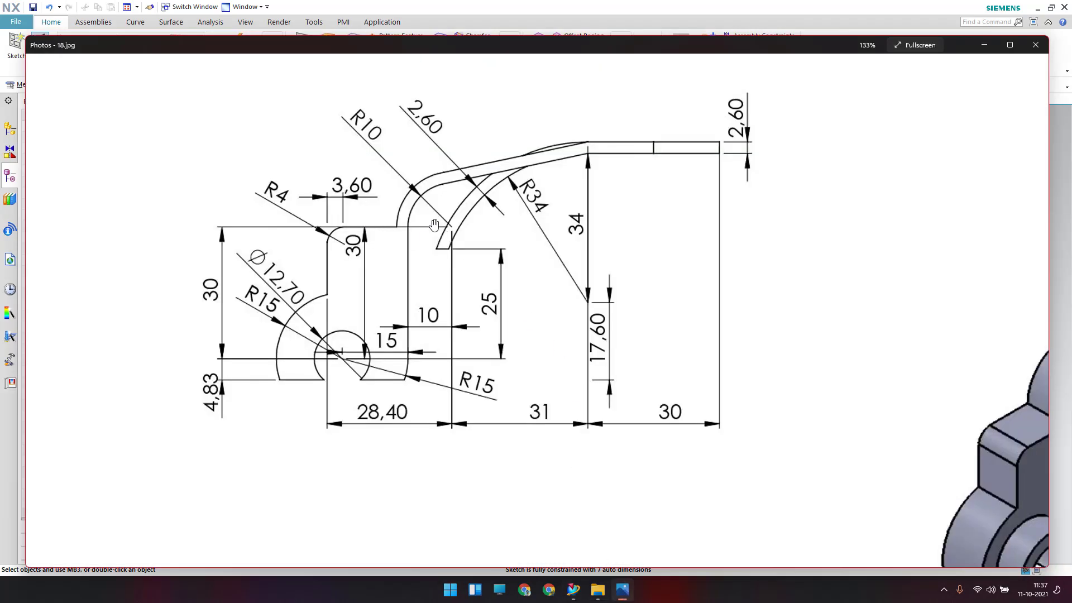
- Put the arc centre and the inner arc's lower endpoint on the horizontal top line
{"action": "left_click", "coordinate": [686, 25]}
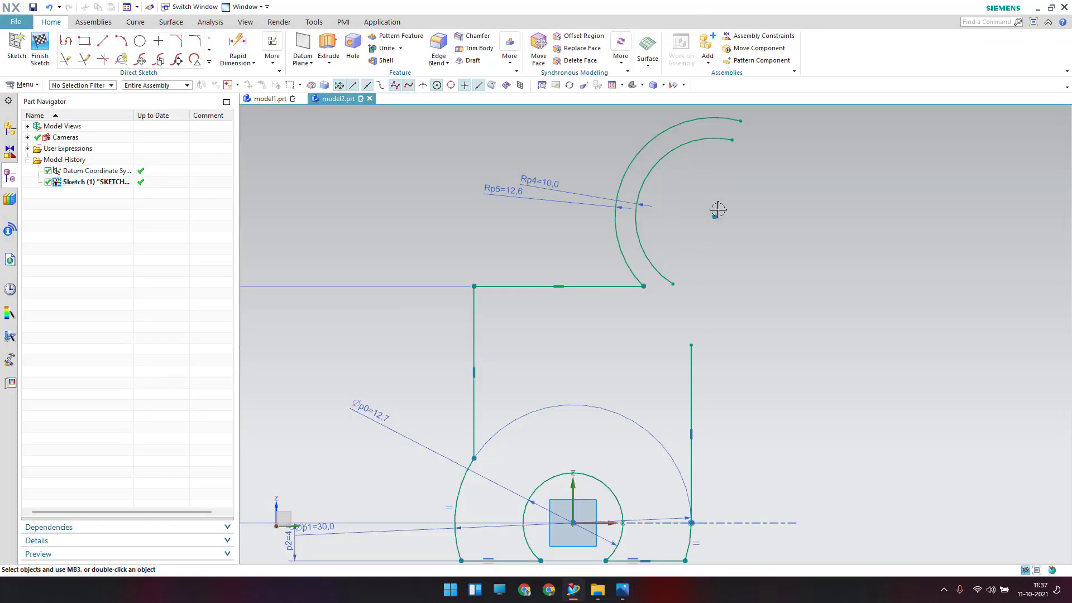
{"action": "key", "text": "c"}
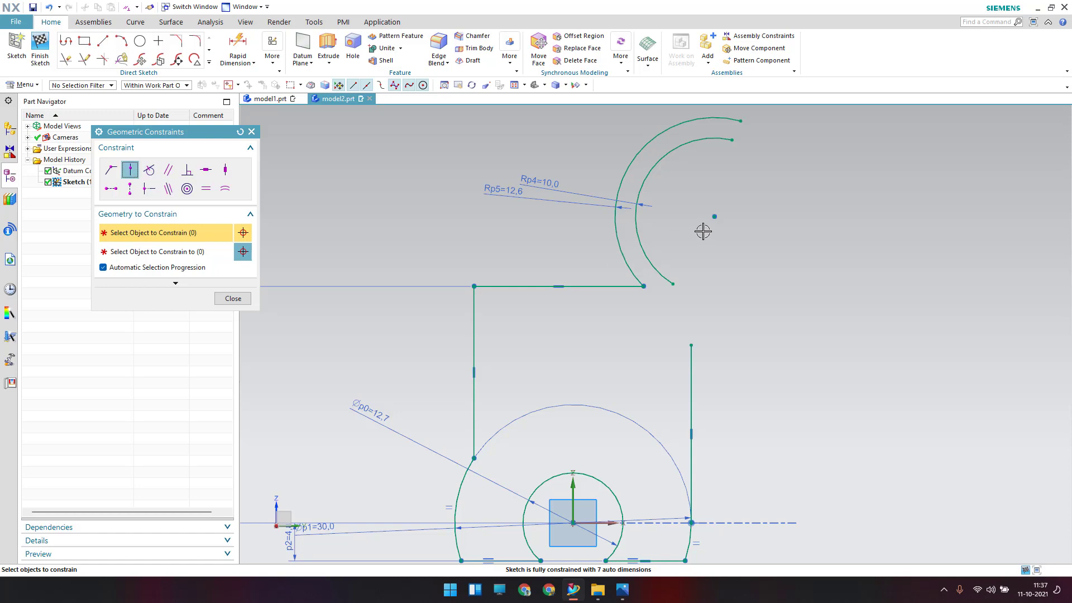
{"action": "left_click", "coordinate": [713, 217]}
{"action": "left_click", "coordinate": [604, 285]}
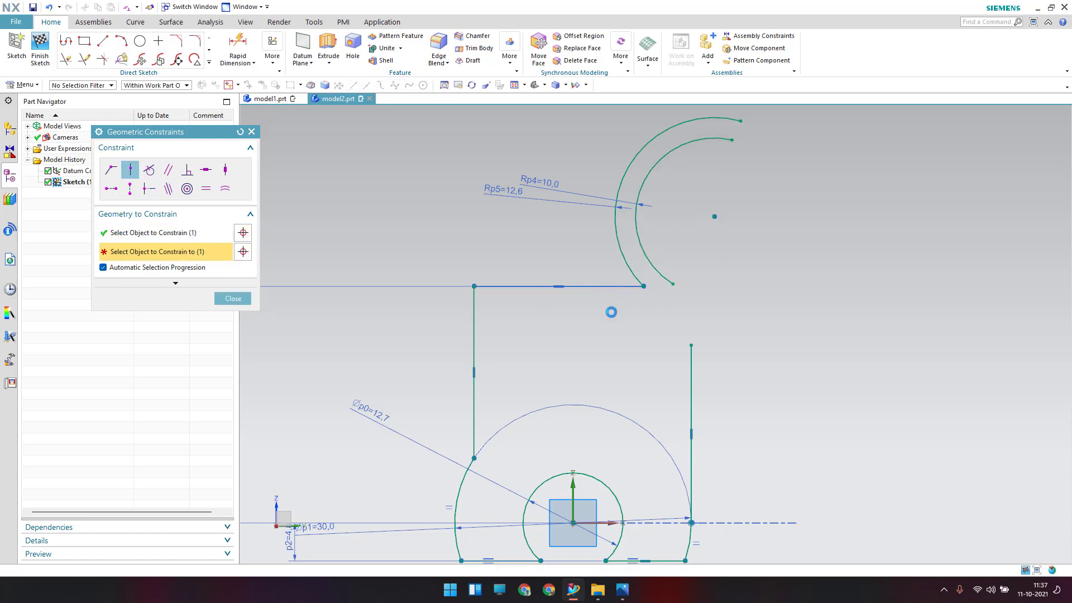
{"action": "left_click", "coordinate": [635, 285]}
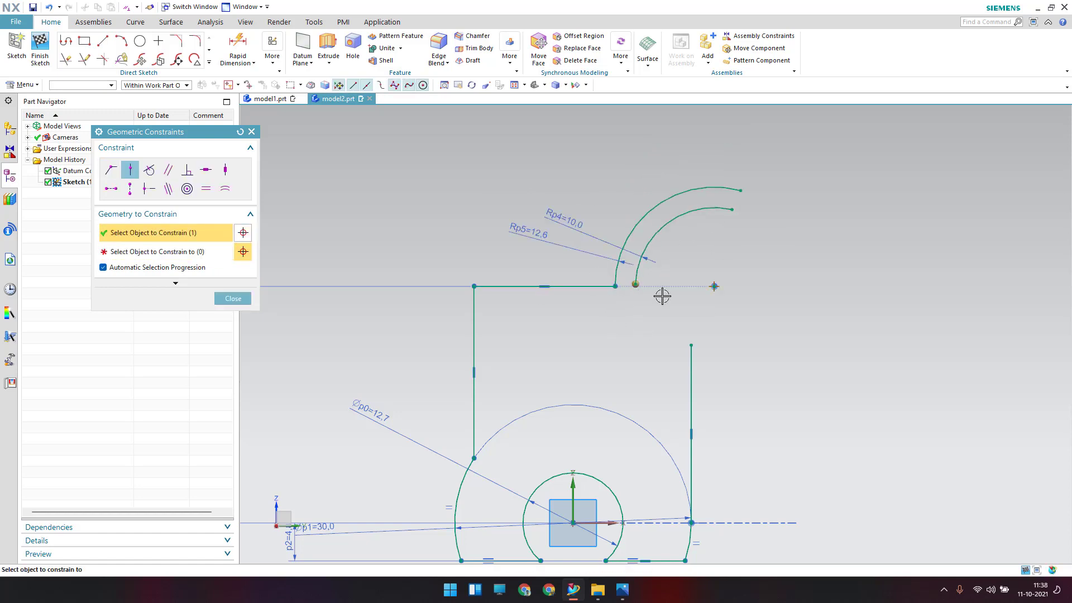
{"action": "left_click", "coordinate": [602, 285]}
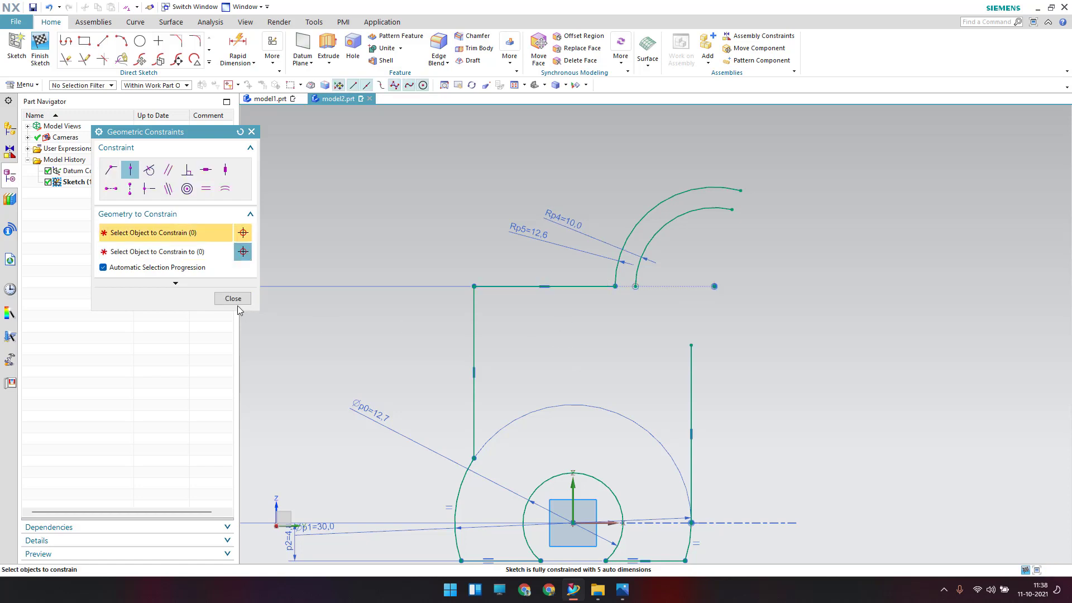
{"action": "left_click", "coordinate": [236, 303]}
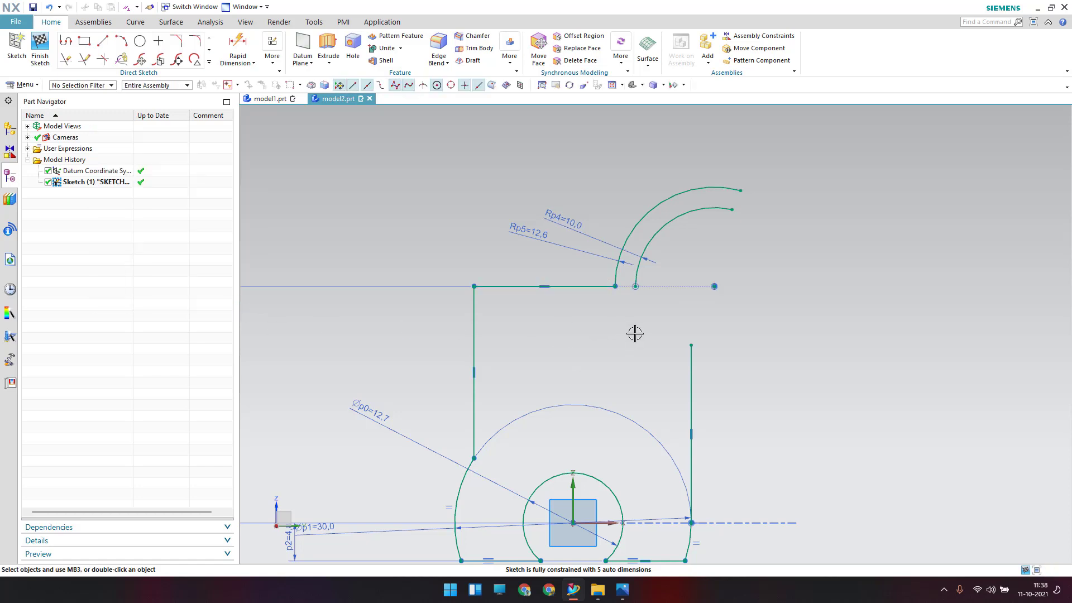
{"action": "left_click", "coordinate": [623, 590]}
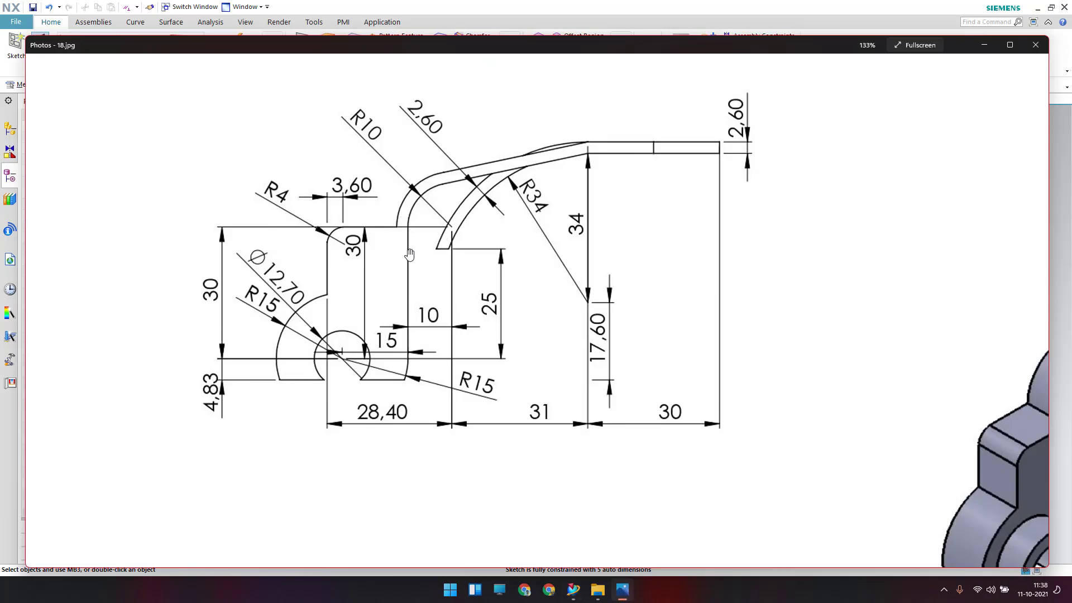
{"action": "left_click", "coordinate": [757, 17]}
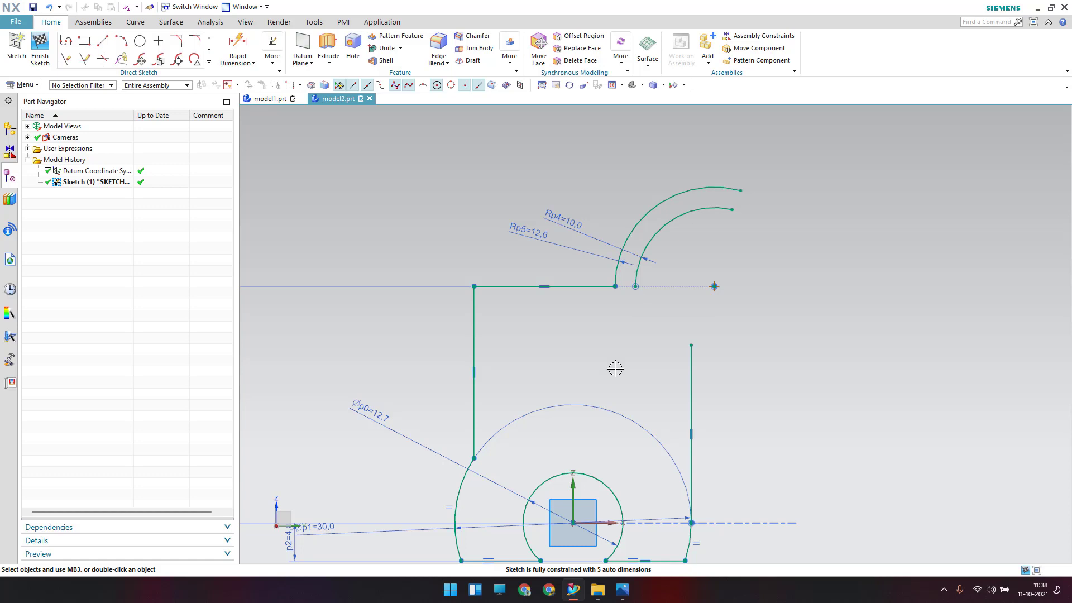
- Make the inner arc tangent to the right vertical line
{"action": "key", "text": "c"}
{"action": "left_click", "coordinate": [149, 170]}
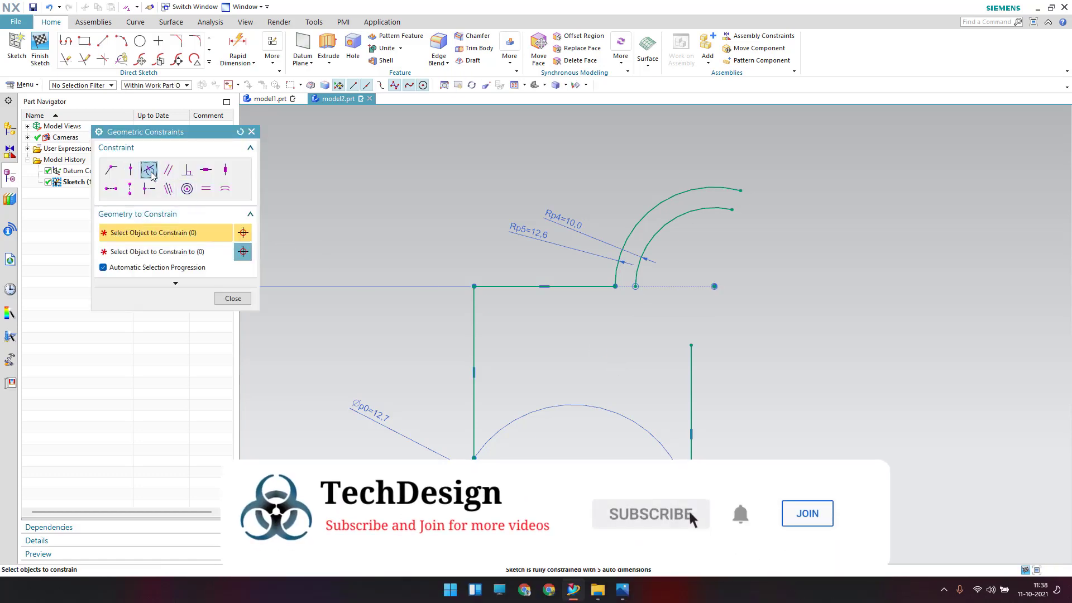
{"action": "left_click", "coordinate": [692, 390]}
{"action": "left_click", "coordinate": [651, 235]}
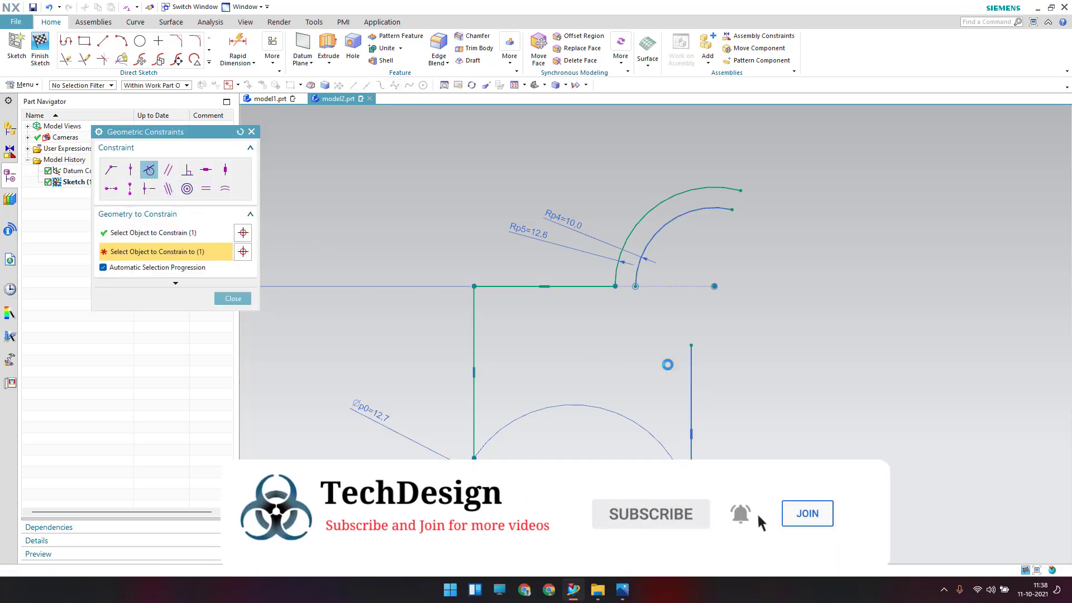
{"action": "left_click", "coordinate": [233, 298]}
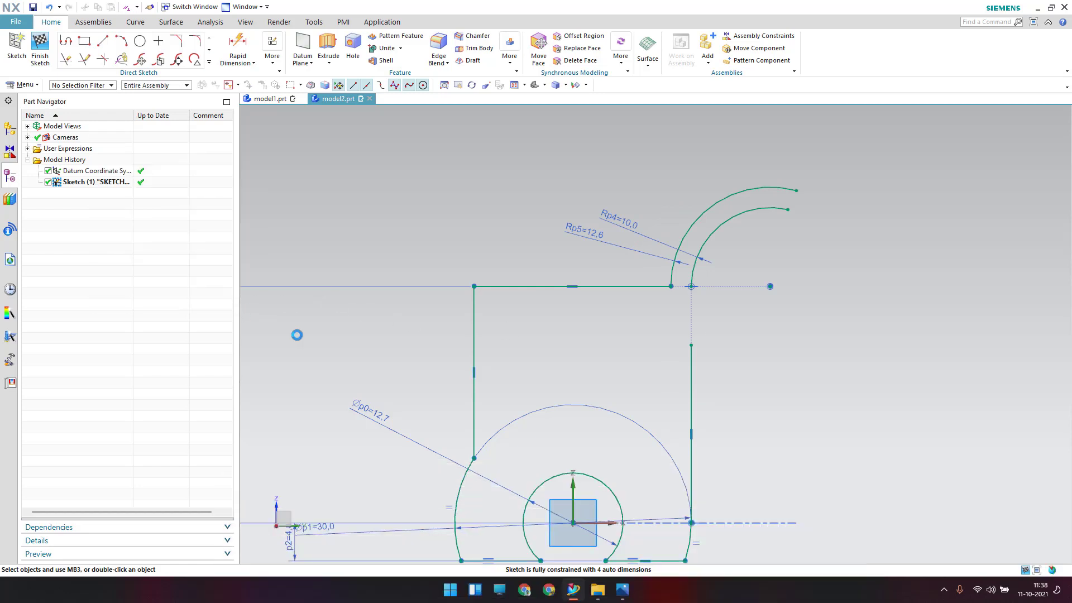
- Extend the right vertical line up to the top edge and compare against the reference drawing
{"action": "key", "text": "e"}
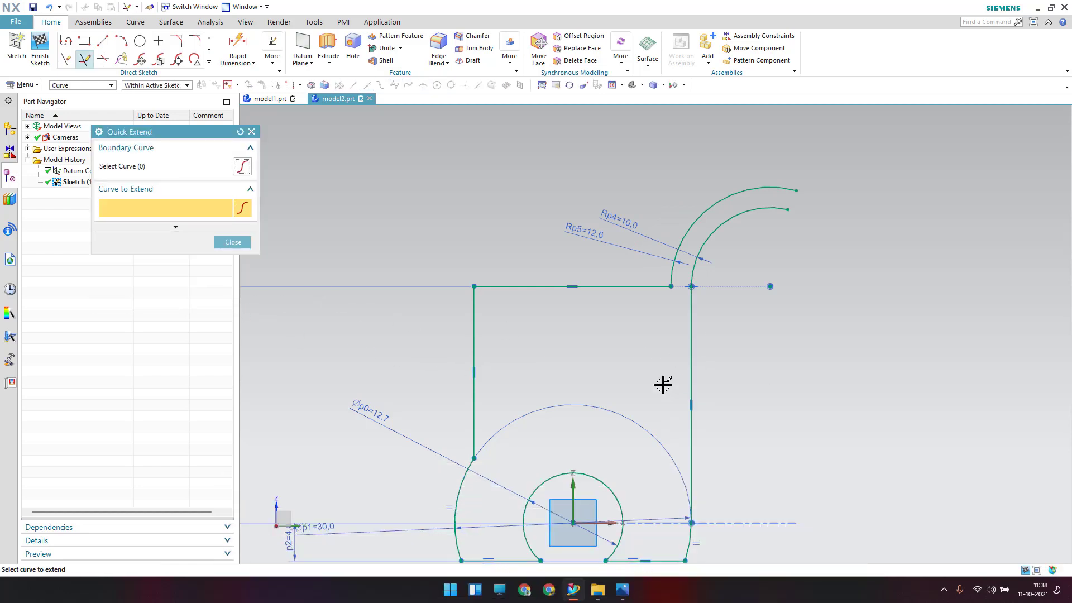
{"action": "left_click", "coordinate": [241, 245]}
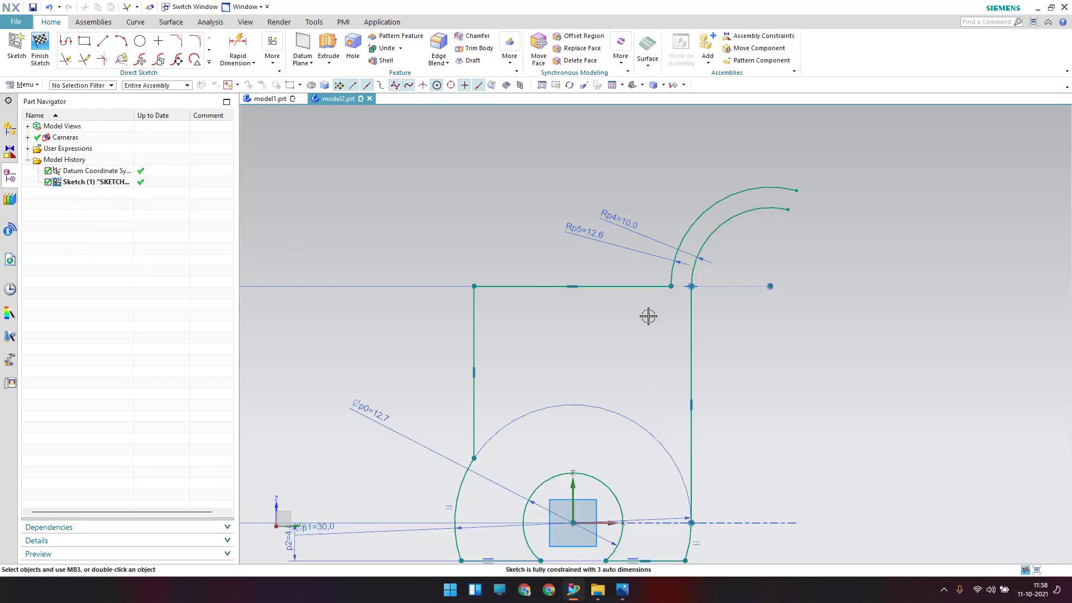
{"action": "scroll", "coordinate": [646, 314], "scroll_direction": "down", "scroll_amount": 3}
{"action": "scroll", "coordinate": [629, 298], "scroll_direction": "up", "scroll_amount": 2}
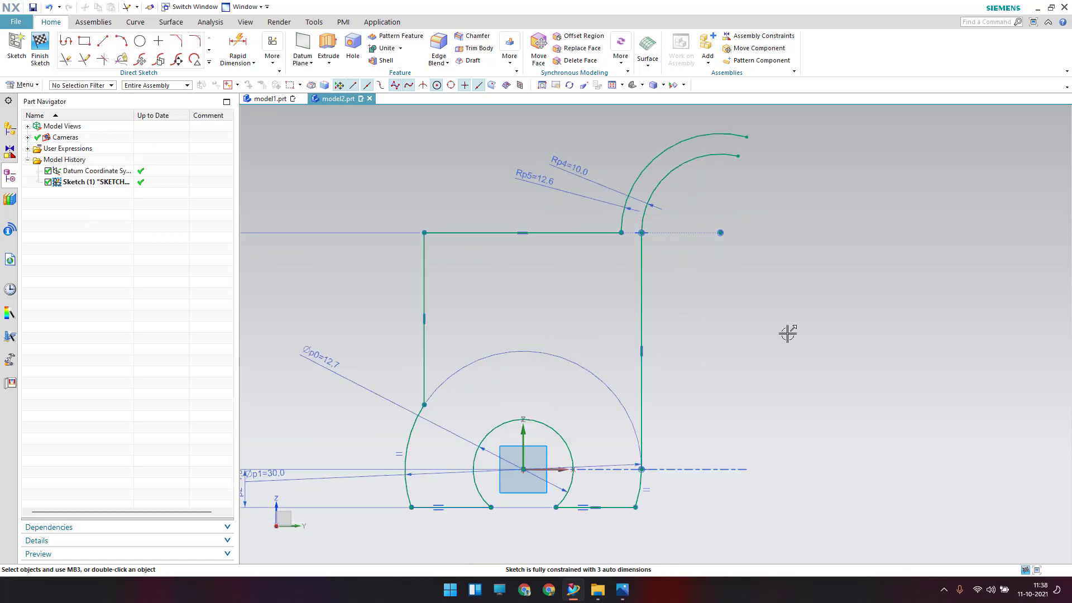
{"action": "left_click", "coordinate": [625, 593]}
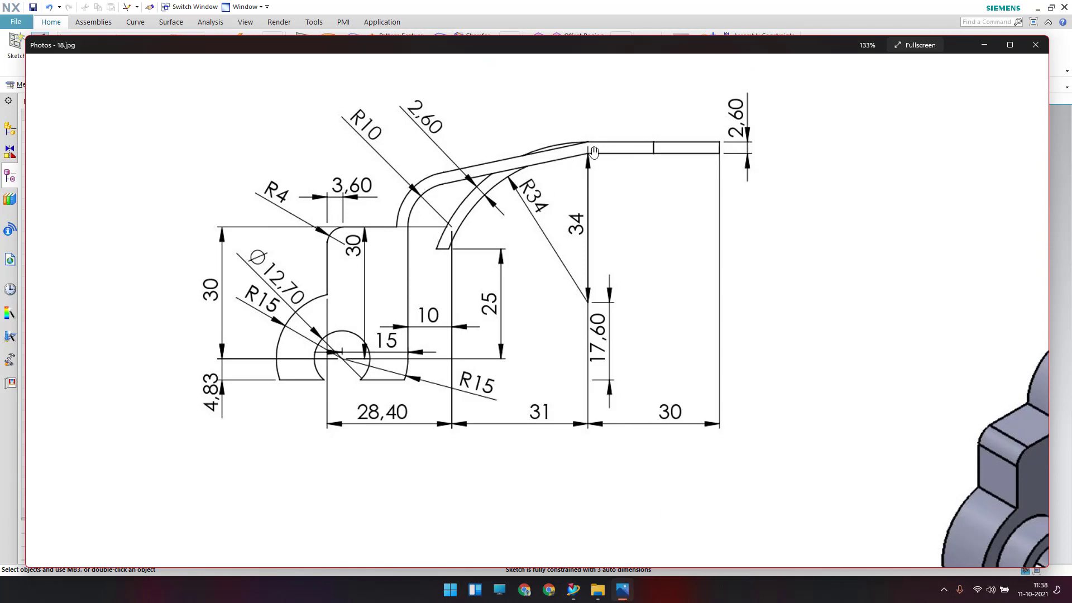
{"action": "left_click", "coordinate": [984, 45]}
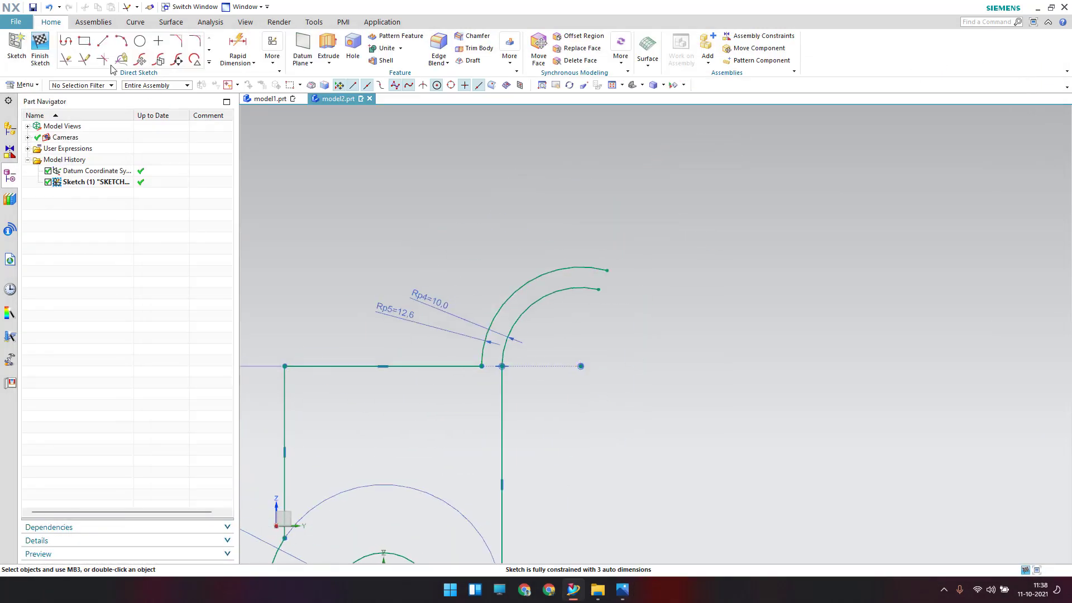
- Draw two parallel sloping lines up to the right from the outer and inner arc ends
{"action": "left_click", "coordinate": [104, 47]}
{"action": "left_click", "coordinate": [556, 270]}
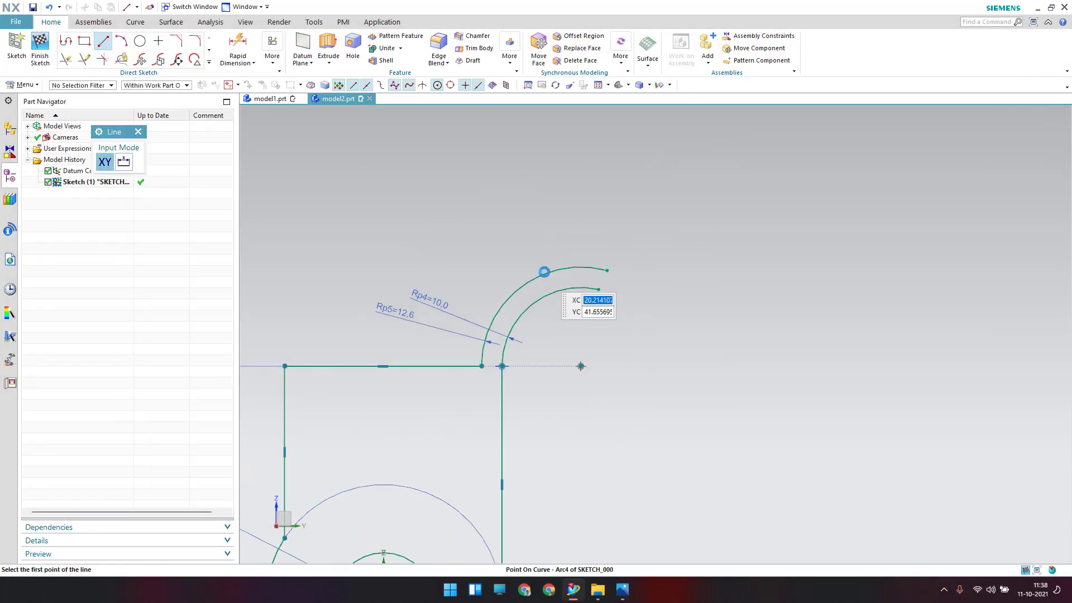
{"action": "left_click", "coordinate": [864, 199]}
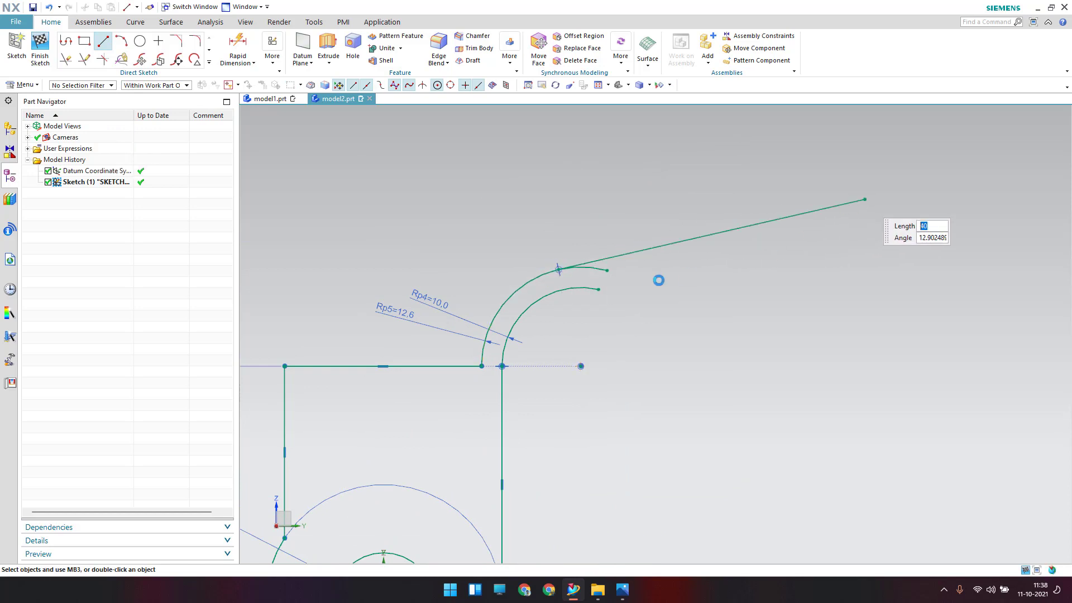
{"action": "left_click", "coordinate": [558, 290]}
{"action": "left_click", "coordinate": [832, 229]}
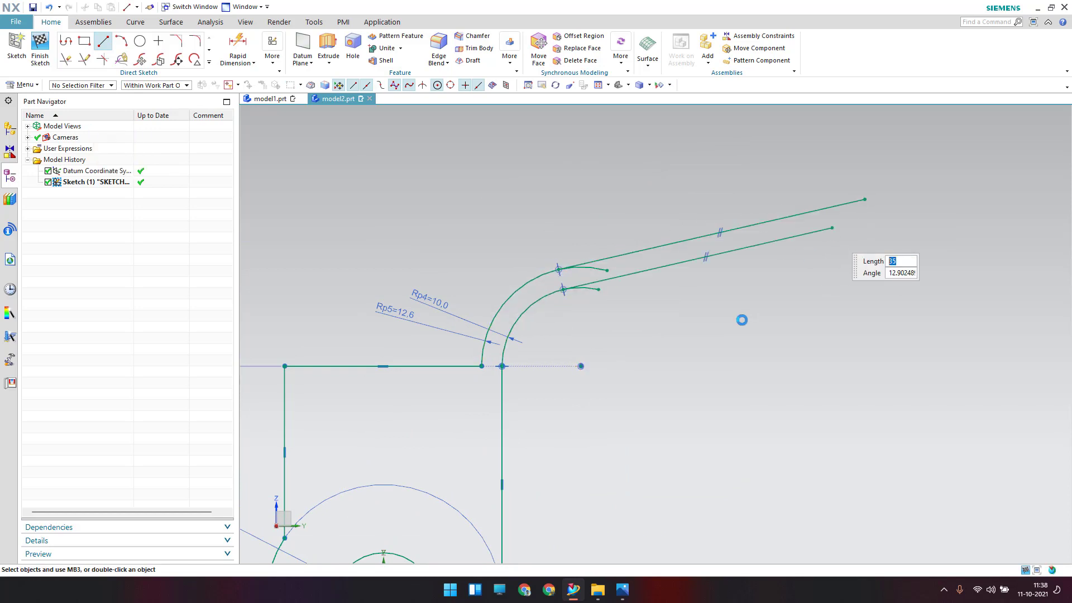
{"action": "scroll", "coordinate": [742, 319], "scroll_direction": "up", "scroll_amount": 1}
{"action": "scroll", "coordinate": [742, 320], "scroll_direction": "down", "scroll_amount": 1}
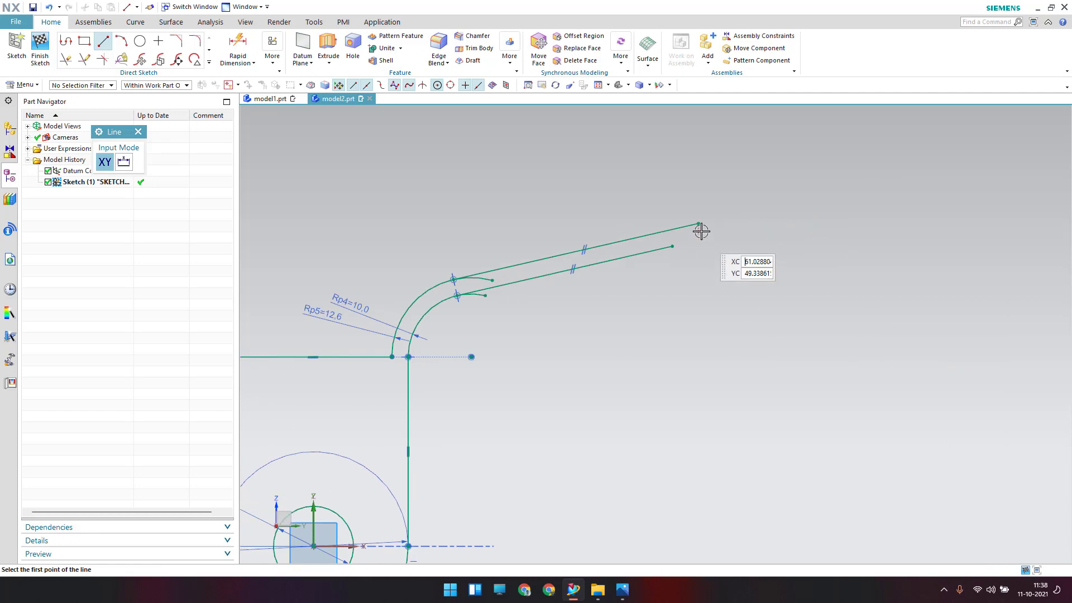
- Draw the horizontal top tab line from the upper sloping line's end
{"action": "left_click", "coordinate": [699, 223]}
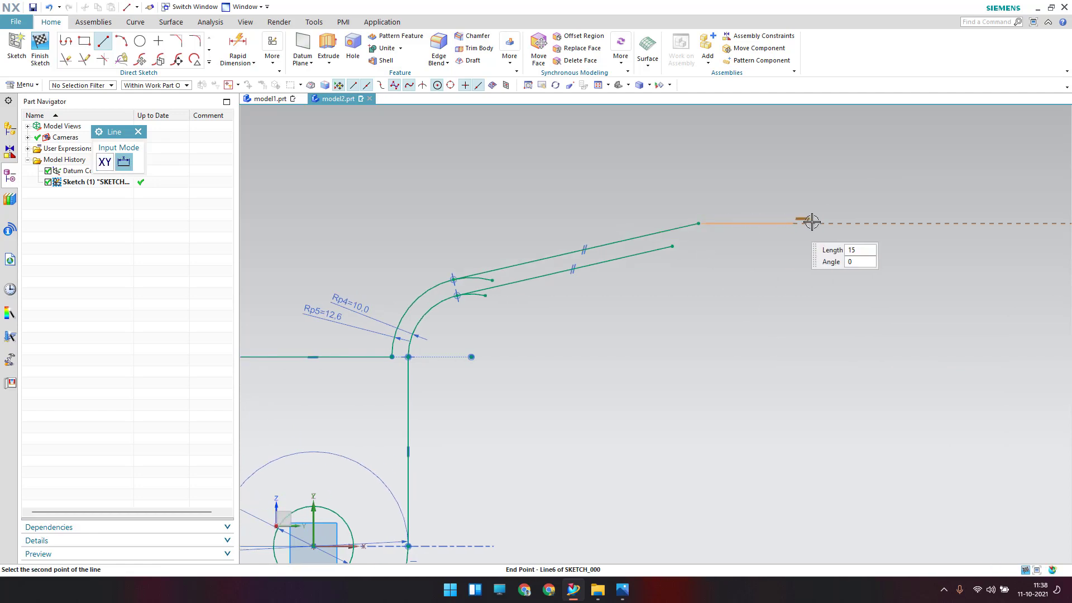
{"action": "left_click", "coordinate": [932, 223]}
{"action": "key", "text": "Escape"}
{"action": "scroll", "coordinate": [931, 223], "scroll_direction": "up", "scroll_amount": 2}
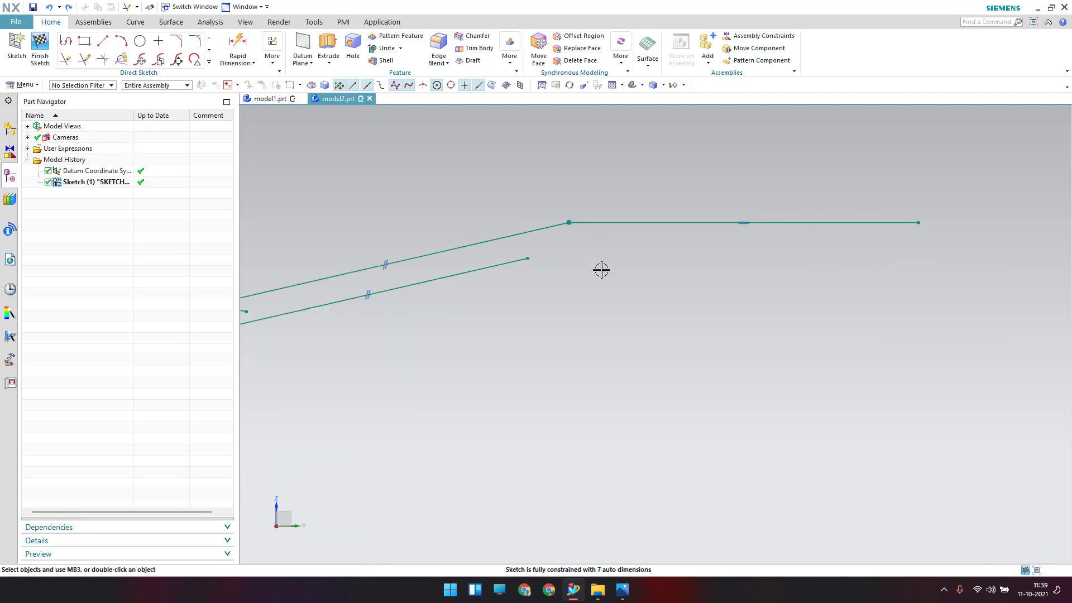
{"action": "left_click", "coordinate": [102, 41]}
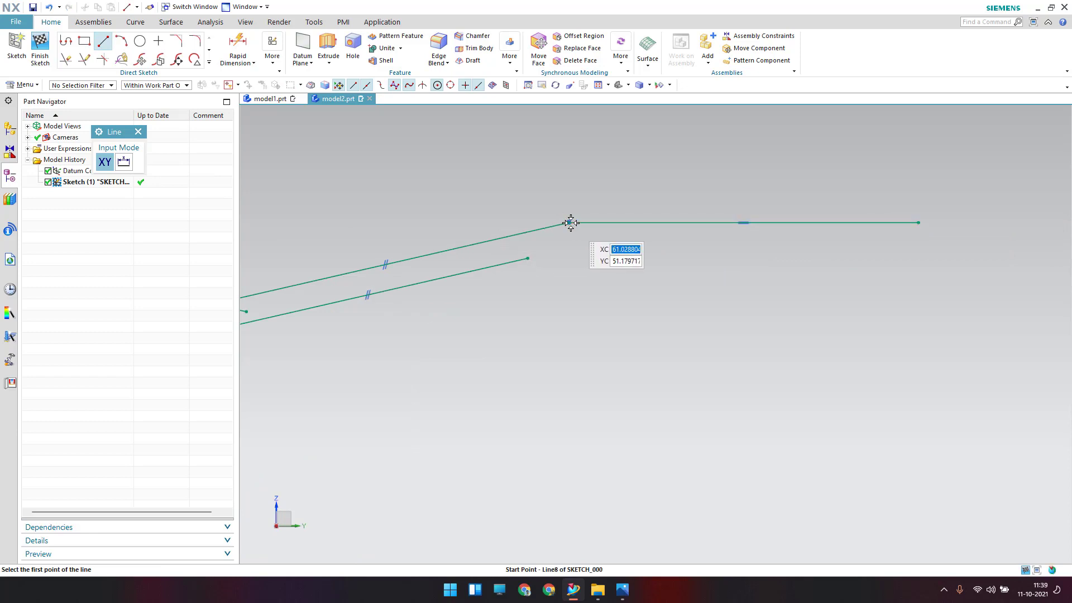
- Vertically align the lower slanted line's end point with the upper line's end point
{"action": "left_click", "coordinate": [569, 223]}
{"action": "key", "text": "Escape"}
{"action": "key", "text": "Escape"}
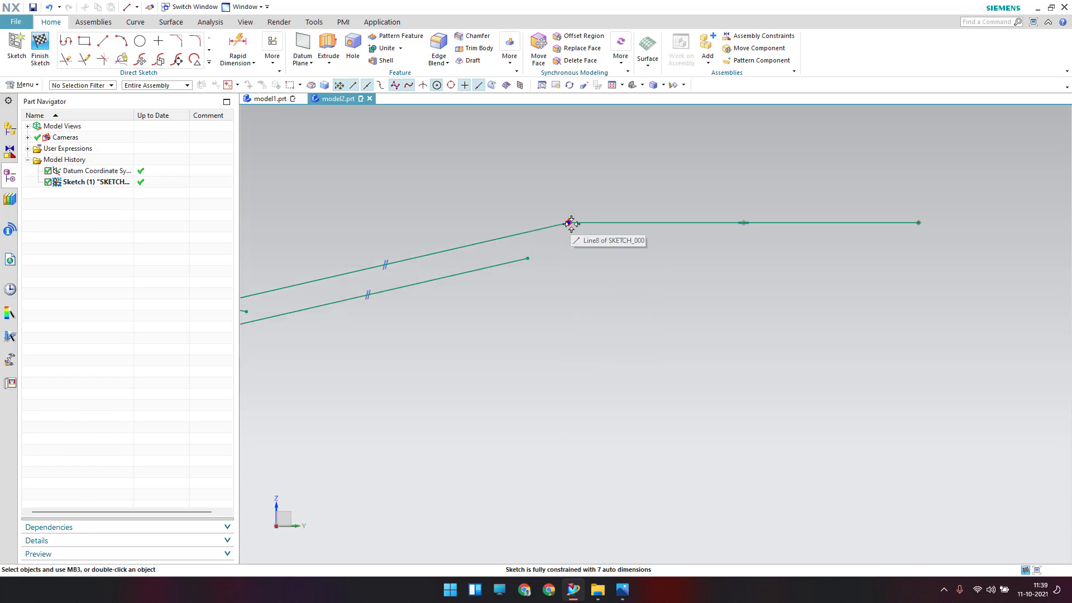
{"action": "key", "text": "c"}
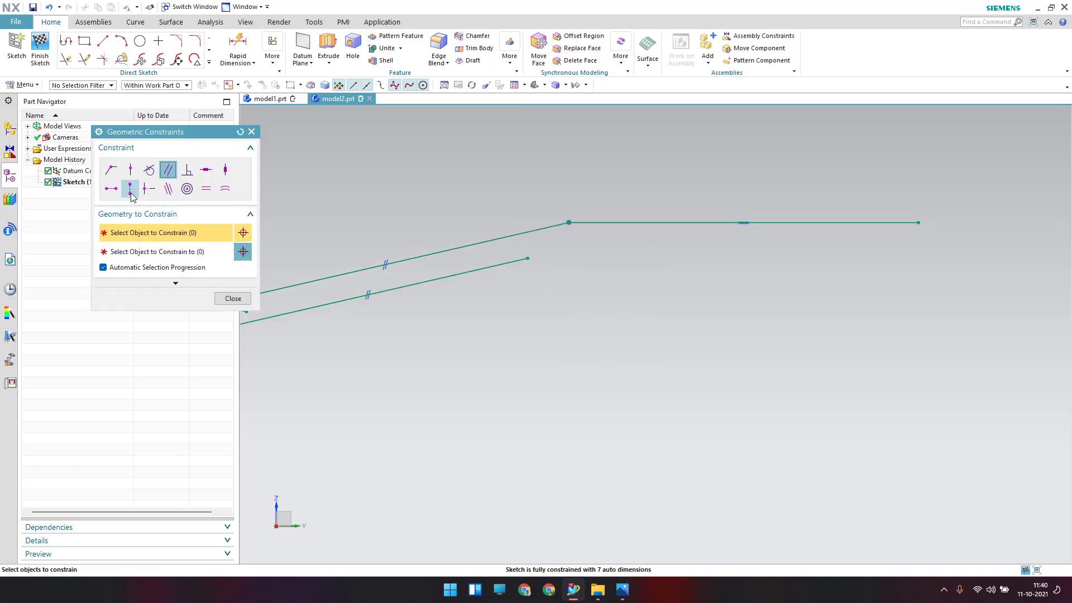
{"action": "left_click", "coordinate": [131, 192]}
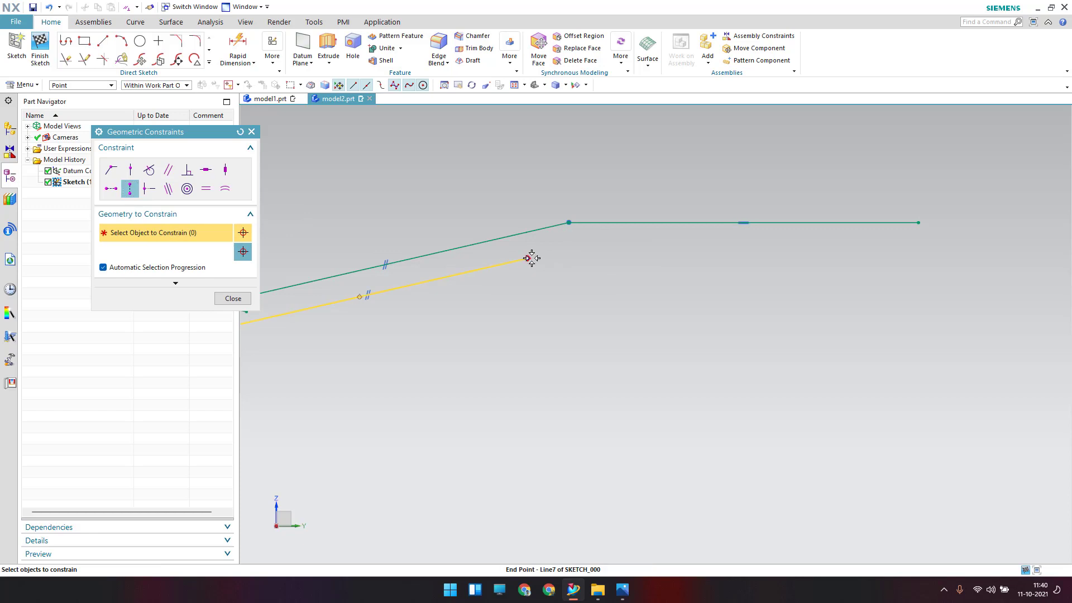
{"action": "left_click", "coordinate": [529, 258]}
{"action": "left_click", "coordinate": [569, 222]}
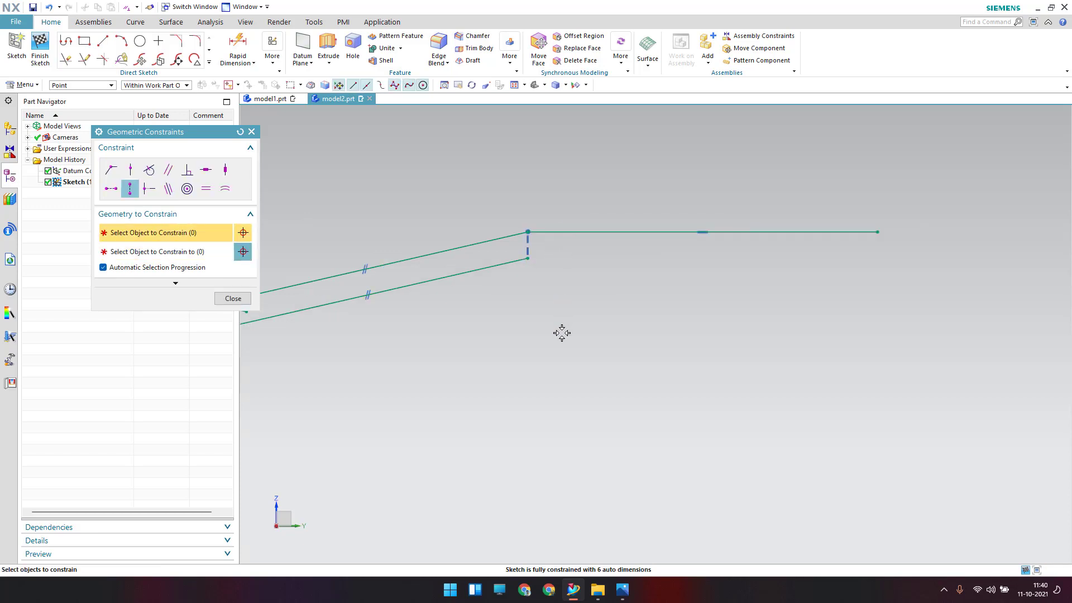
{"action": "left_click", "coordinate": [233, 298]}
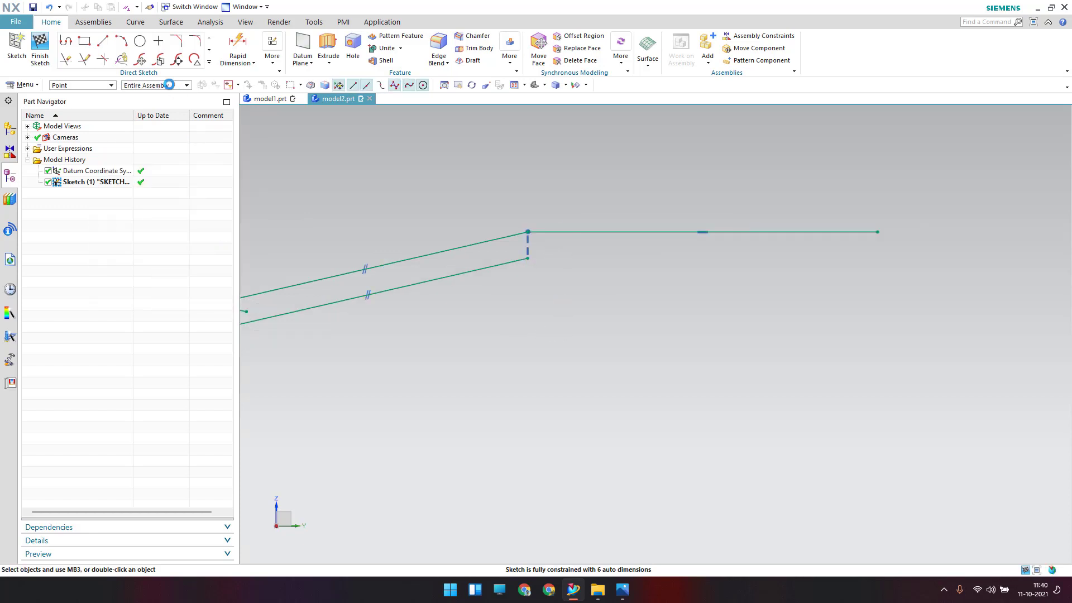
{"action": "left_click", "coordinate": [103, 41]}
- Draw the tab's lower horizontal edge and close its right end with a vertical line
{"action": "left_click", "coordinate": [529, 258]}
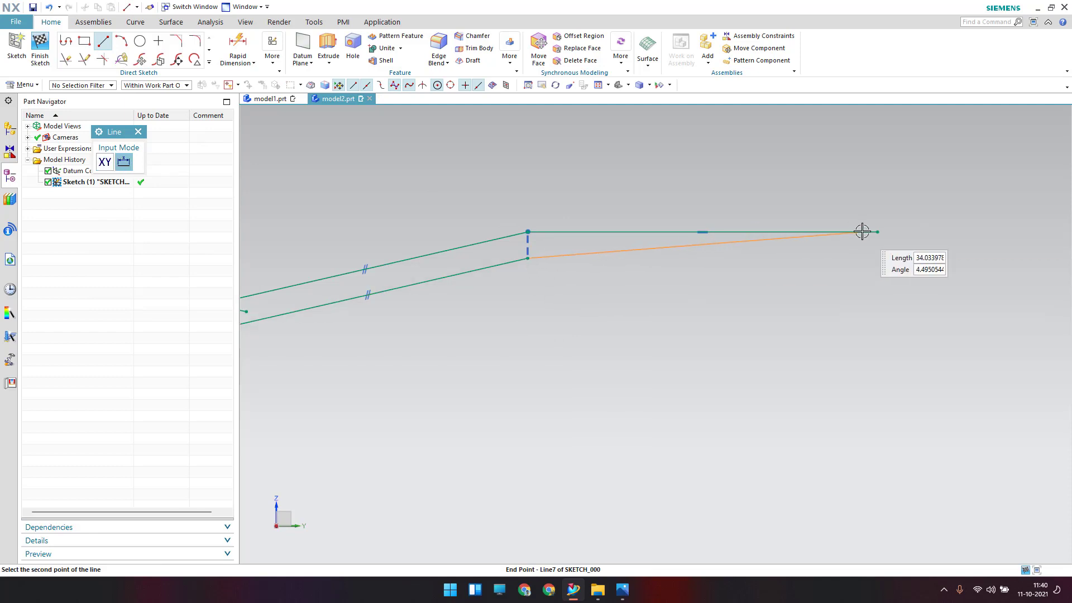
{"action": "left_click", "coordinate": [879, 258]}
{"action": "key", "text": "Escape"}
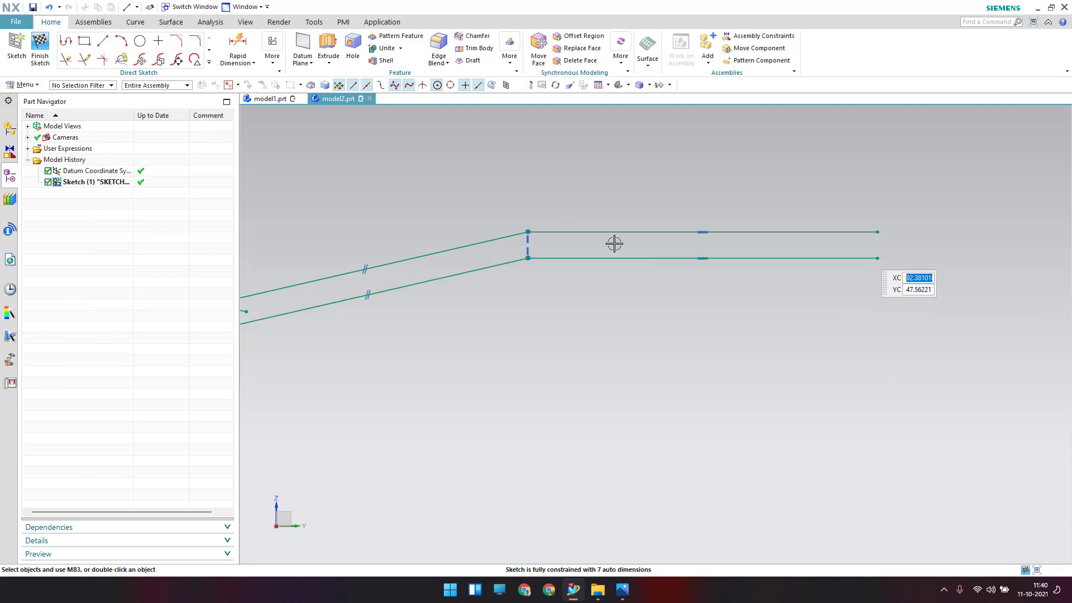
{"action": "left_click", "coordinate": [103, 41]}
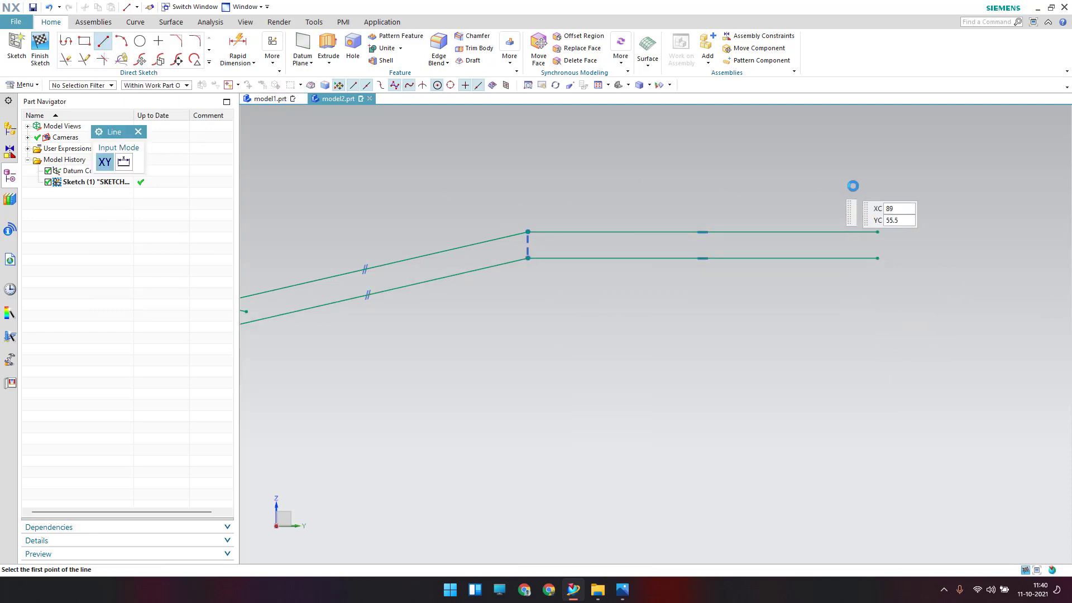
{"action": "left_click", "coordinate": [878, 232]}
{"action": "left_click", "coordinate": [878, 258]}
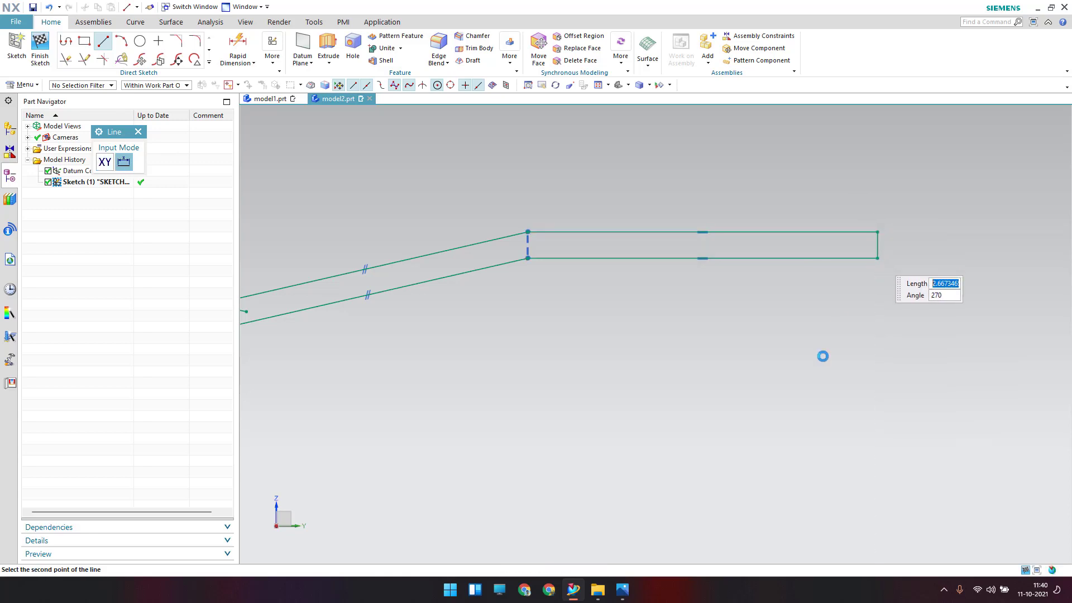
- Draw a vertical line joining the upper and lower bend points
{"action": "scroll", "coordinate": [559, 315], "scroll_direction": "up", "scroll_amount": 4}
{"action": "scroll", "coordinate": [513, 257], "scroll_direction": "up", "scroll_amount": 2}
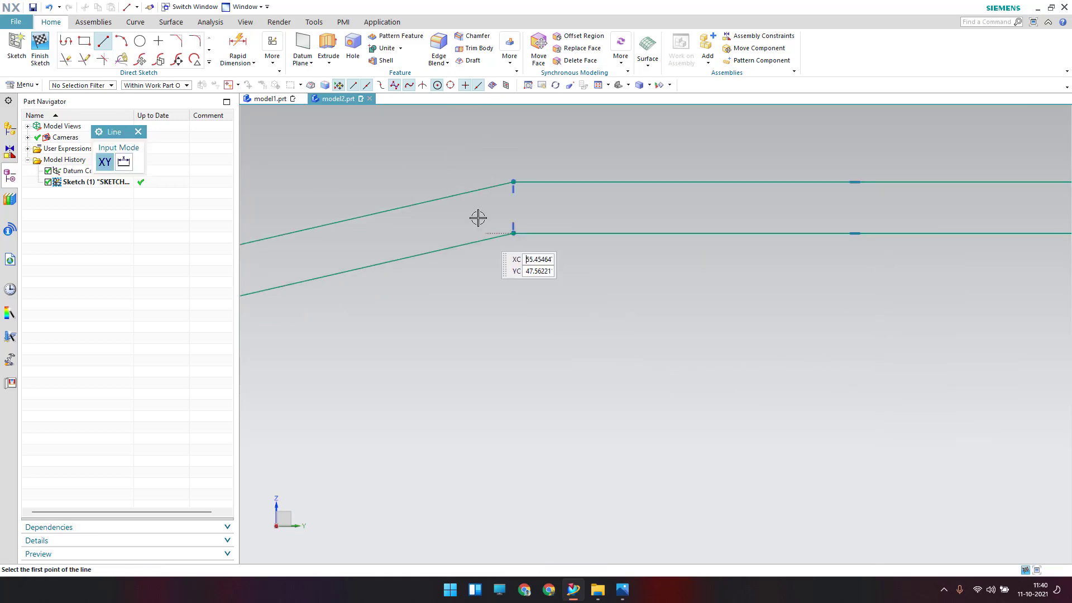
{"action": "left_click", "coordinate": [567, 190]}
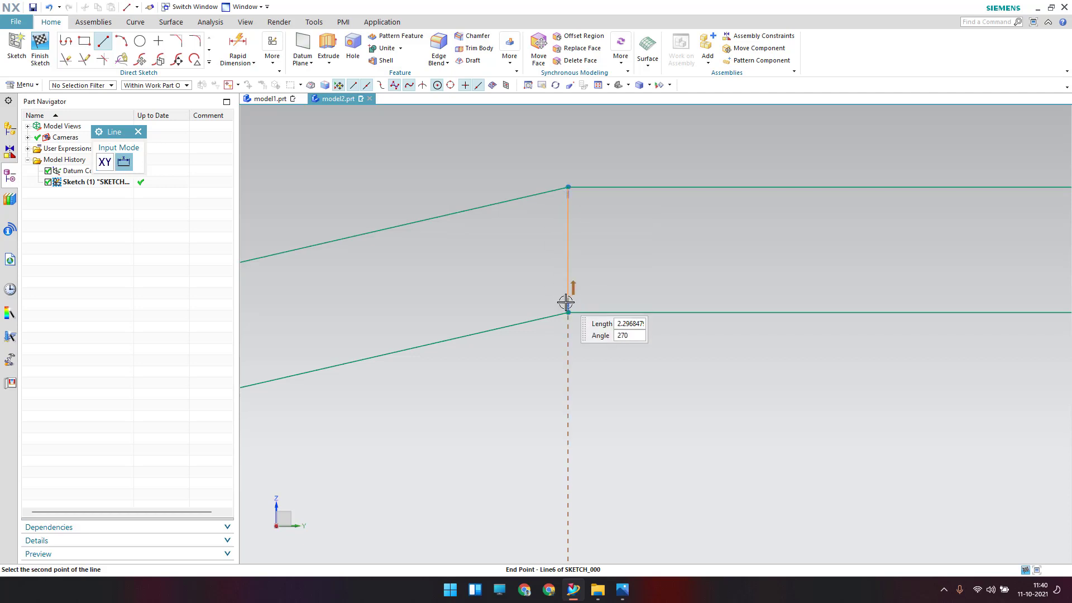
{"action": "left_click", "coordinate": [568, 313]}
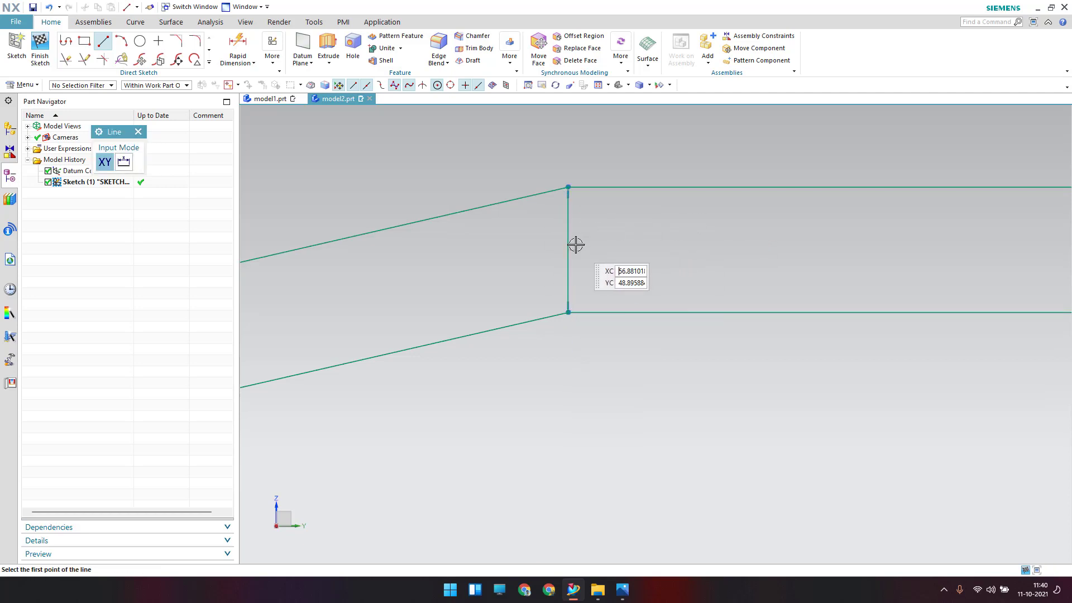
{"action": "key", "text": "Escape"}
{"action": "scroll", "coordinate": [661, 232], "scroll_direction": "down", "scroll_amount": 4}
{"action": "scroll", "coordinate": [814, 170], "scroll_direction": "up", "scroll_amount": 2}
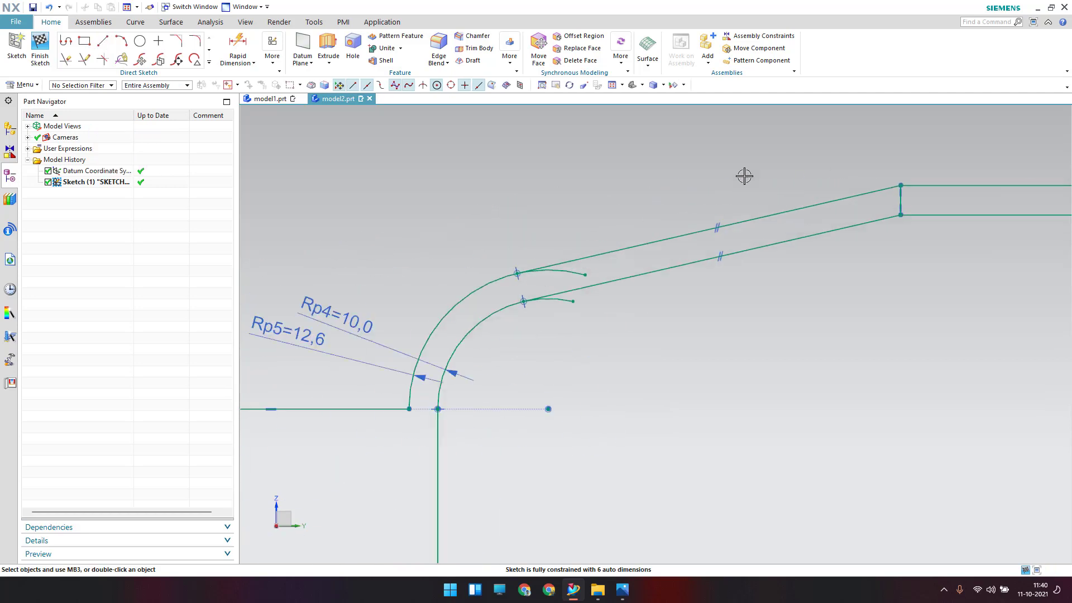
- Trim the leftover stubs past the outer and inner fillets, then check the reference drawing
{"action": "key", "text": "t"}
{"action": "left_click", "coordinate": [550, 299]}
{"action": "left_click", "coordinate": [566, 272]}
{"action": "key", "text": "Escape"}
{"action": "scroll", "coordinate": [692, 286], "scroll_direction": "down", "scroll_amount": 3}
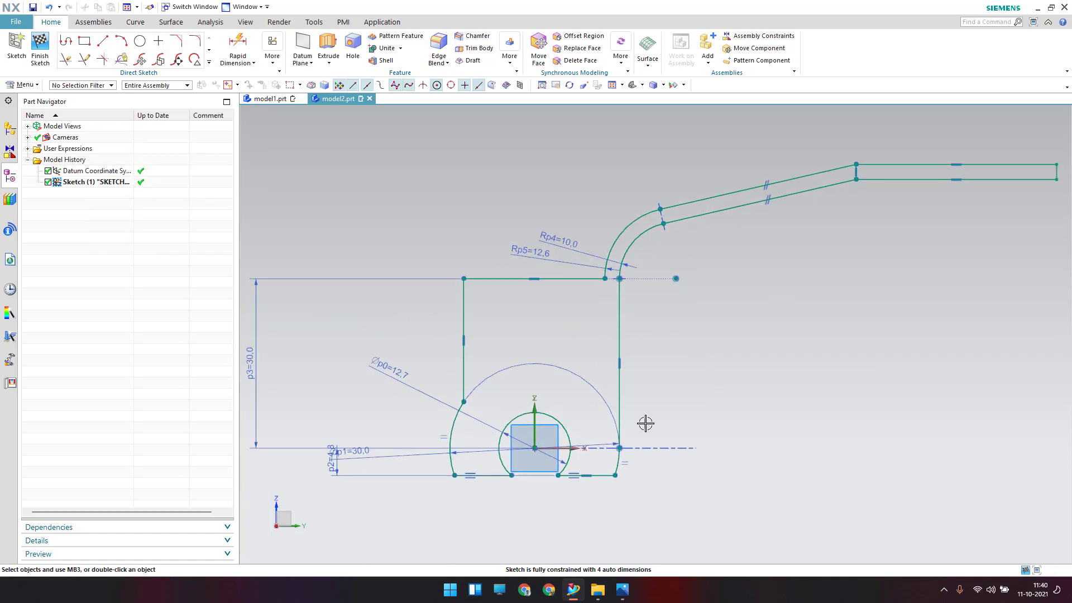
{"action": "left_click", "coordinate": [622, 589]}
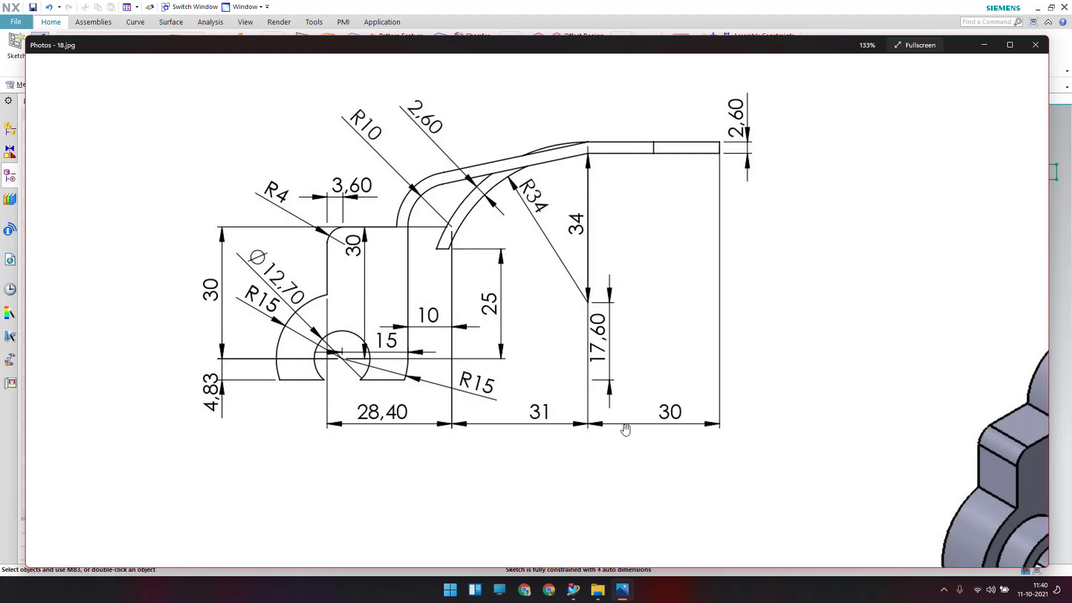
{"action": "left_click", "coordinate": [883, 8]}
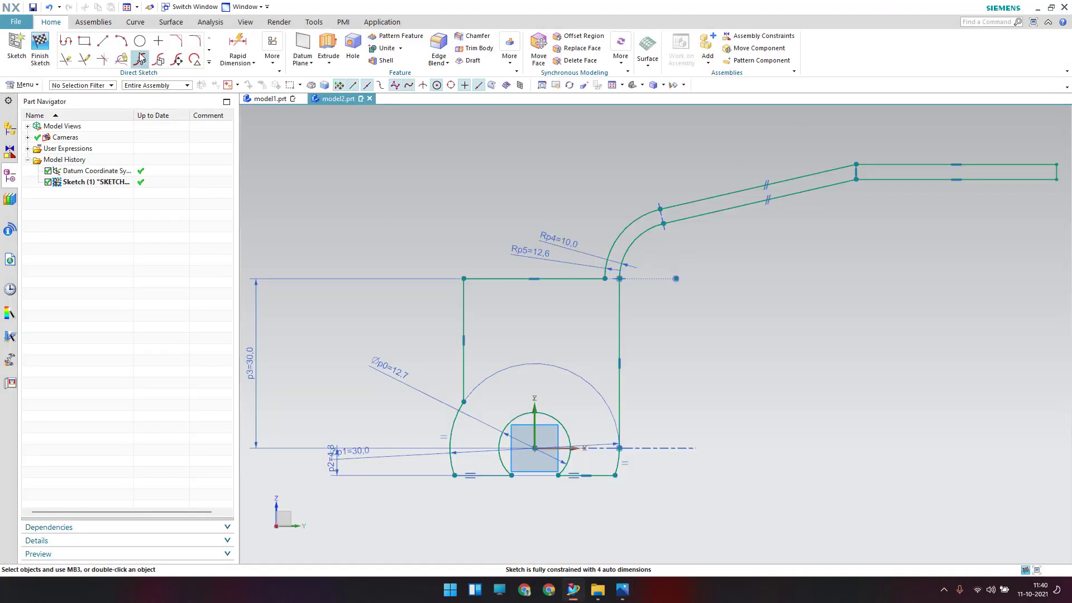
- Dimension the top tab's upper line to a length of 30
{"action": "left_click", "coordinate": [238, 44]}
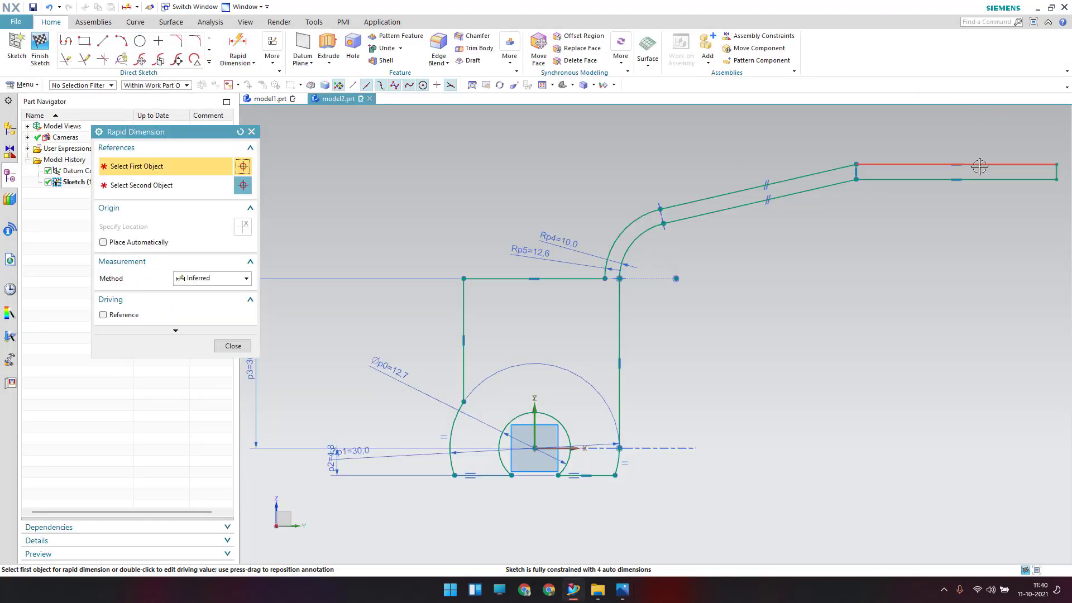
{"action": "left_click", "coordinate": [957, 164]}
{"action": "left_click", "coordinate": [949, 126]}
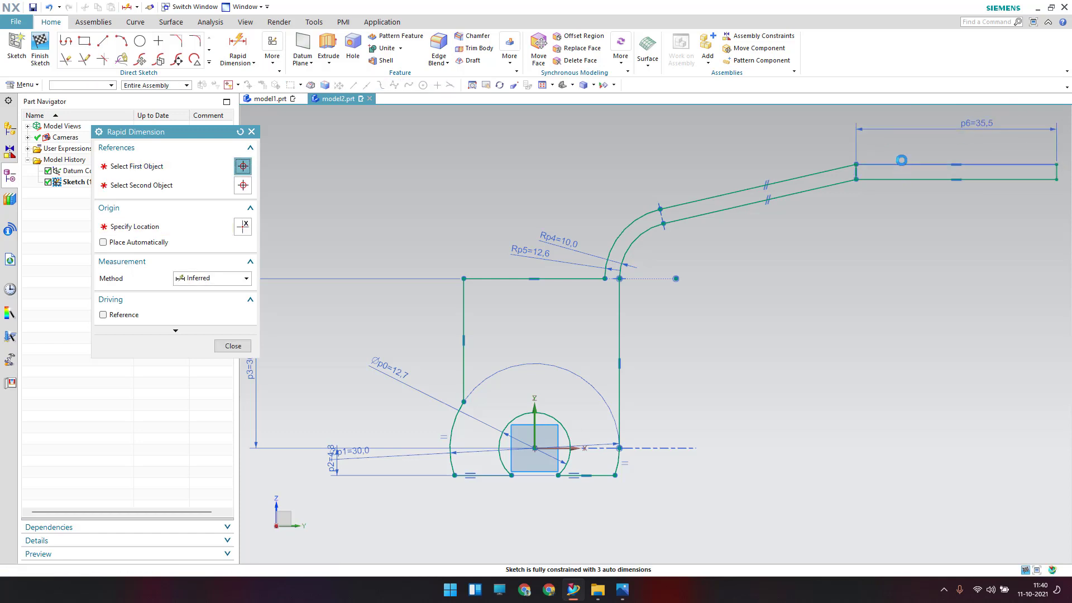
{"action": "type", "text": "30"}
{"action": "key", "text": "Return"}
{"action": "key", "text": "Escape"}
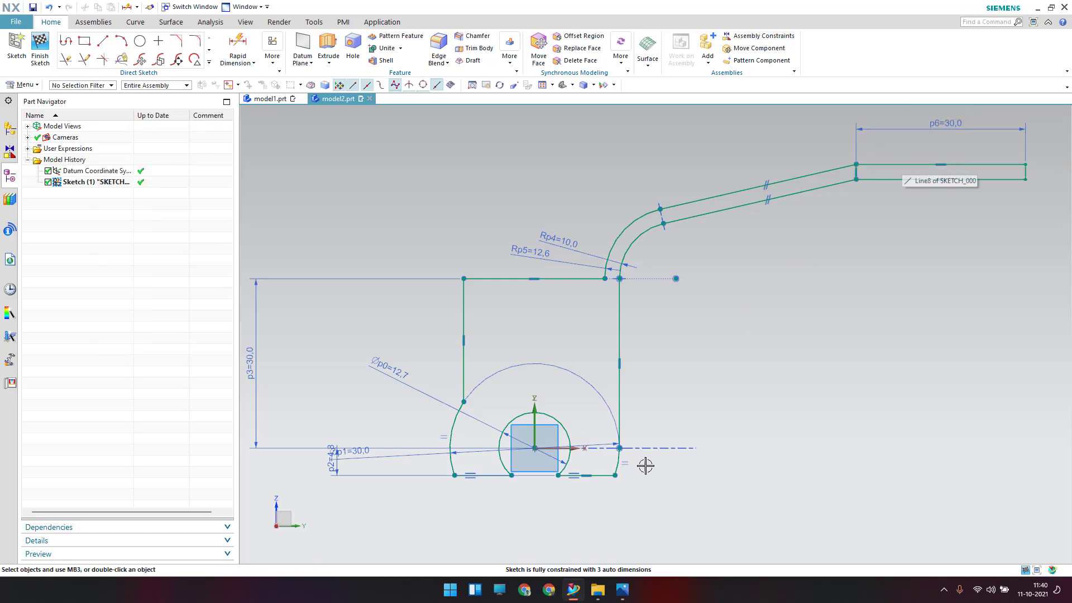
{"action": "left_click", "coordinate": [625, 591]}
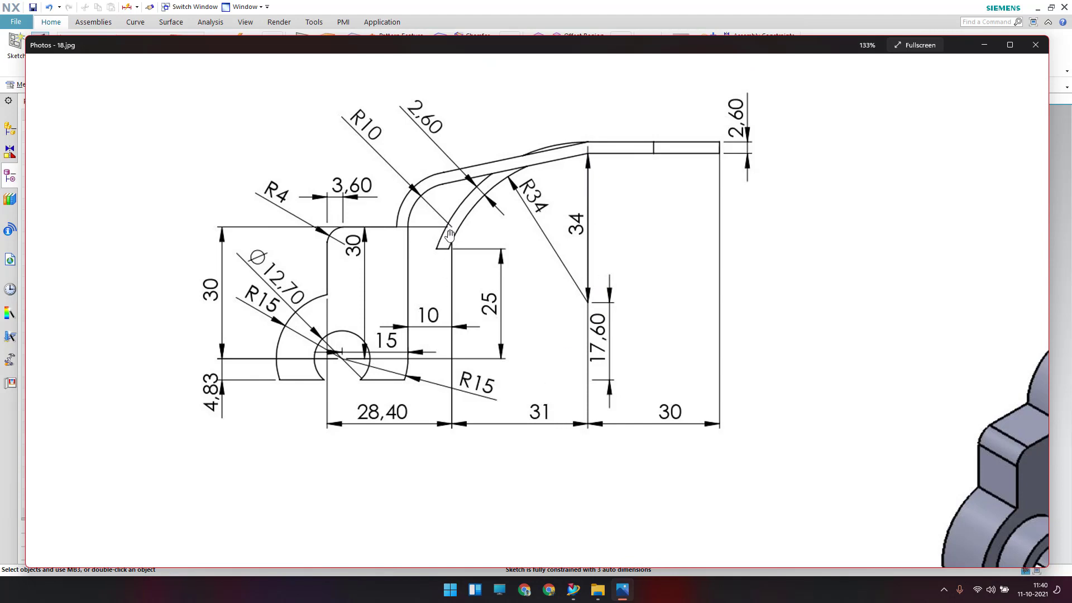
{"action": "left_click", "coordinate": [749, 5]}
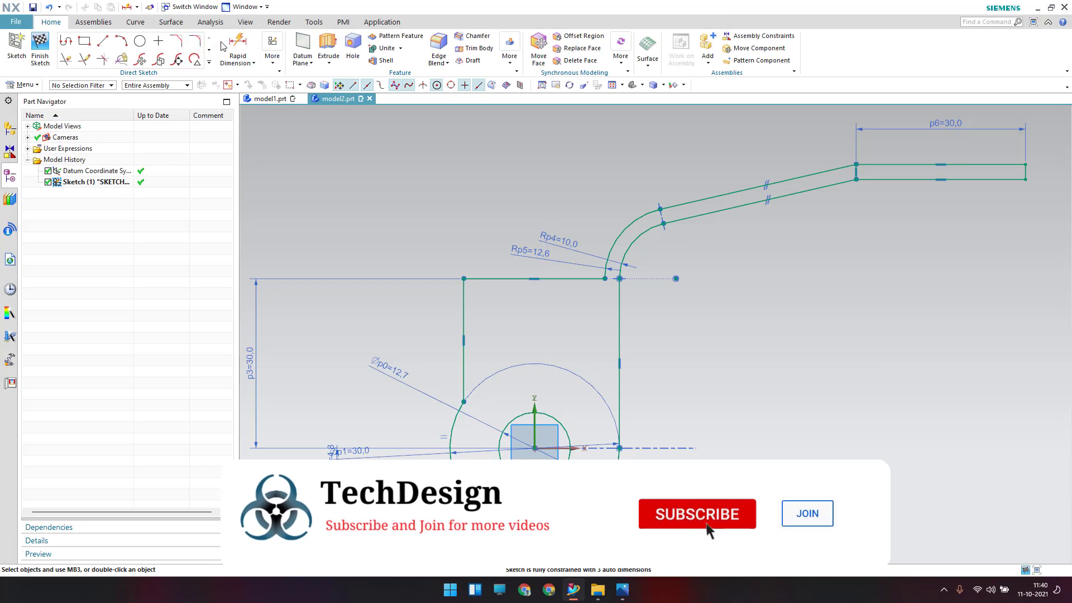
- Add a 31 horizontal dimension from the tab's lower start point to the fillet point
{"action": "key", "text": "d"}
{"action": "left_click", "coordinate": [852, 181]}
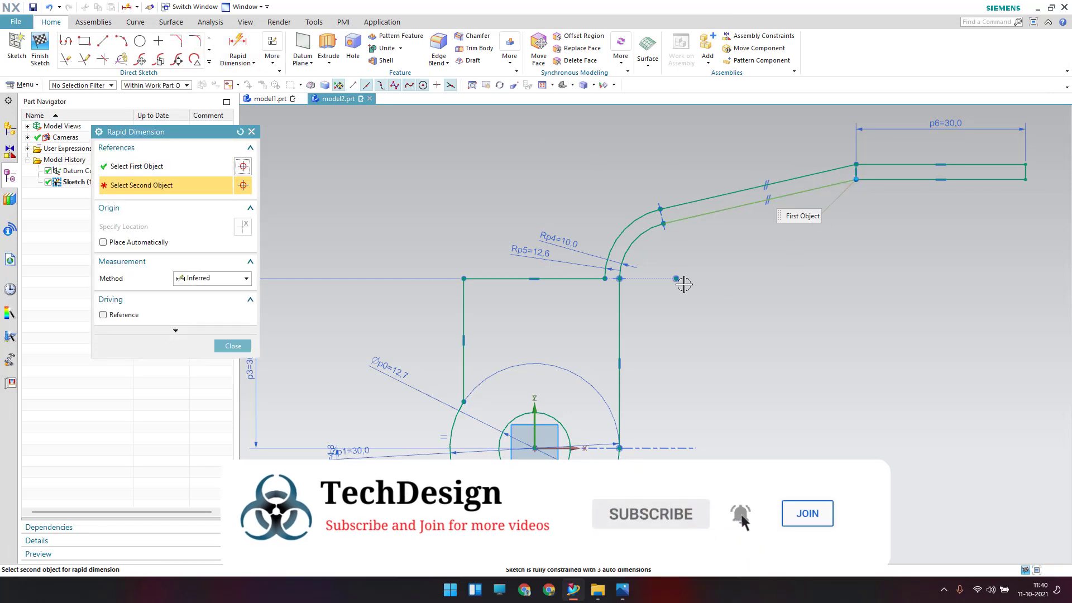
{"action": "left_click", "coordinate": [676, 278]}
{"action": "left_click", "coordinate": [726, 520]}
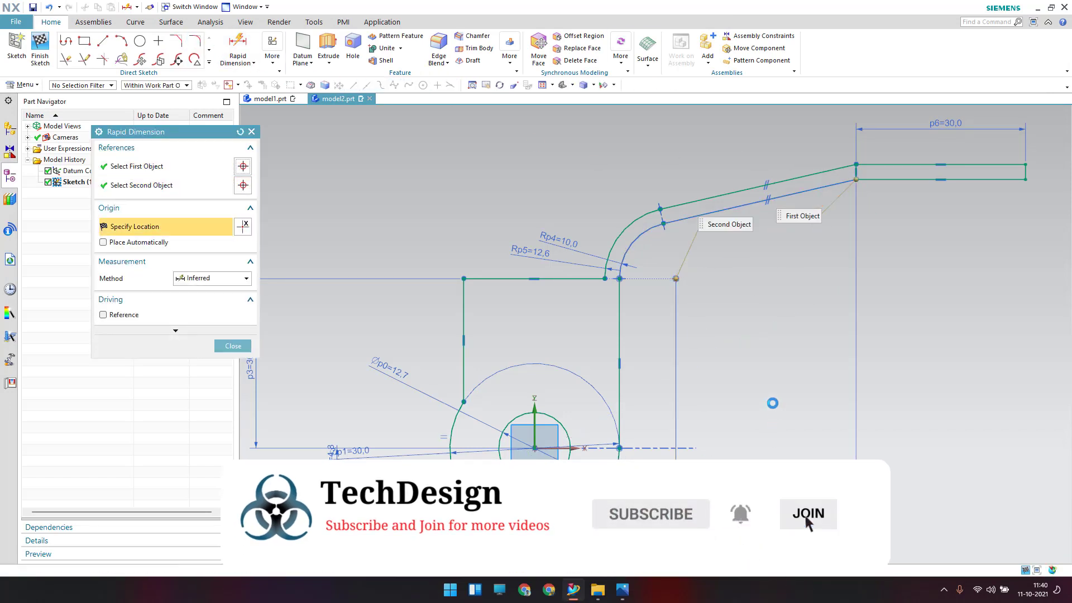
{"action": "key", "text": "Return"}
{"action": "middle_click", "coordinate": [772, 402]}
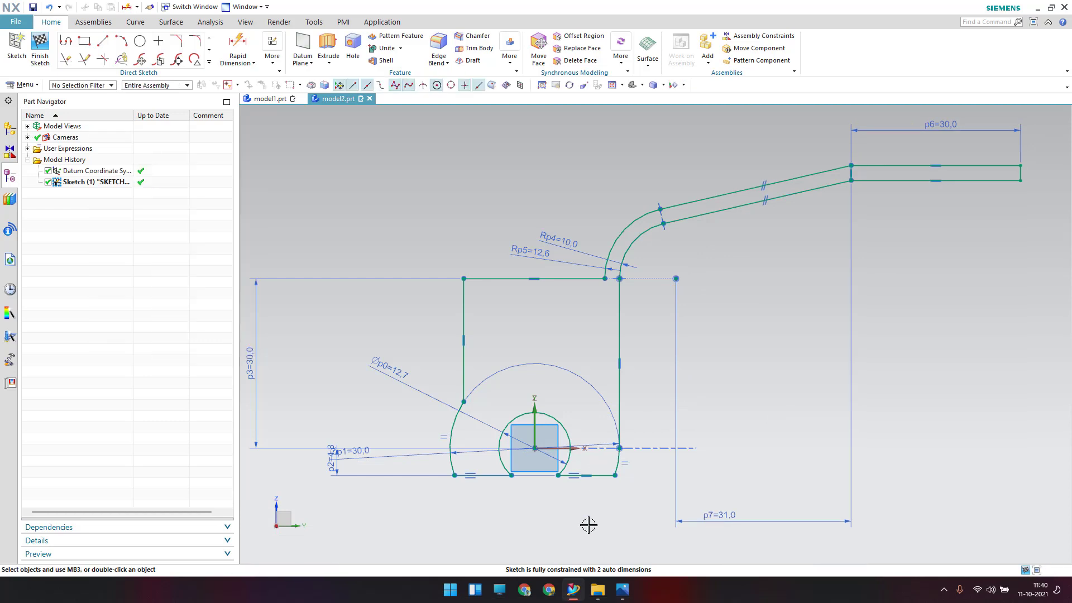
{"action": "left_click", "coordinate": [623, 590]}
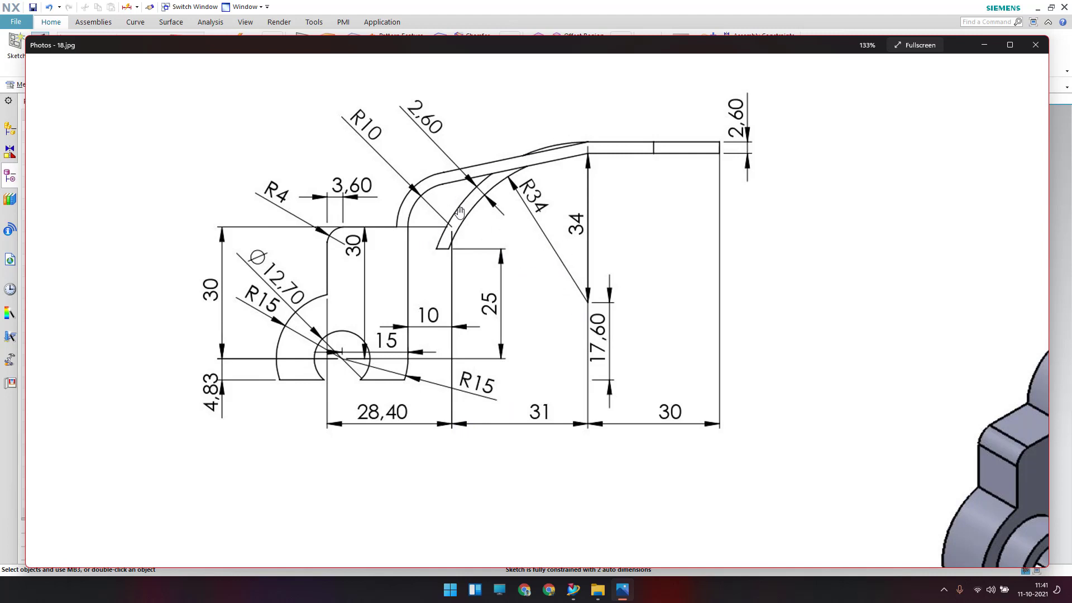
{"action": "left_click", "coordinate": [770, 4]}
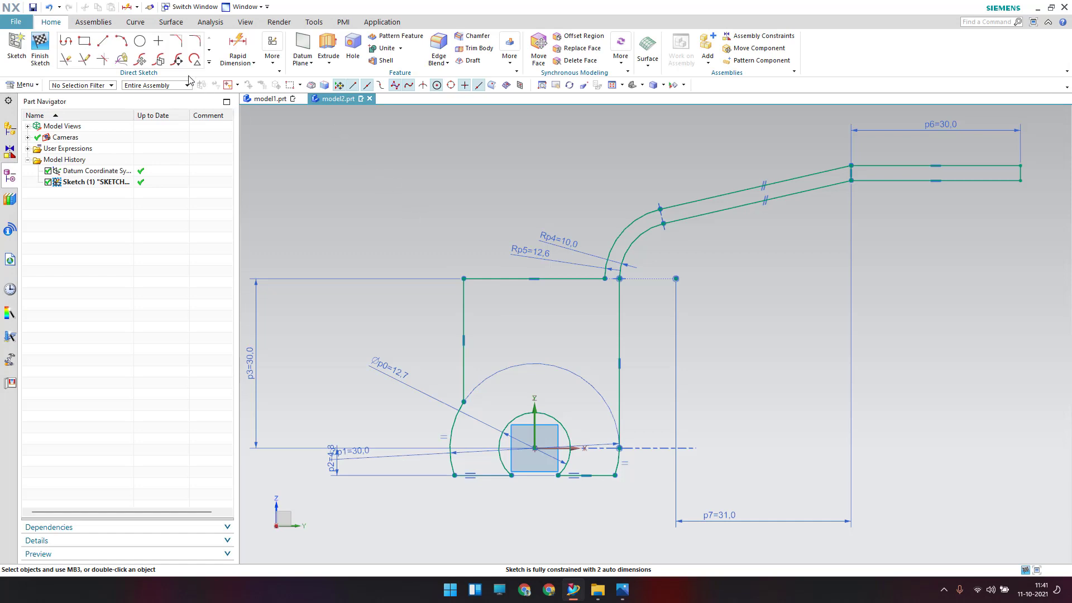
- Draw two arcs sharing a centre beside the curved arm
{"action": "left_click", "coordinate": [121, 45]}
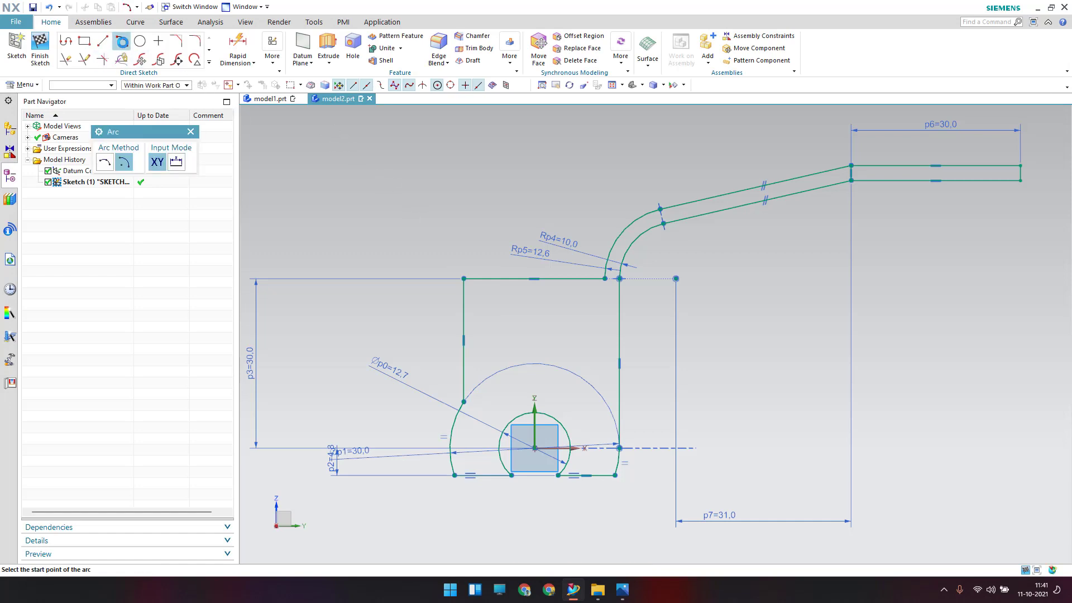
{"action": "left_click", "coordinate": [810, 316]}
{"action": "left_click", "coordinate": [644, 331]}
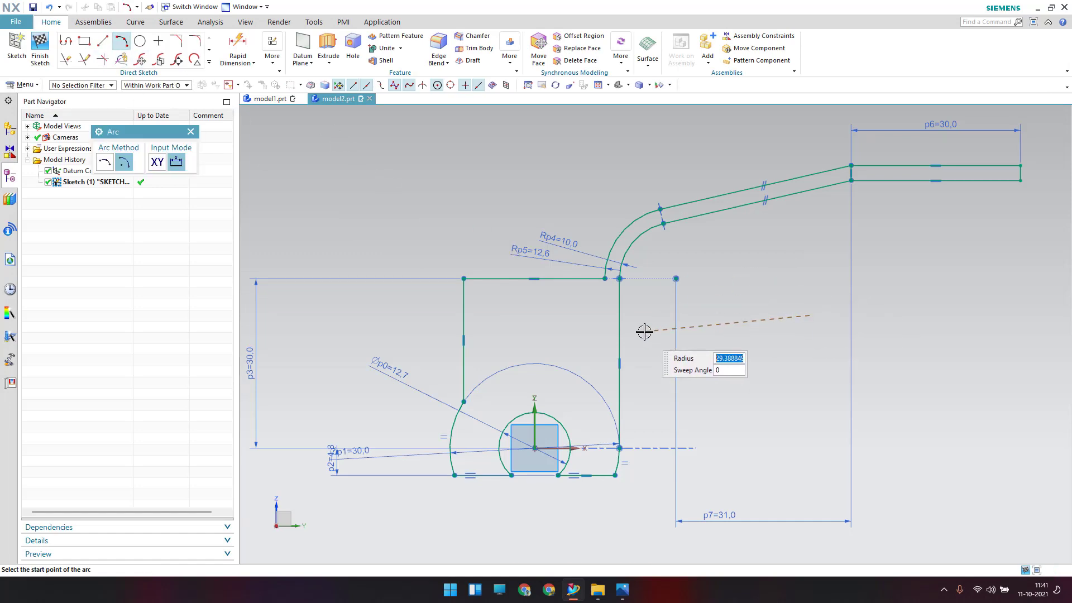
{"action": "left_click", "coordinate": [809, 249]}
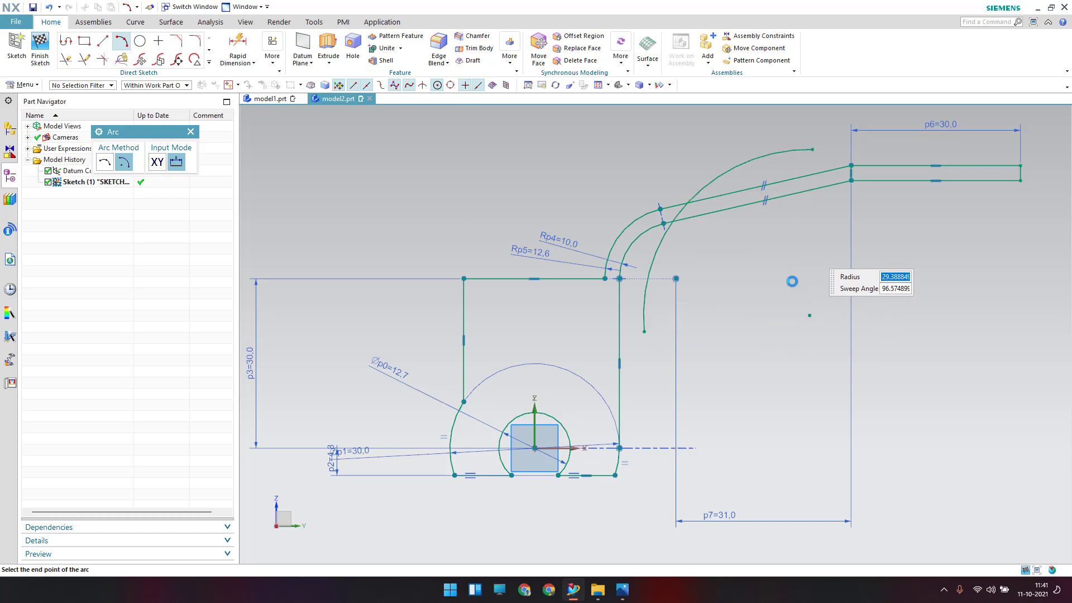
{"action": "left_click", "coordinate": [810, 318]}
{"action": "left_click", "coordinate": [680, 332]}
{"action": "left_click", "coordinate": [756, 198]}
{"action": "key", "text": "Escape"}
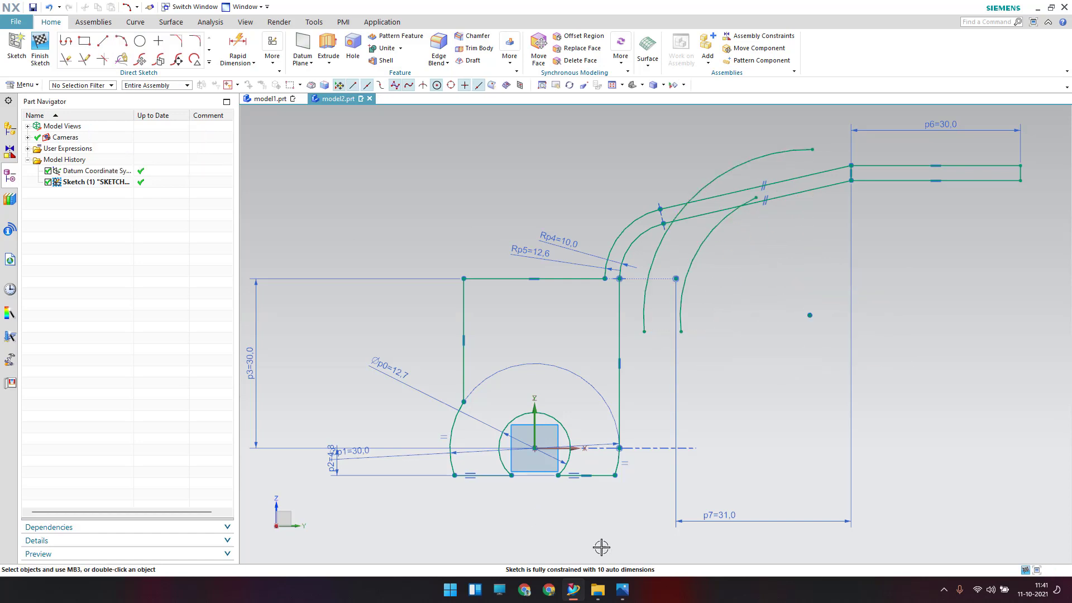
{"action": "left_click", "coordinate": [622, 590]}
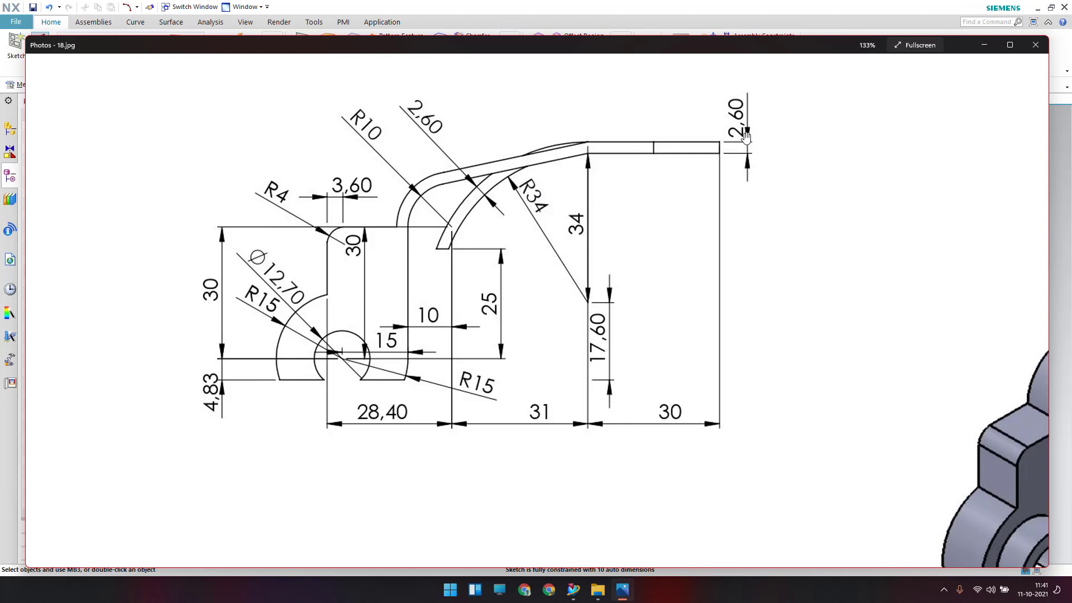
{"action": "left_click", "coordinate": [819, 29]}
- Set the right-hand arc's radius to 34 and drag its ends toward the tab and lug
{"action": "key", "text": "d"}
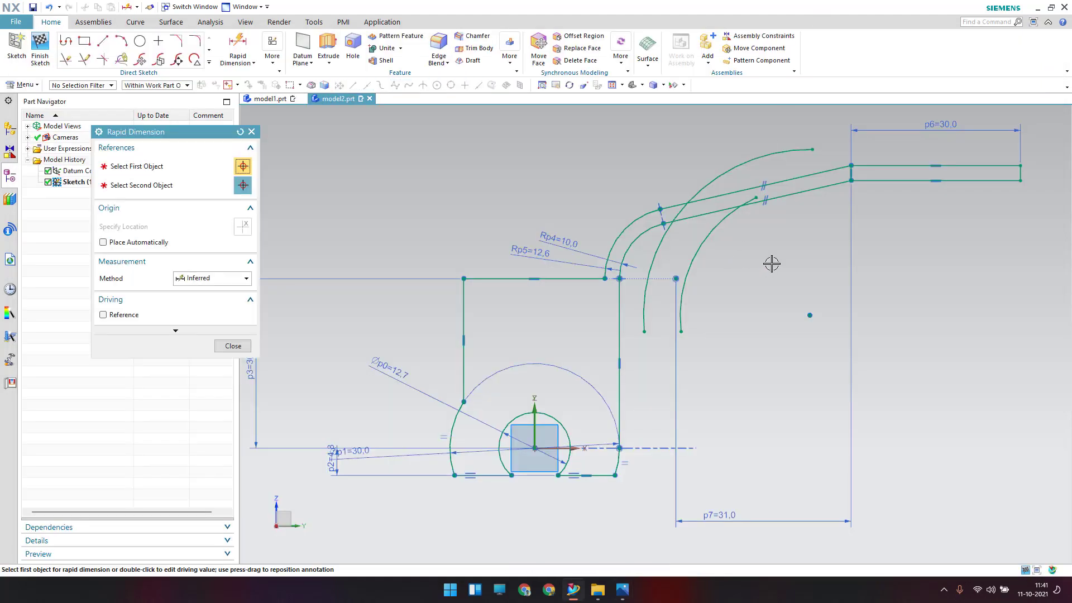
{"action": "left_click", "coordinate": [693, 258]}
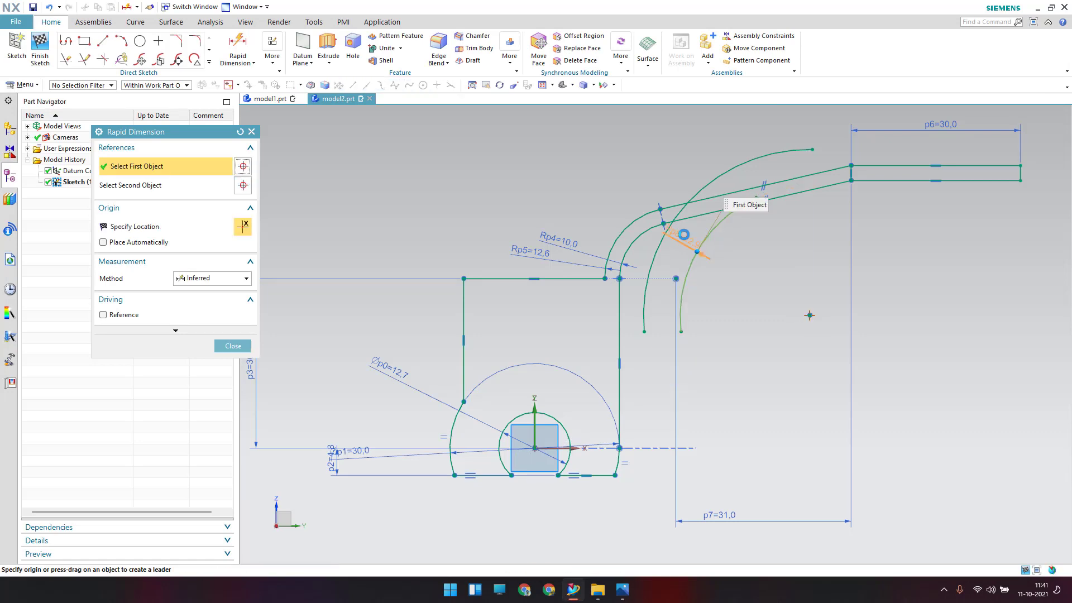
{"action": "left_click", "coordinate": [692, 259]}
{"action": "type", "text": "34"}
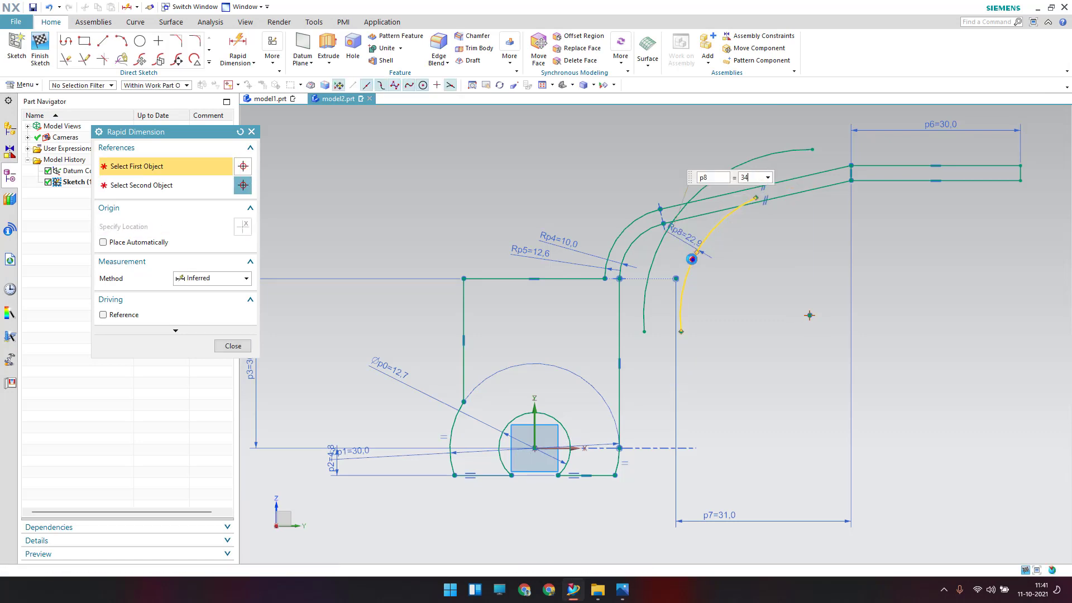
{"action": "key", "text": "Return"}
{"action": "key", "text": "Escape"}
{"action": "left_click_drag", "start_coordinate": [641, 224], "coordinate": [814, 220]}
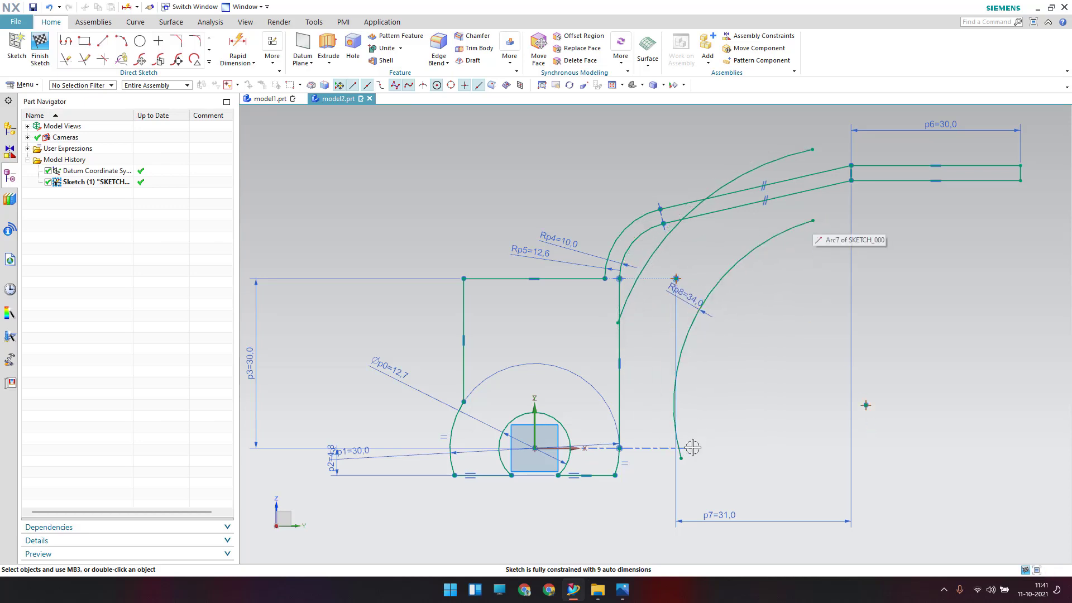
{"action": "left_click_drag", "start_coordinate": [682, 450], "coordinate": [713, 330]}
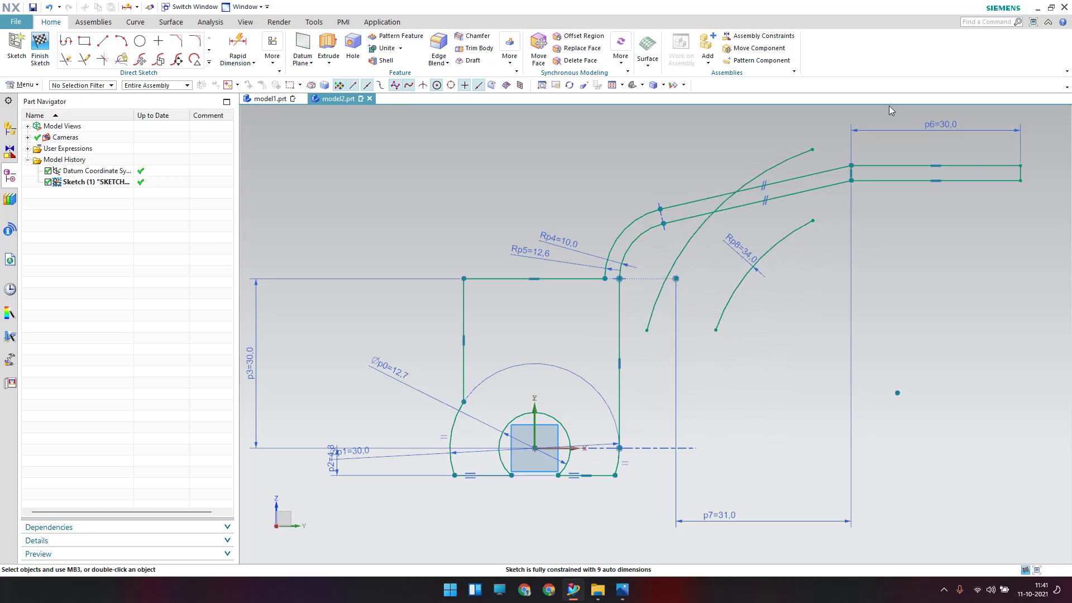
- Make both arcs' upper ends coincident with the tab line ends
{"action": "left_click", "coordinate": [814, 222]}
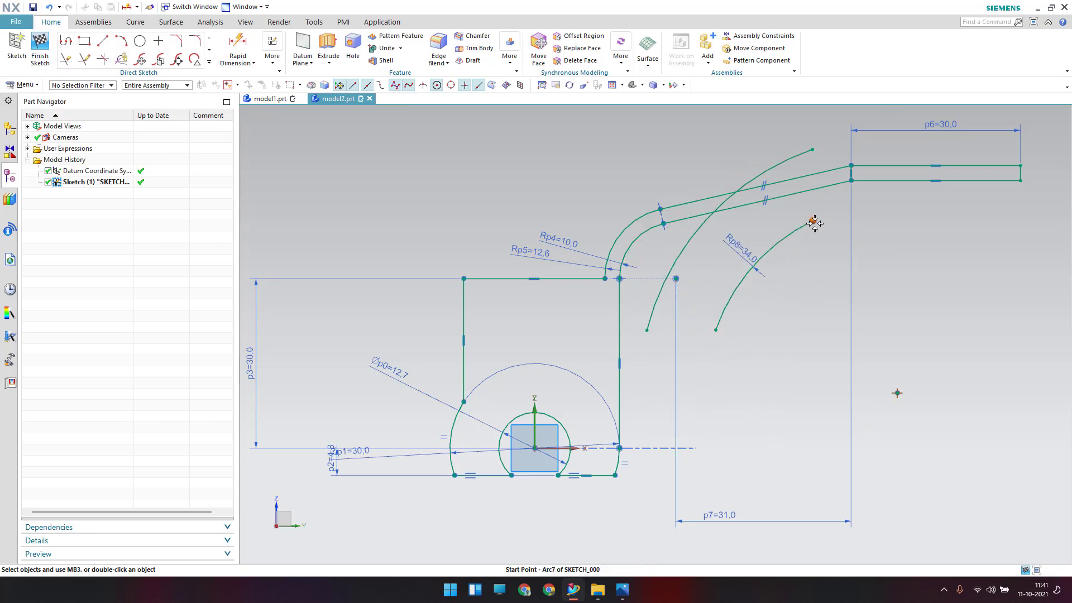
{"action": "left_click", "coordinate": [850, 181]}
{"action": "left_click", "coordinate": [872, 166]}
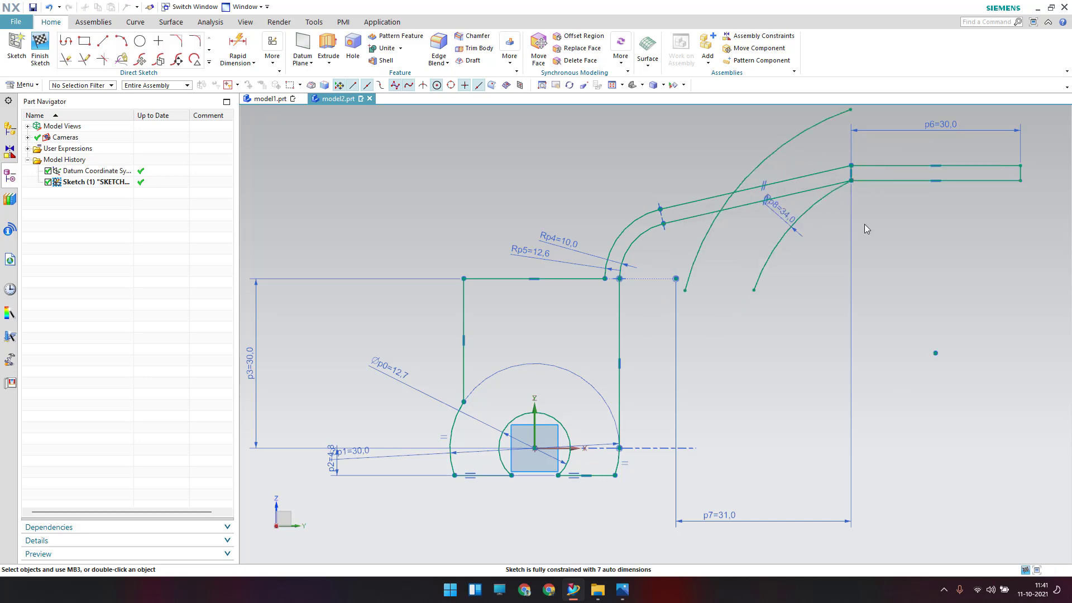
{"action": "left_click", "coordinate": [850, 110]}
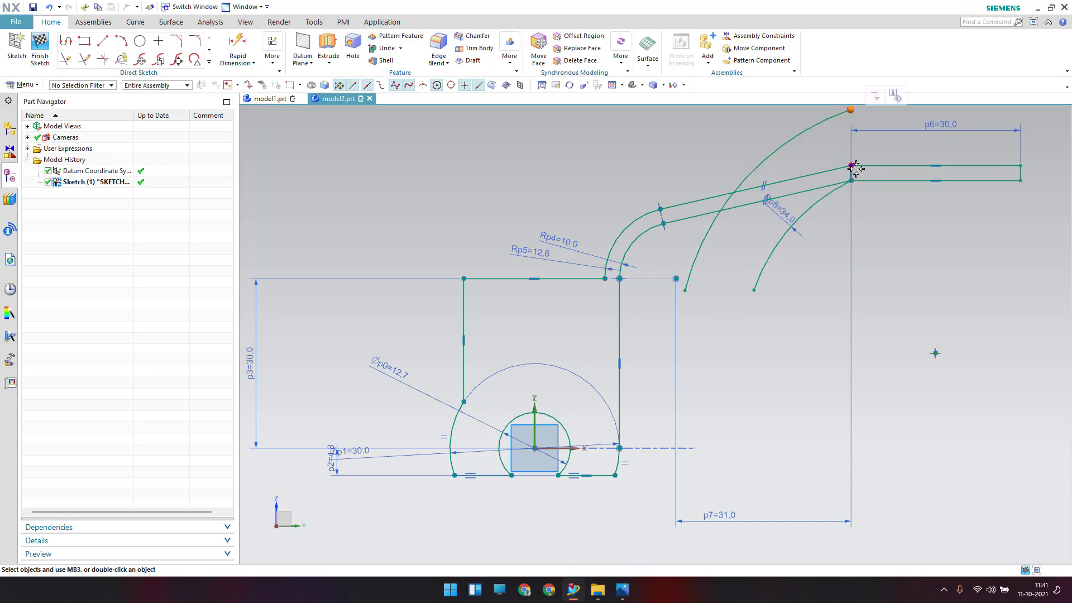
{"action": "left_click", "coordinate": [851, 166]}
{"action": "left_click", "coordinate": [872, 144]}
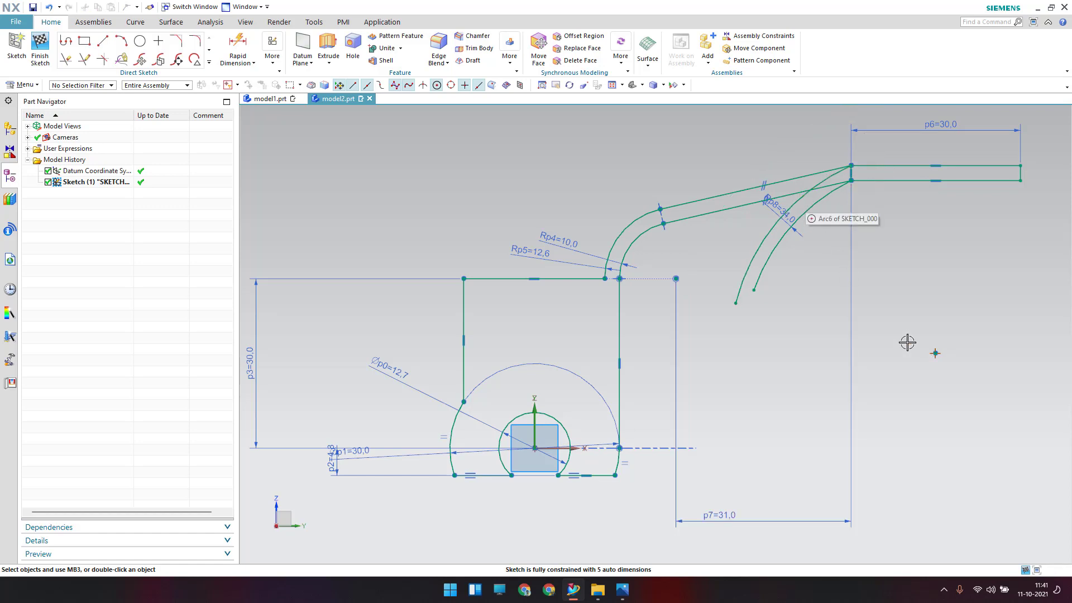
{"action": "left_click_drag", "start_coordinate": [745, 297], "coordinate": [711, 270]}
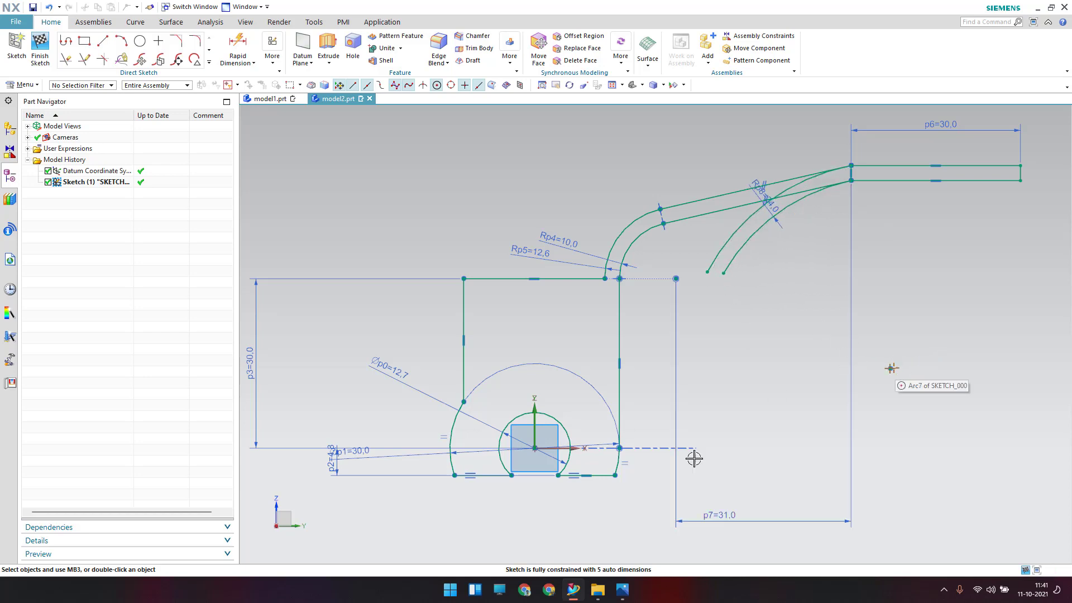
{"action": "left_click", "coordinate": [623, 590]}
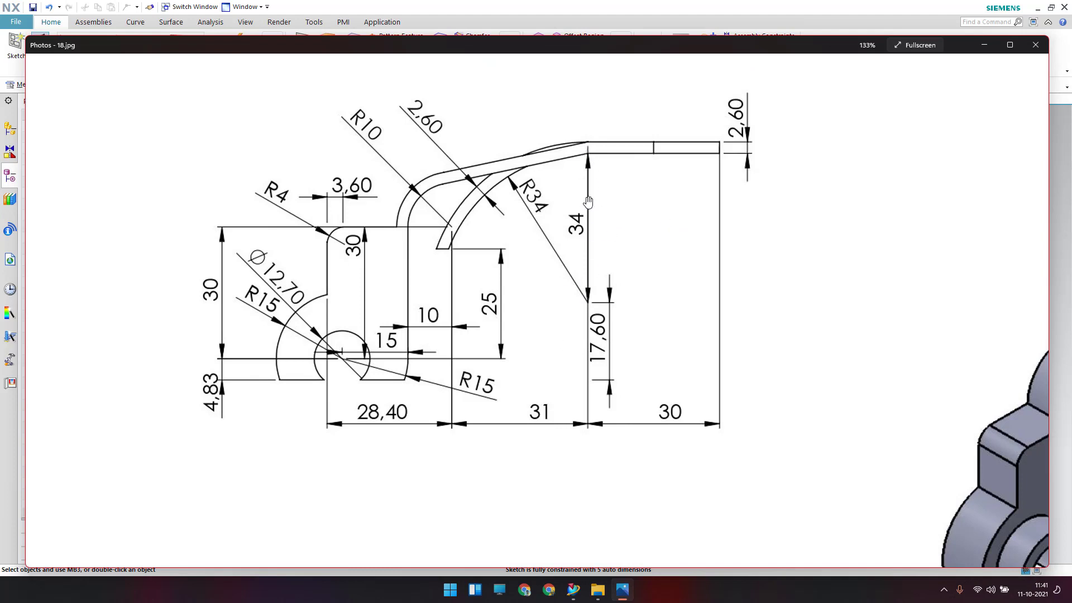
{"action": "left_click", "coordinate": [688, 35]}
- Constrain the tab line's end point to the vertical line
{"action": "key", "text": "c"}
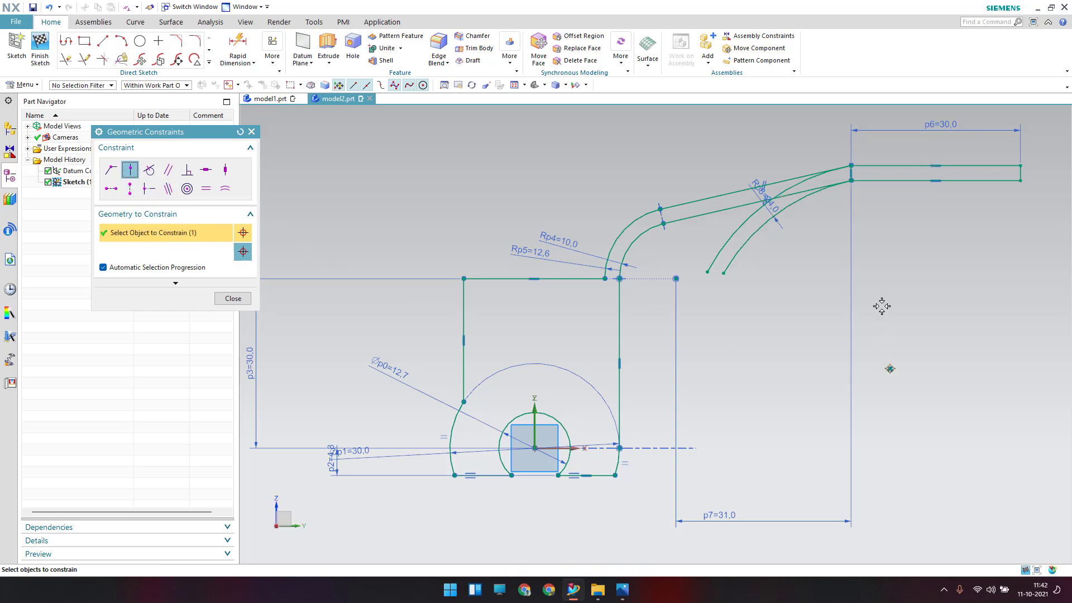
{"action": "left_click", "coordinate": [852, 180]}
{"action": "scroll", "coordinate": [855, 180], "scroll_direction": "up", "scroll_amount": 6}
{"action": "left_click", "coordinate": [838, 149]}
{"action": "scroll", "coordinate": [821, 278], "scroll_direction": "down", "scroll_amount": 5}
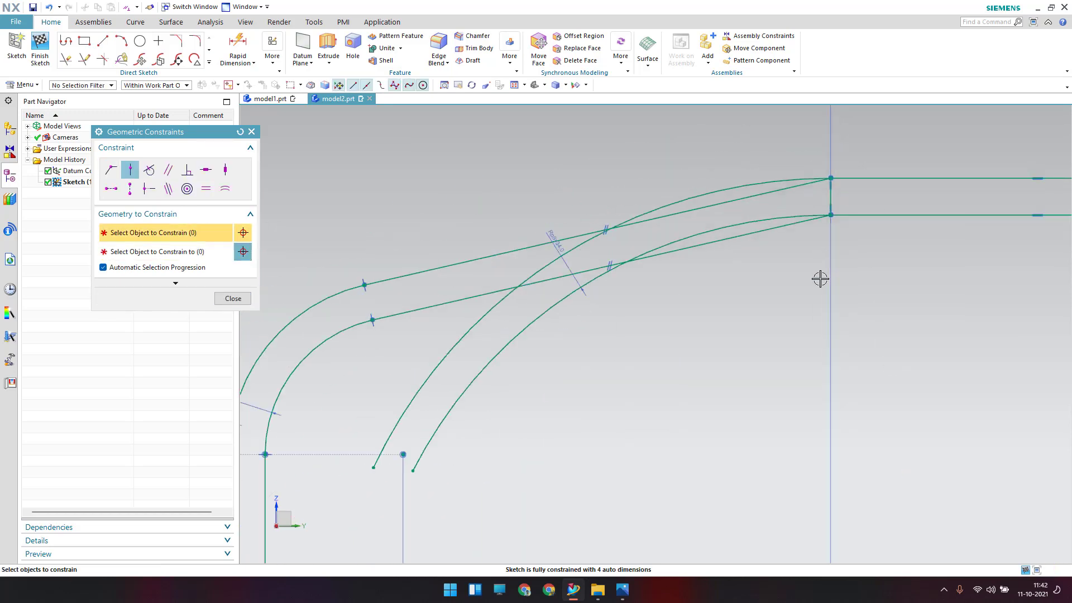
{"action": "left_click", "coordinate": [233, 299]}
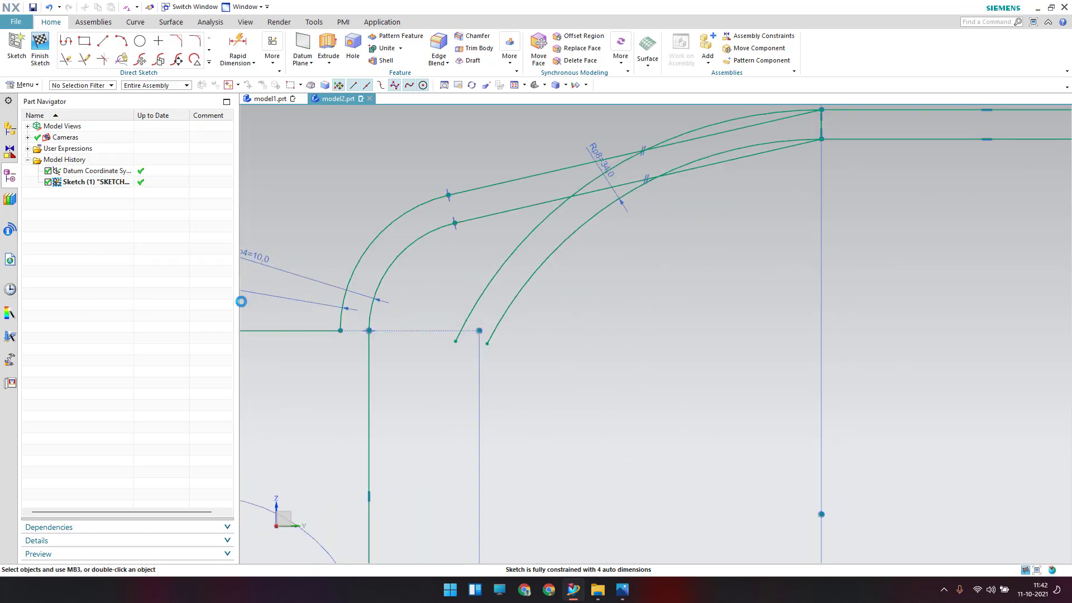
- Close the arcs' lower ends with a short horizontal line, extending the arcs and trimming the excess
{"action": "left_click", "coordinate": [102, 41]}
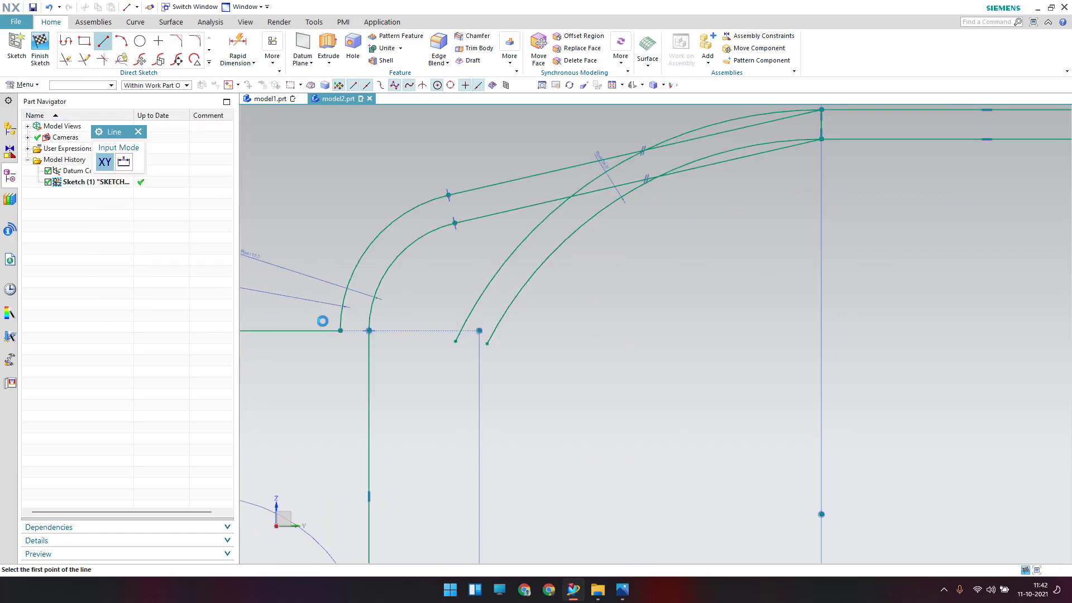
{"action": "left_click", "coordinate": [419, 386]}
{"action": "left_click", "coordinate": [517, 382]}
{"action": "key", "text": "e"}
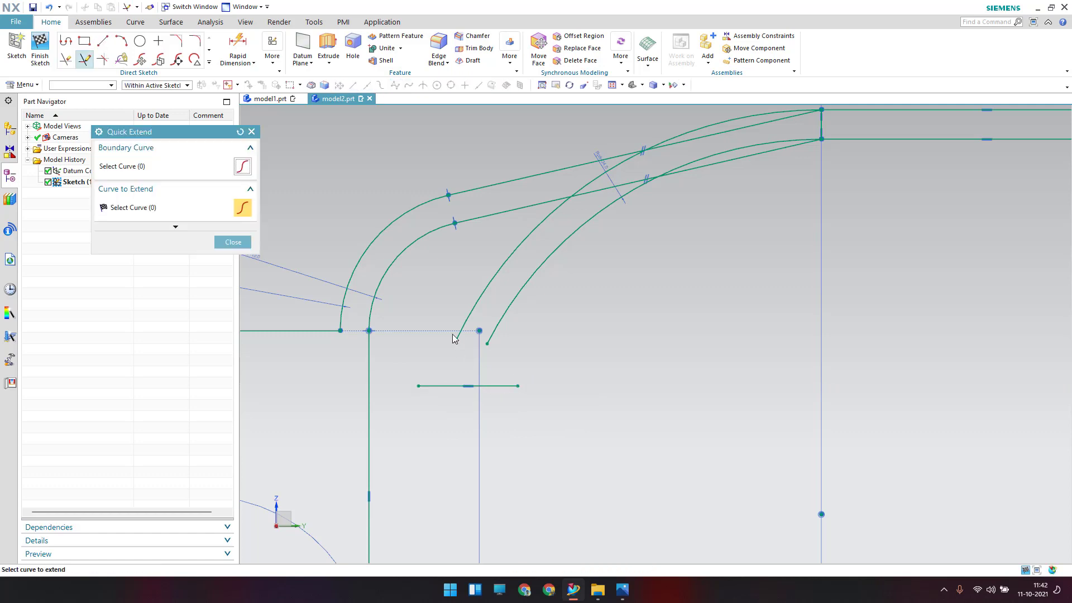
{"action": "left_click", "coordinate": [469, 313]}
{"action": "left_click", "coordinate": [503, 316]}
{"action": "key", "text": "t"}
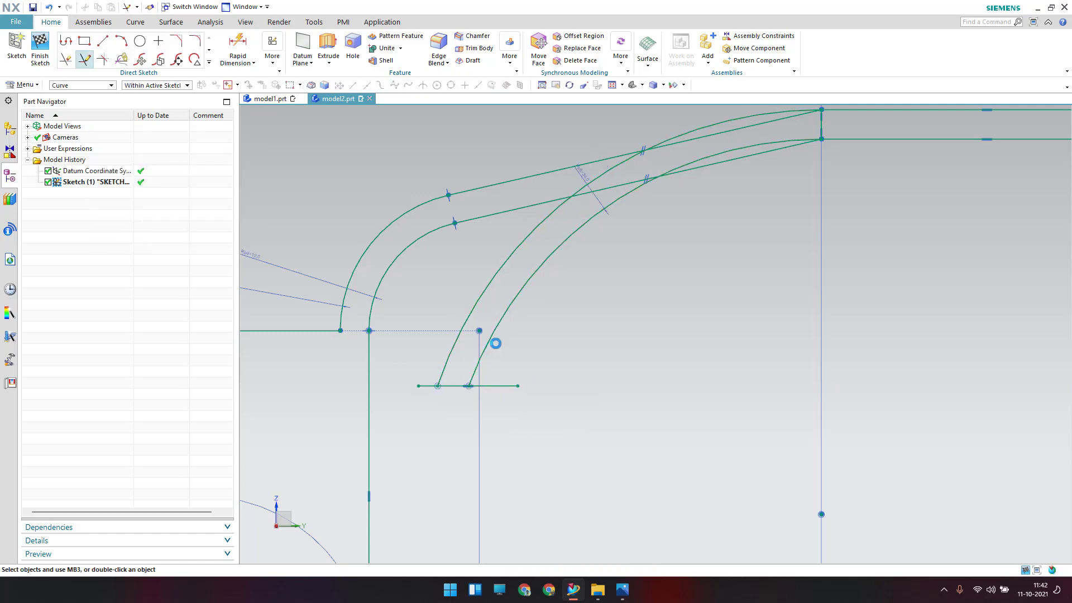
{"action": "left_click", "coordinate": [432, 383]}
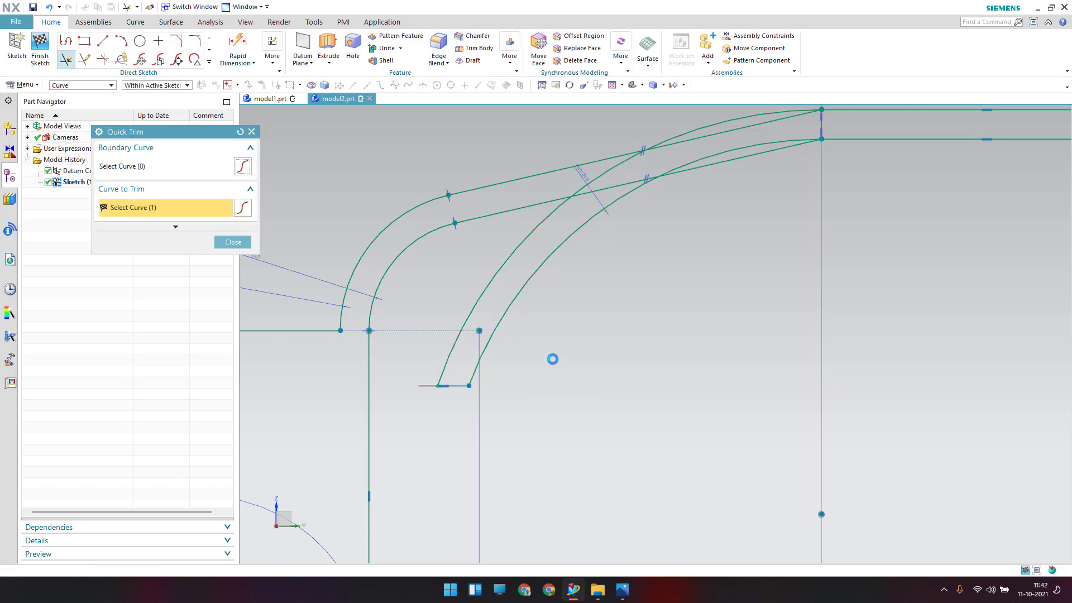
{"action": "key", "text": "Escape"}
{"action": "key", "text": "ctrl+f"}
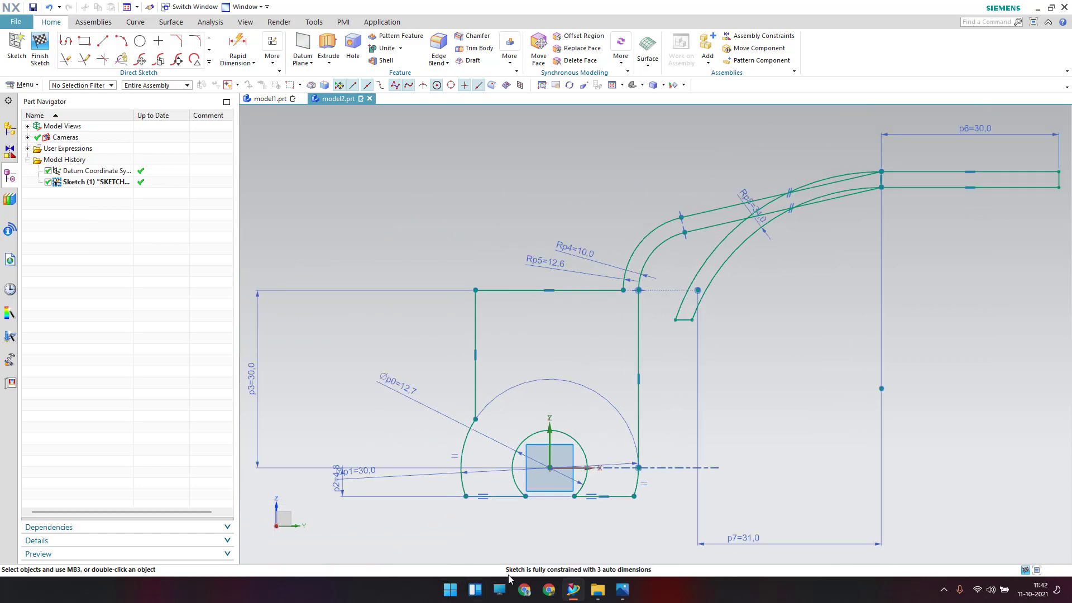
{"action": "left_click", "coordinate": [623, 589]}
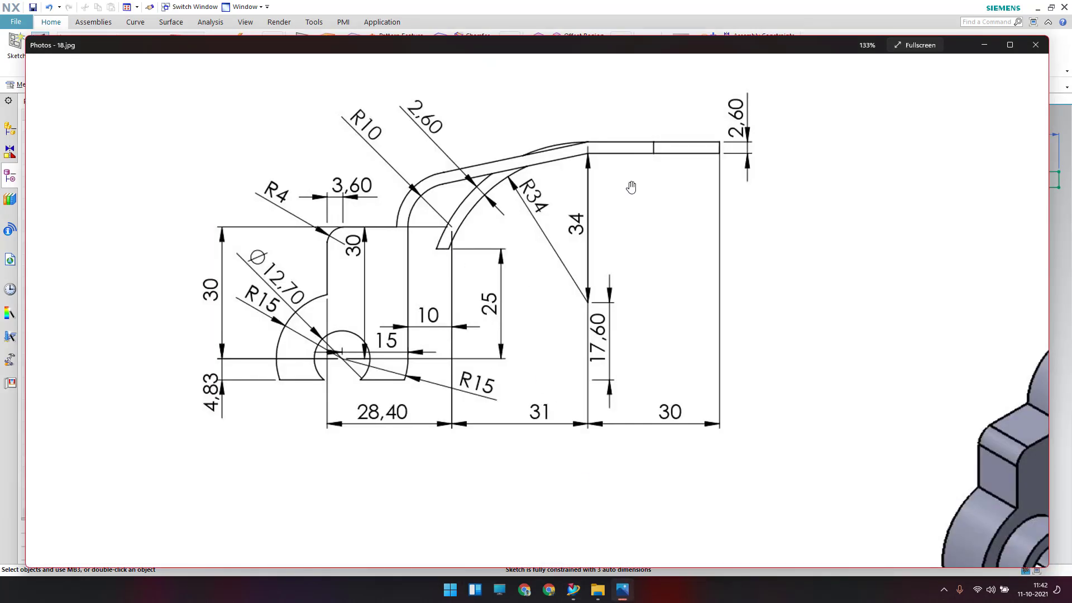
- Dimension the arm's lower end 25 above the lug's horizontal centre line
{"action": "left_click", "coordinate": [766, 31]}
{"action": "key", "text": "d"}
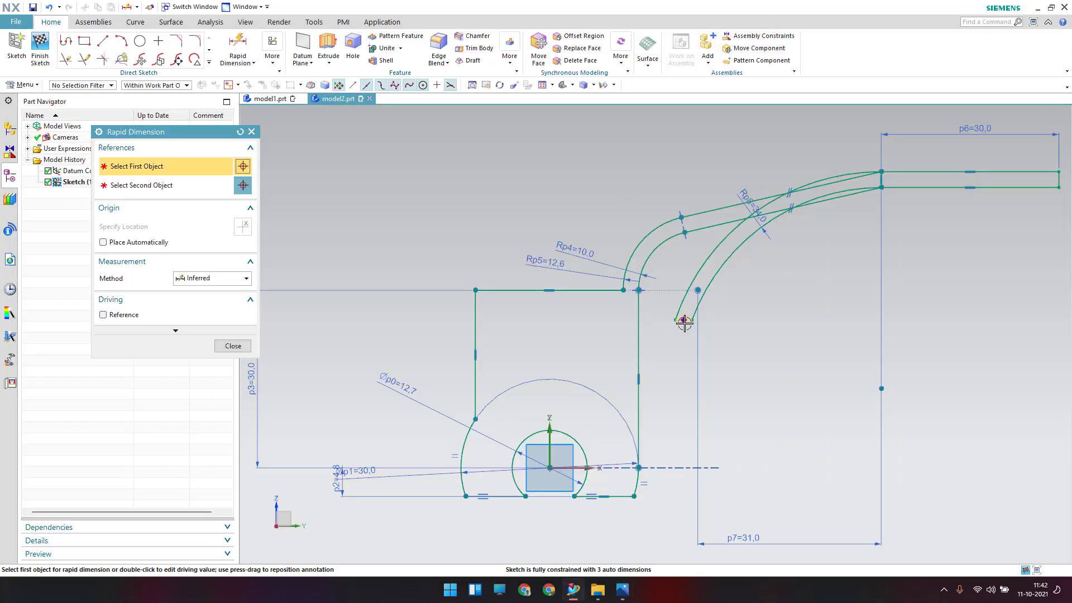
{"action": "left_click", "coordinate": [706, 430]}
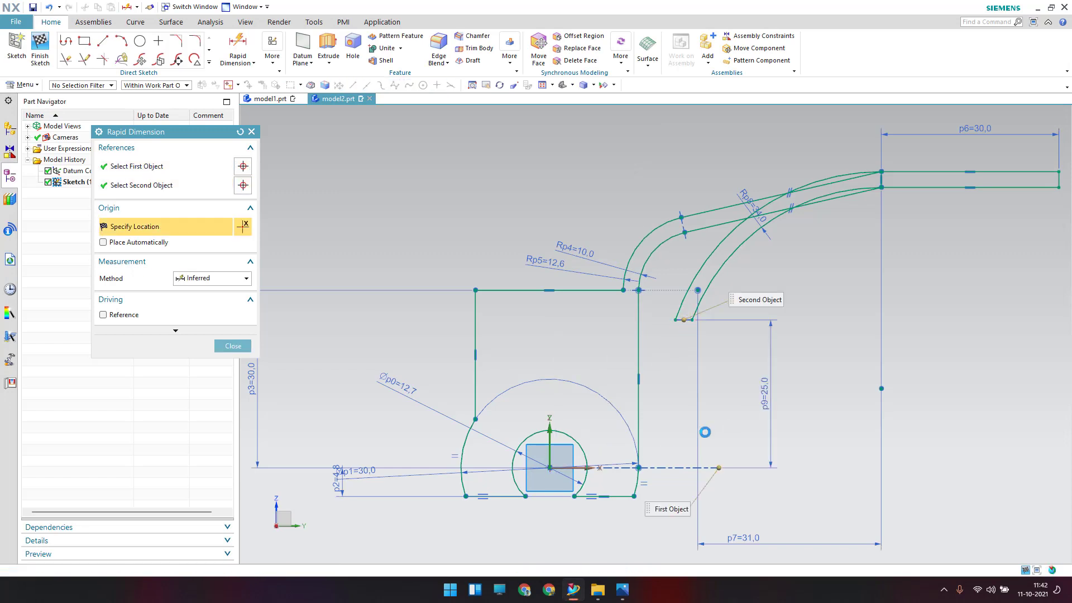
{"action": "left_click", "coordinate": [646, 439]}
{"action": "middle_click", "coordinate": [646, 438]}
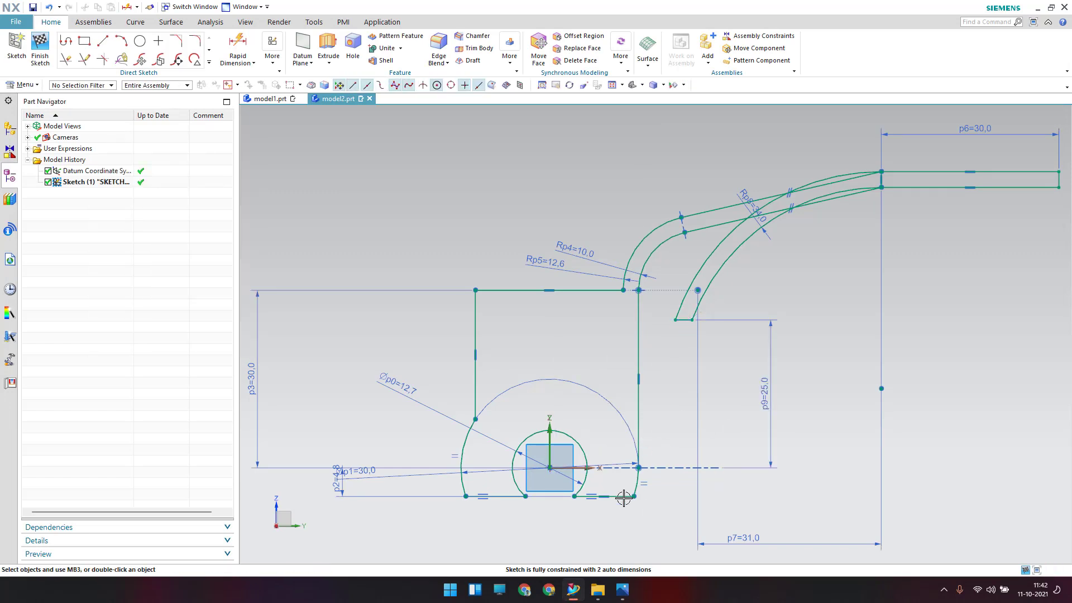
{"action": "left_click", "coordinate": [622, 590]}
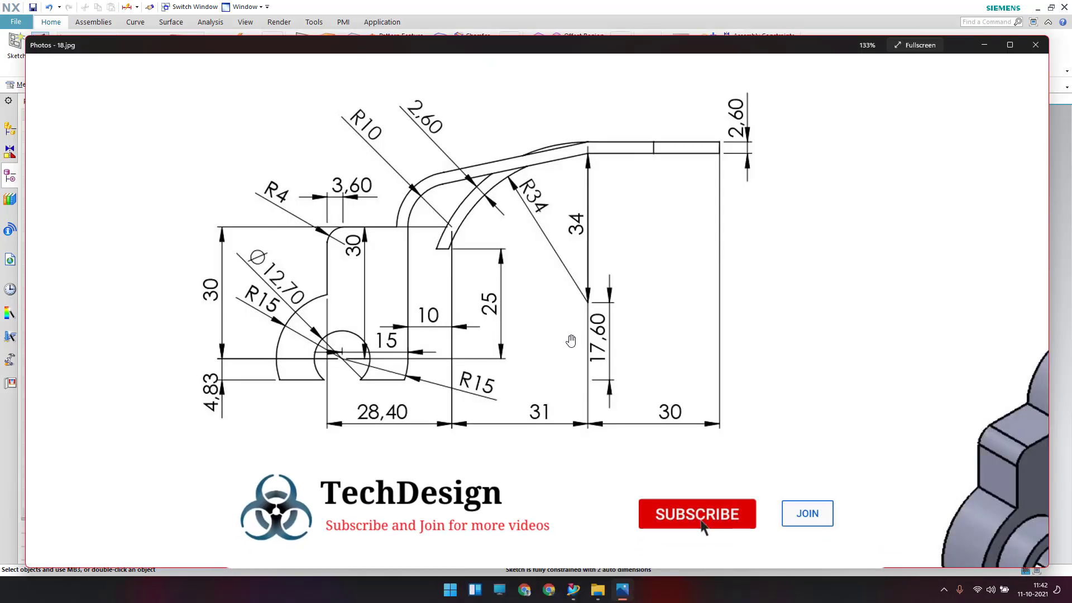